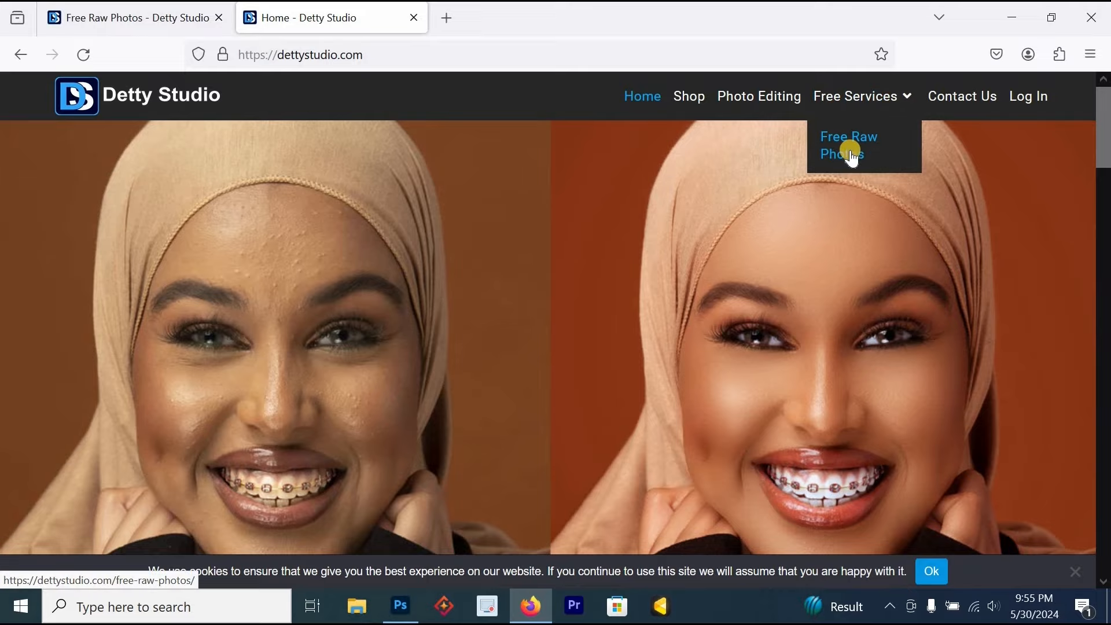
- Open the Free Raw Photos page on dettystudio.com and browse the photographers' portrait sets offered for retouching practice
click(849, 151)
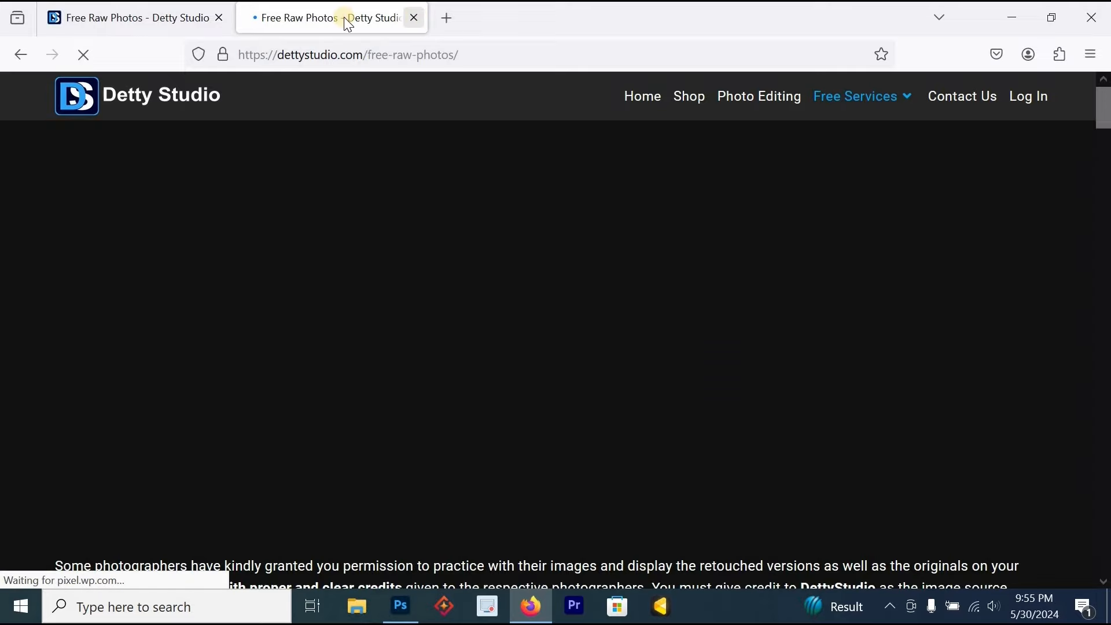
click(413, 18)
scroll(749, 292, down, 15)
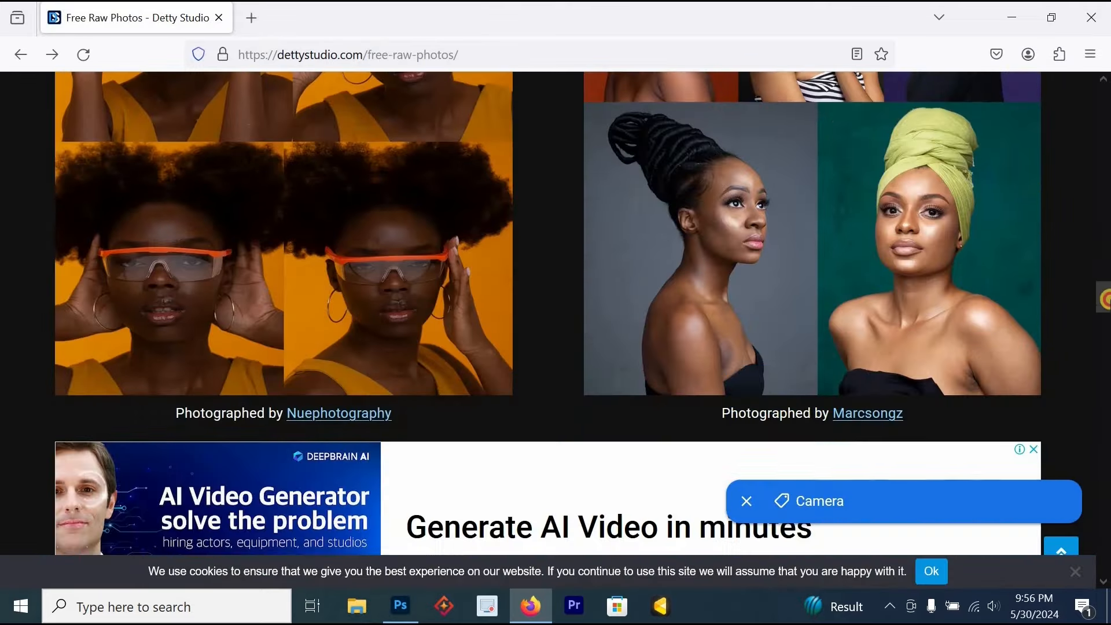
scroll(1104, 253, up, 5)
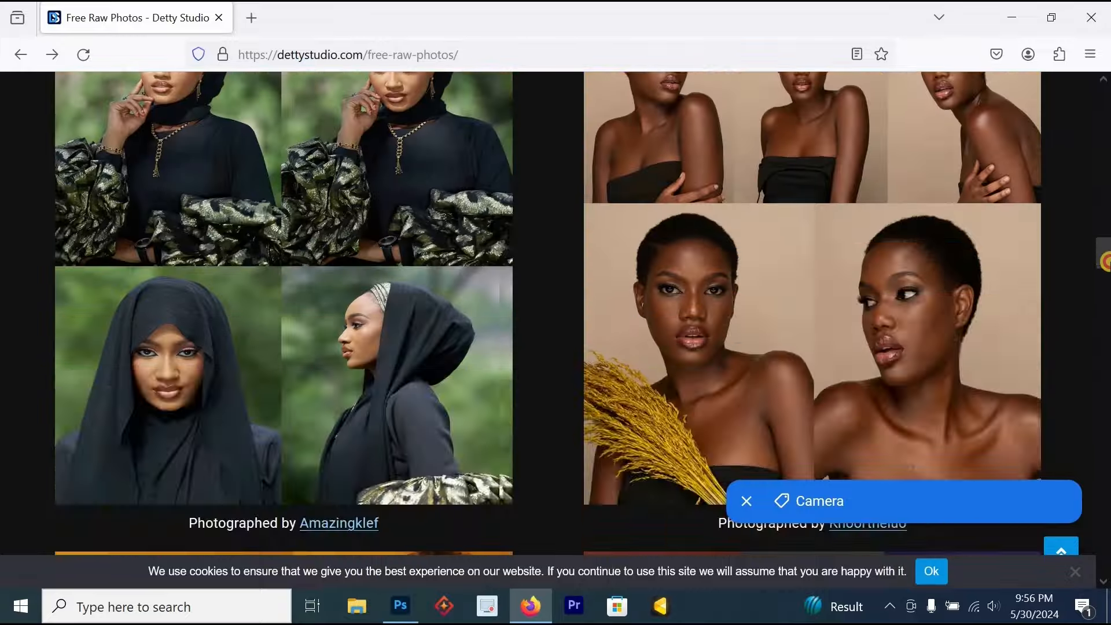
scroll(1103, 275, down, 8)
scroll(1103, 276, up, 6)
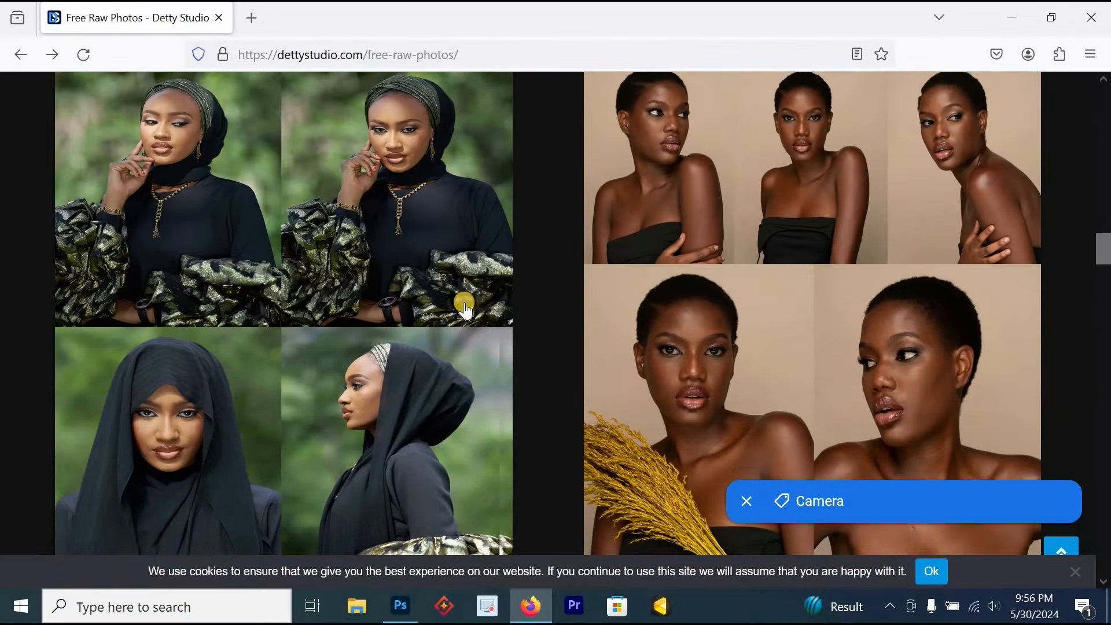
click(1103, 276)
scroll(1058, 253, up, 3)
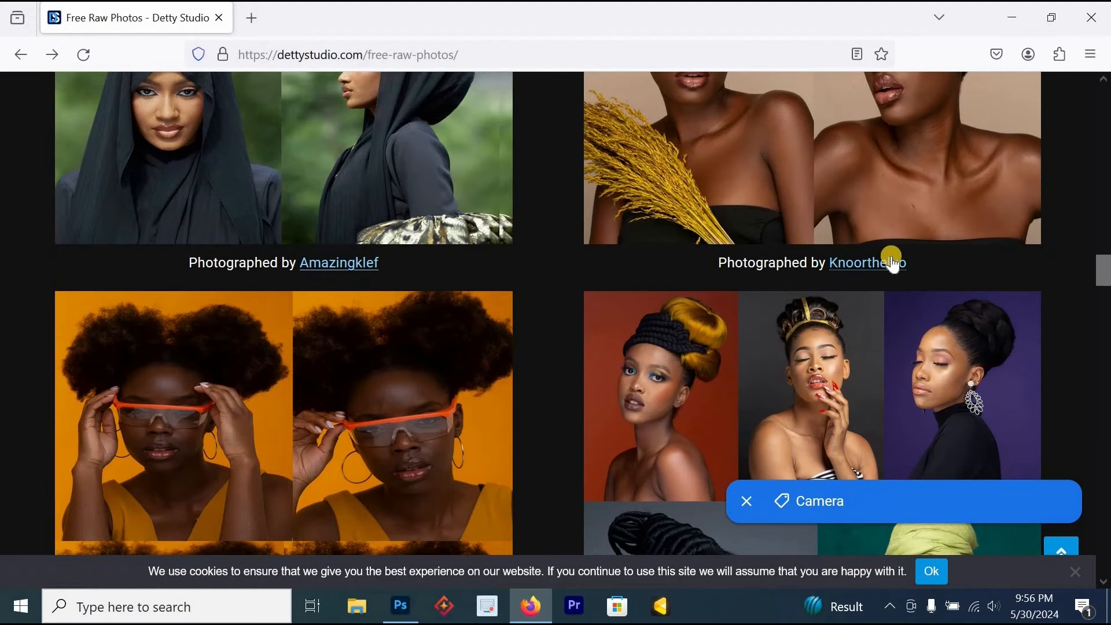
drag(1103, 269, 1104, 156)
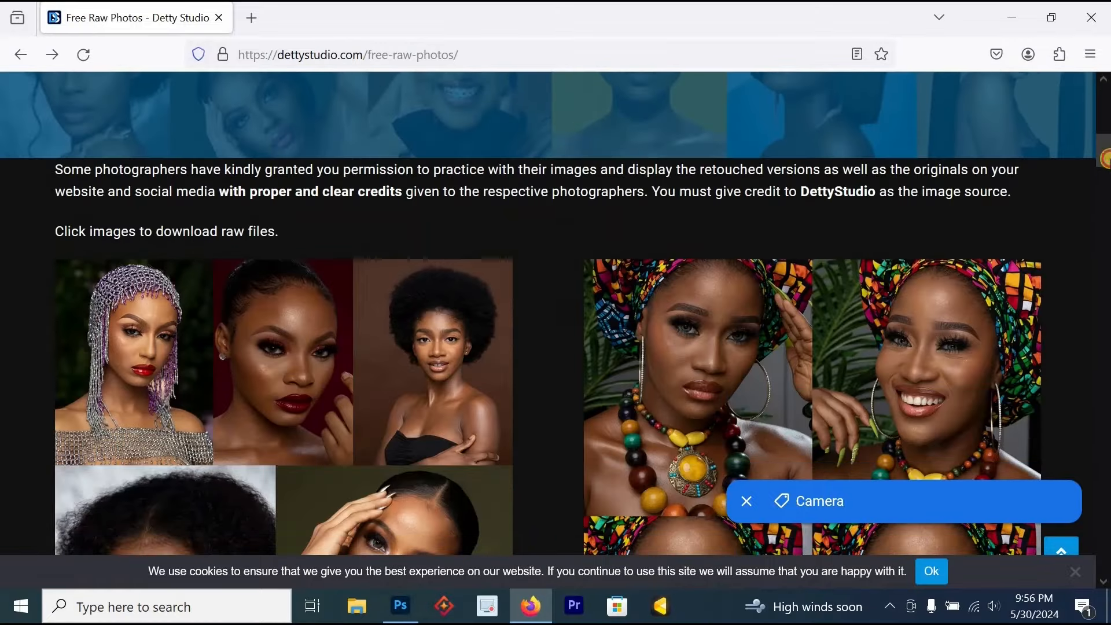
- Switch to Photoshop and duplicate the Background layer within the document 1D0A9716 copy.jpg
click(400, 605)
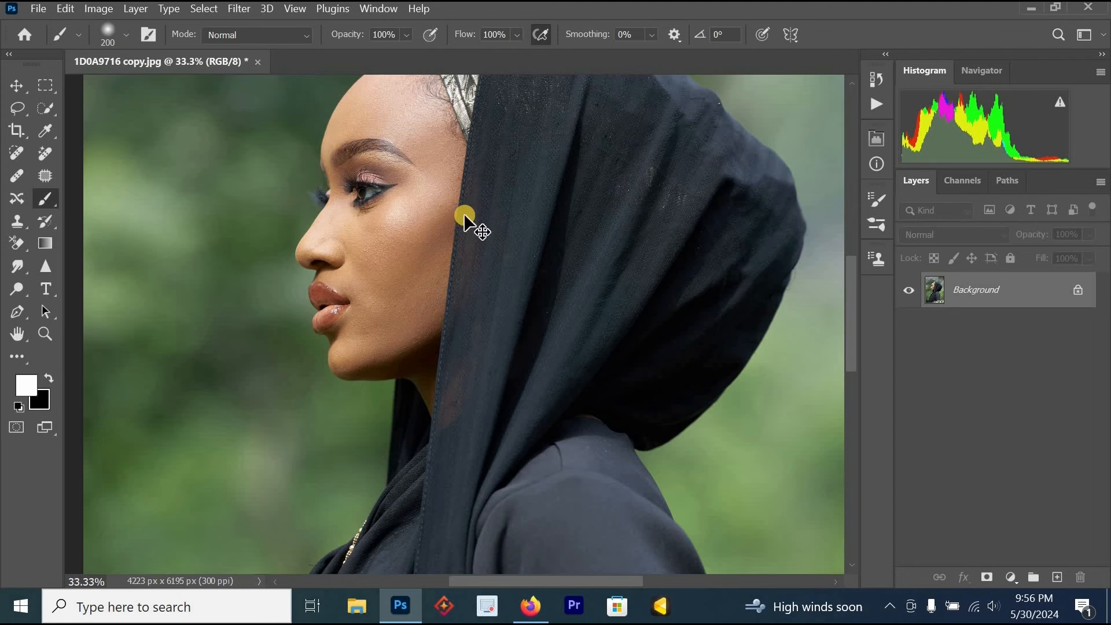
key(ctrl+j)
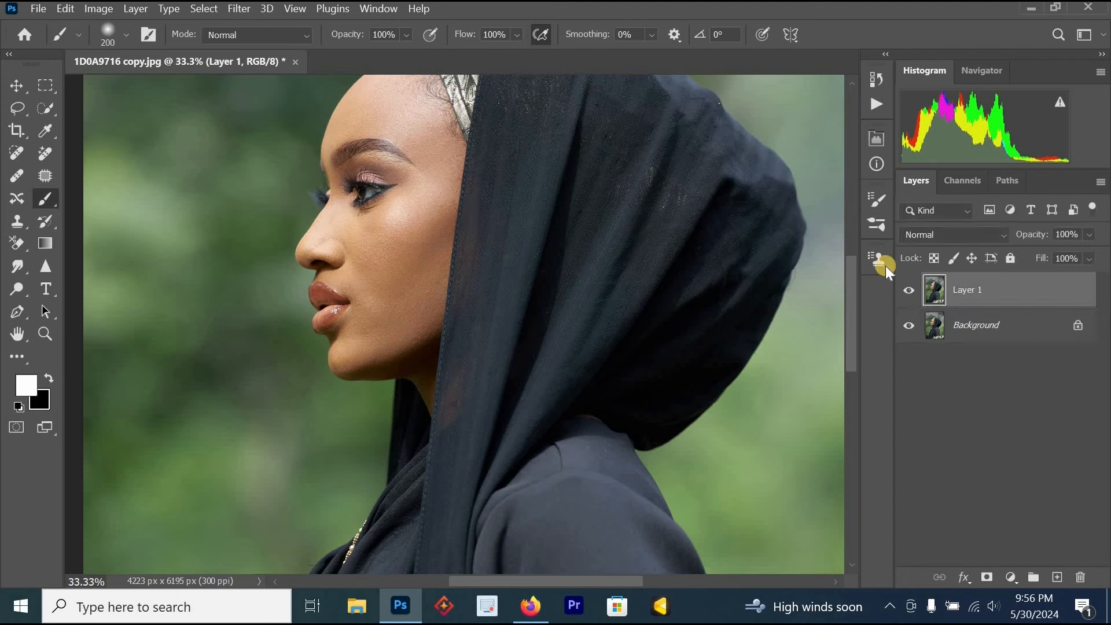
key(ctrl+z)
right_click(957, 293)
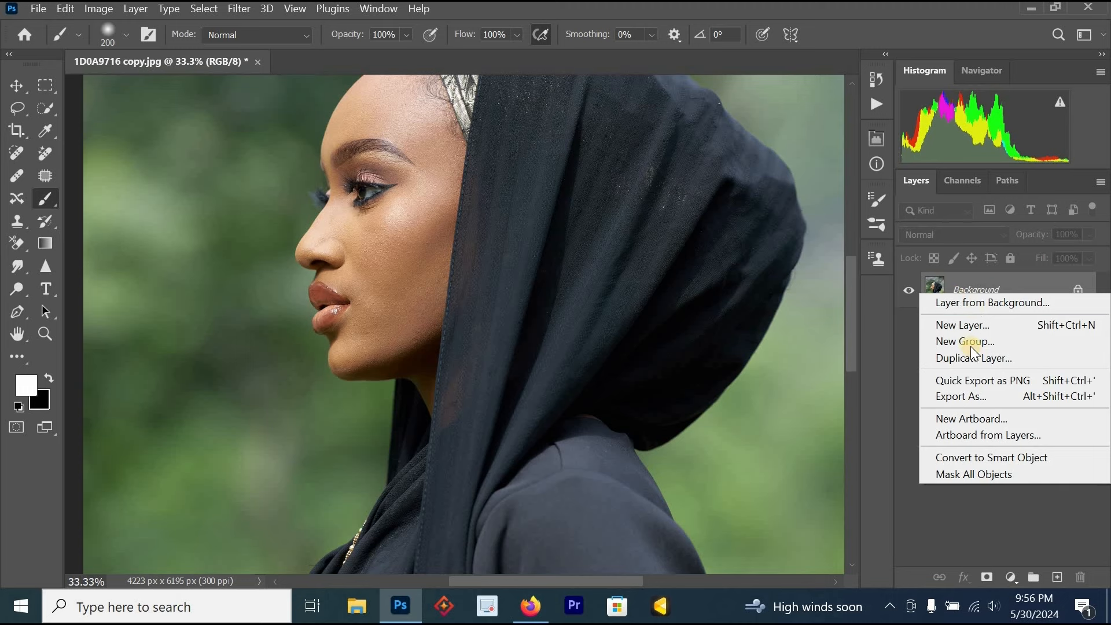
click(985, 357)
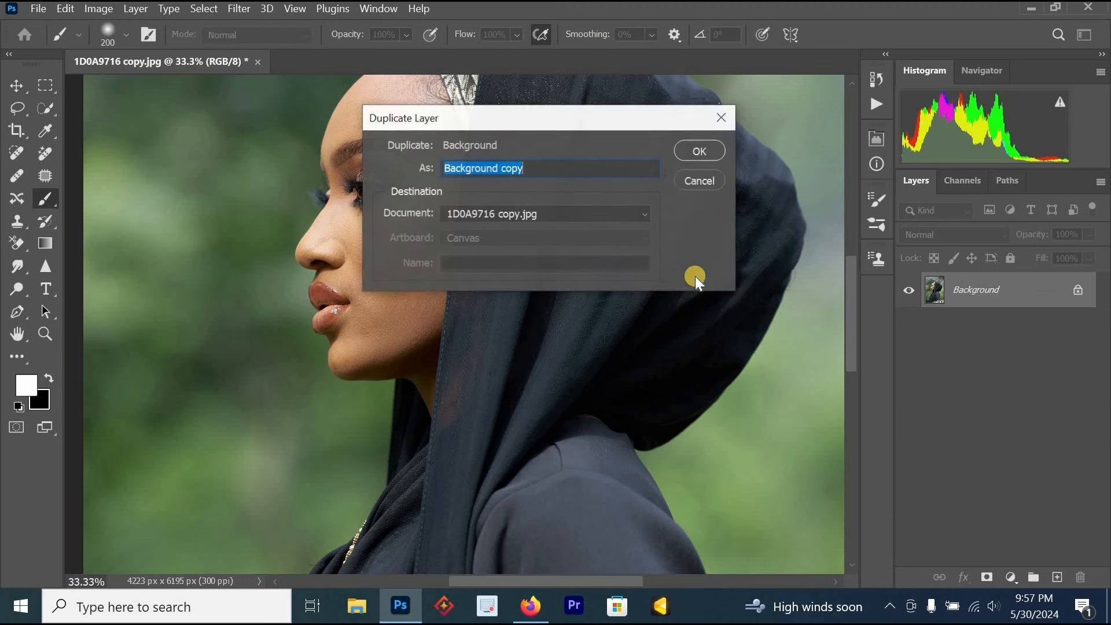
click(699, 152)
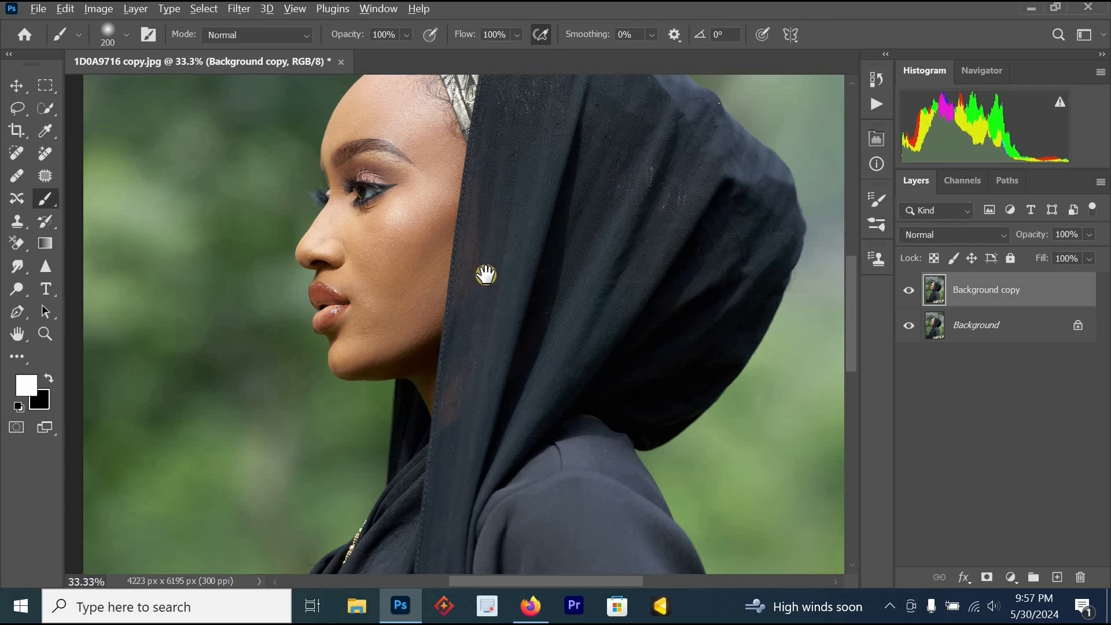
- Examine the lighting and tones of the woman's face up close and of the whole portrait
ctrl+alt+click(488, 276)
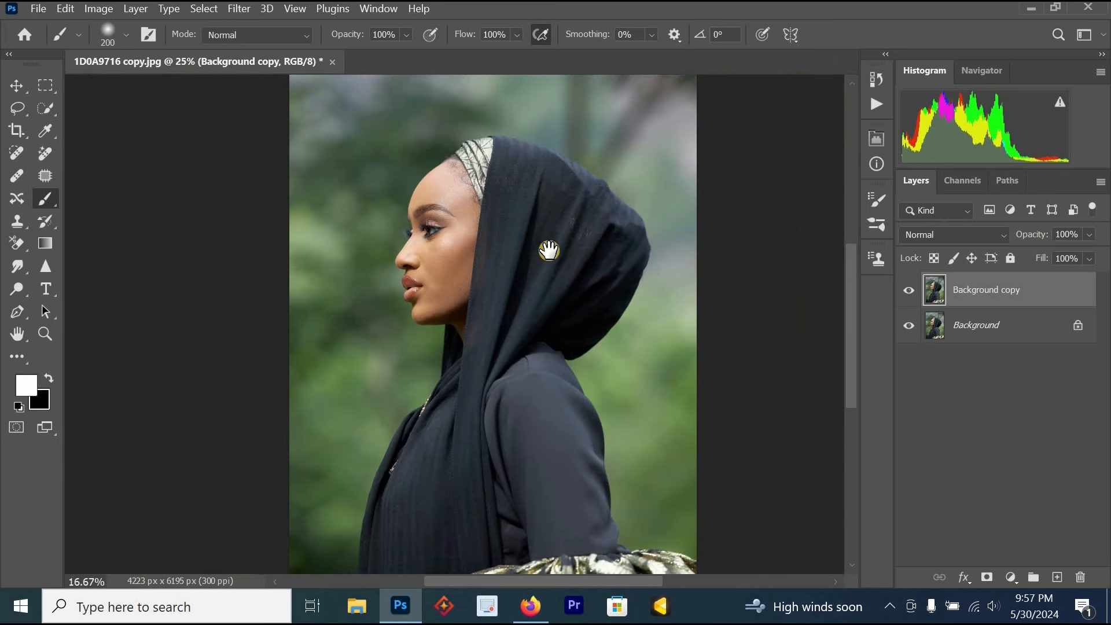
ctrl+alt+click(532, 249)
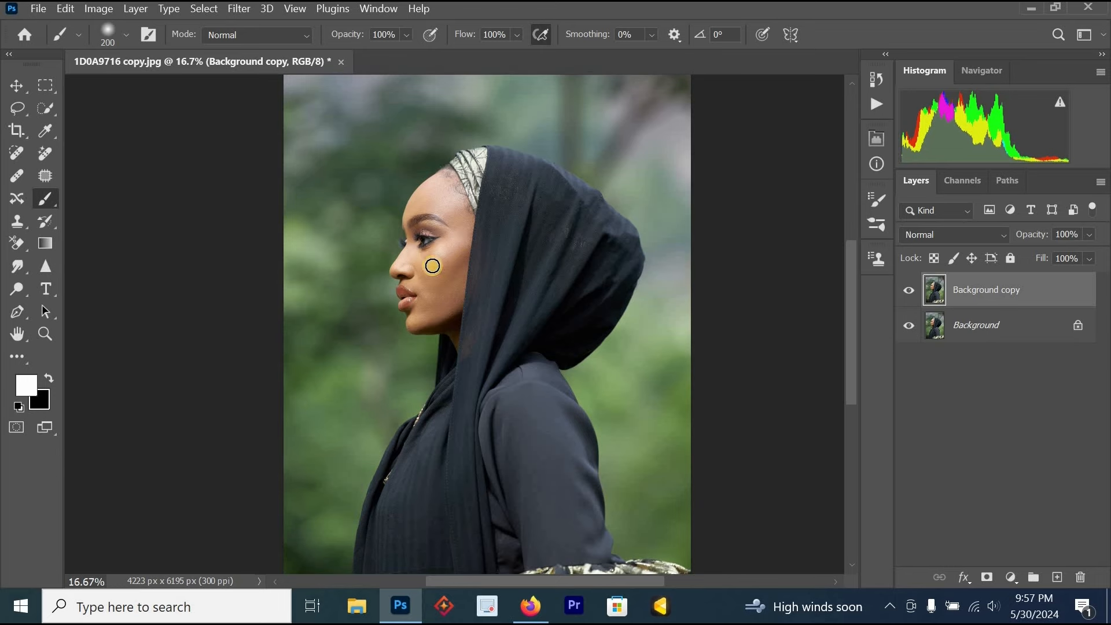
ctrl+click(427, 291)
ctrl+click(478, 270)
ctrl+alt+click(529, 247)
ctrl+alt+click(532, 258)
ctrl+alt+click(533, 260)
ctrl+alt+click(533, 260)
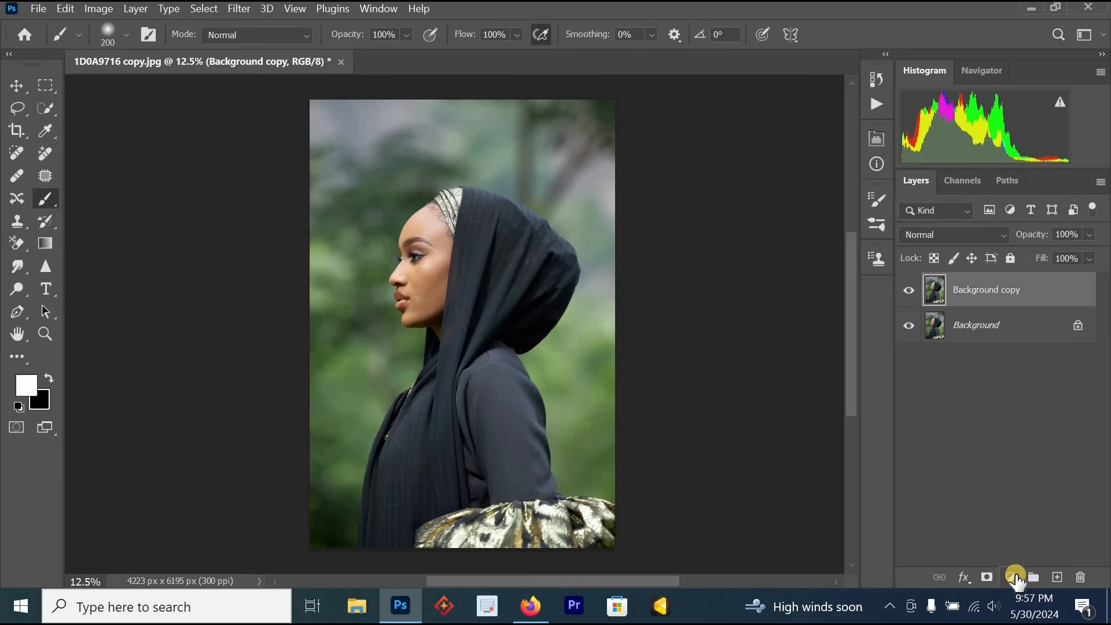
- Add a Brightness/Contrast adjustment layer above the duplicated layer with Brightness 7 and Contrast 9
click(1016, 577)
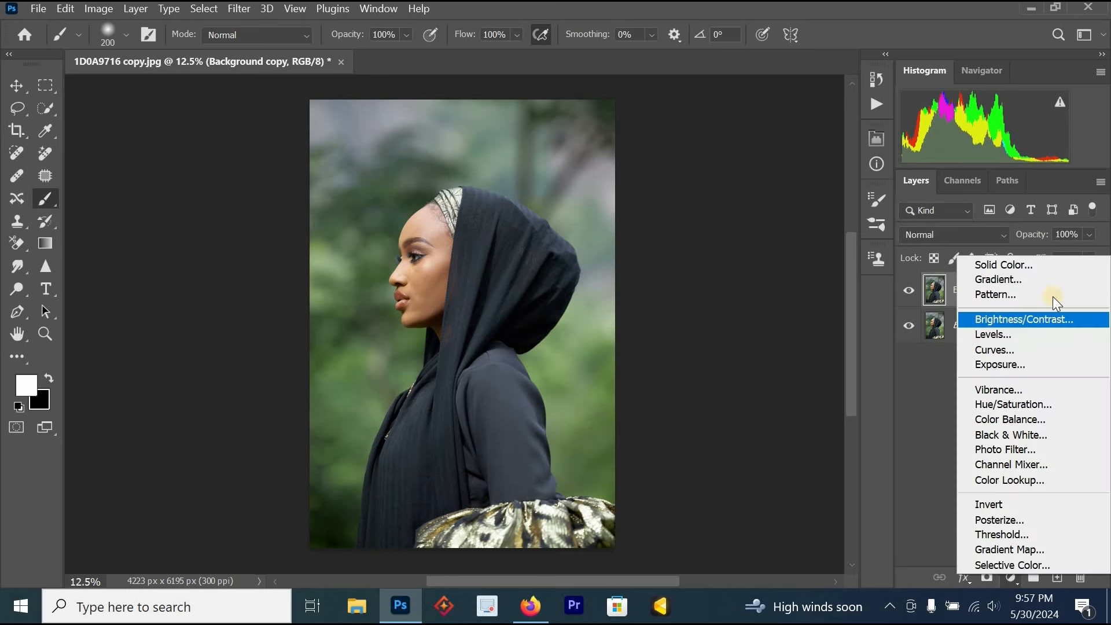
click(1029, 318)
ctrl+click(435, 262)
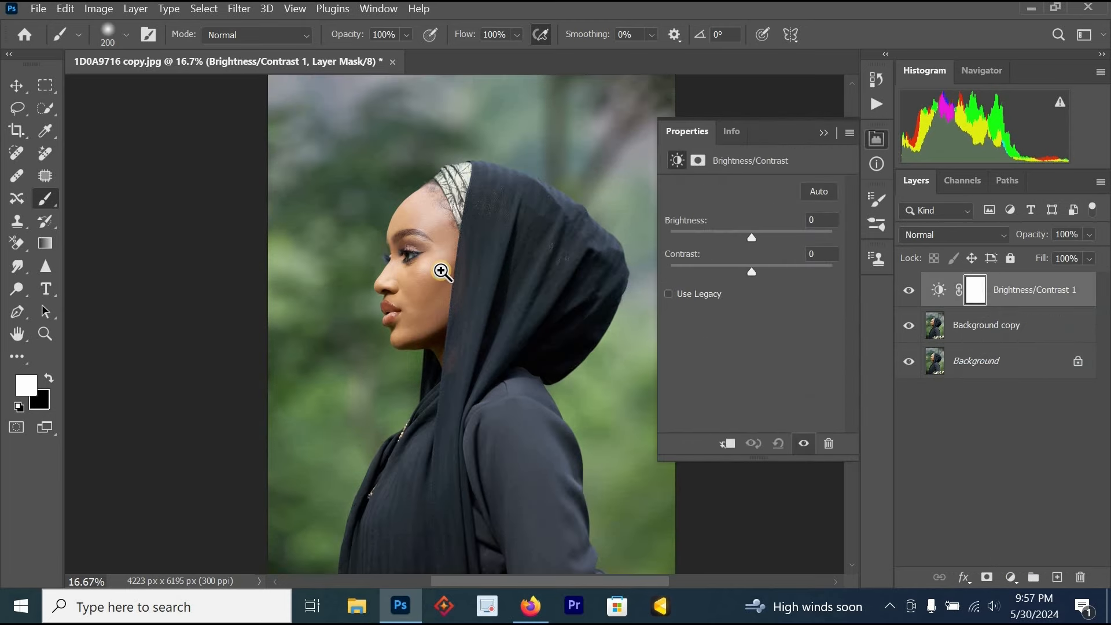
ctrl+click(474, 281)
ctrl+click(473, 280)
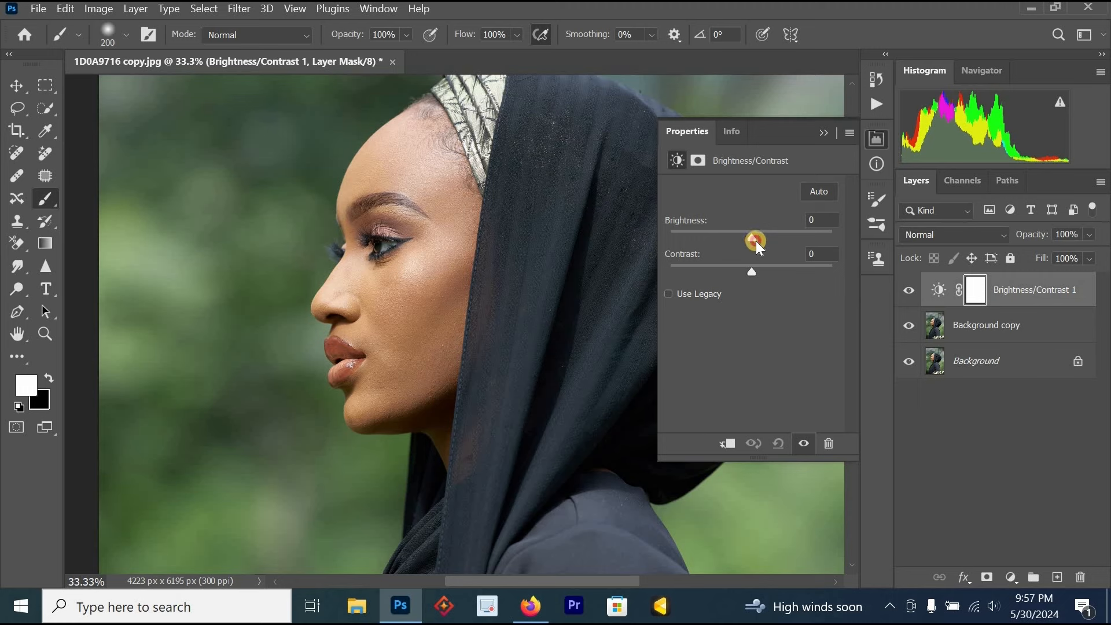
drag(755, 240, 759, 275)
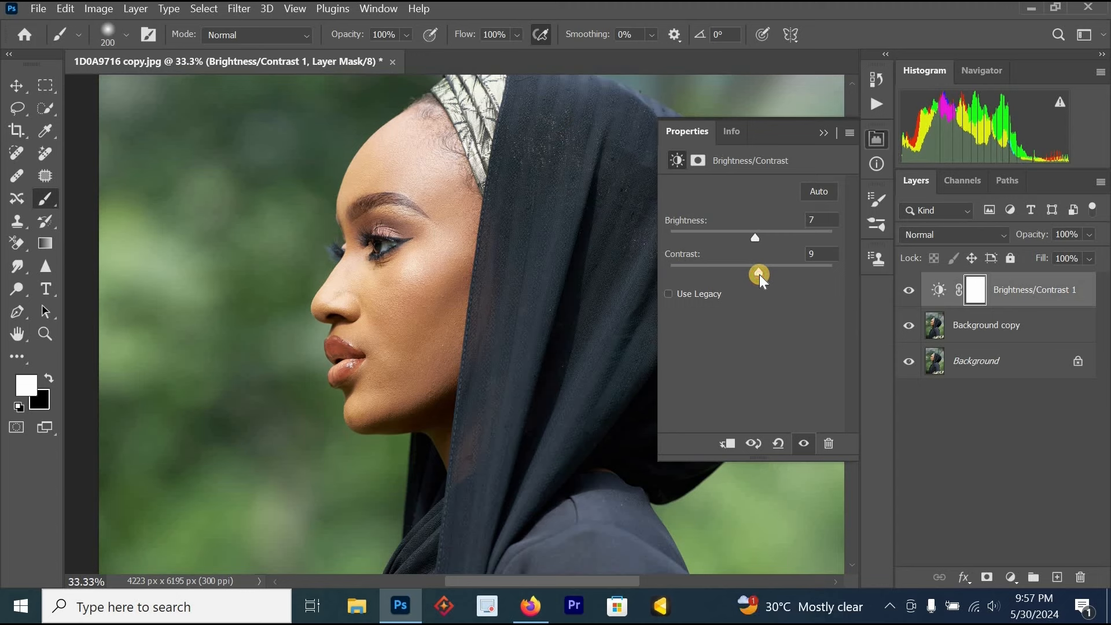
click(825, 132)
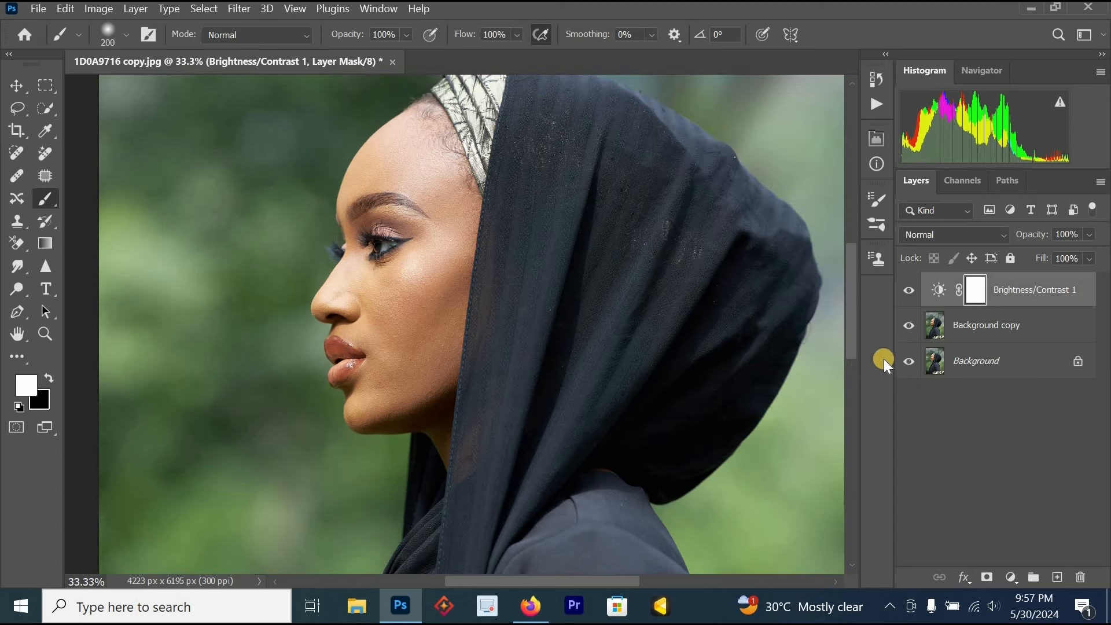
- Add a Curves adjustment layer and slightly lower the RGB highlights with a point at Input 228, Output 223
click(1010, 577)
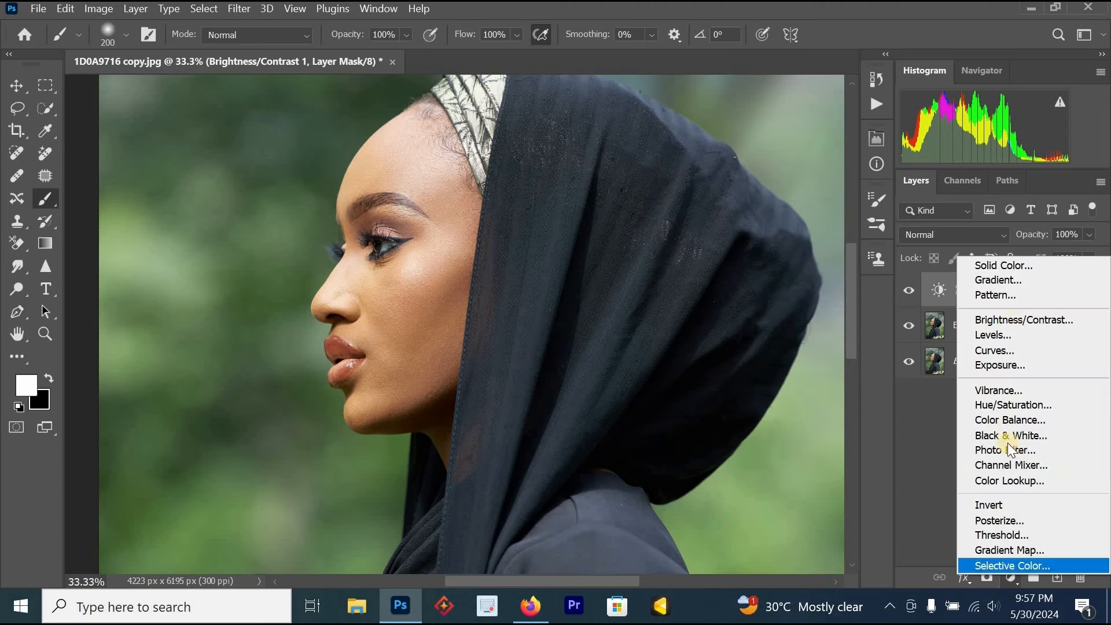
click(1012, 351)
drag(816, 246, 815, 248)
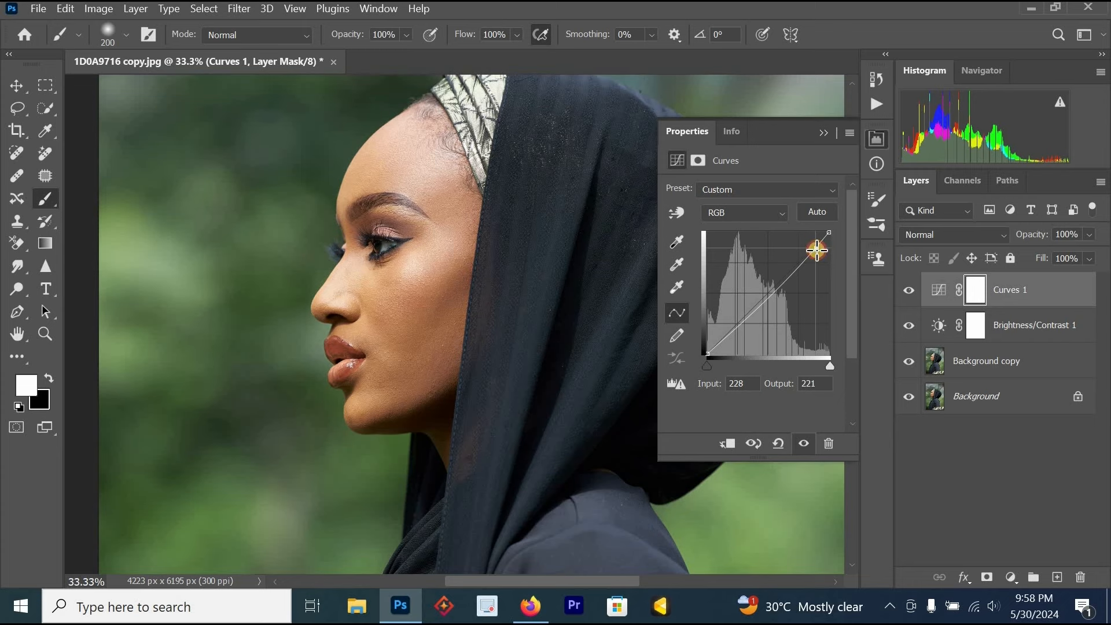
drag(816, 250, 816, 251)
key(ctrl+minus)
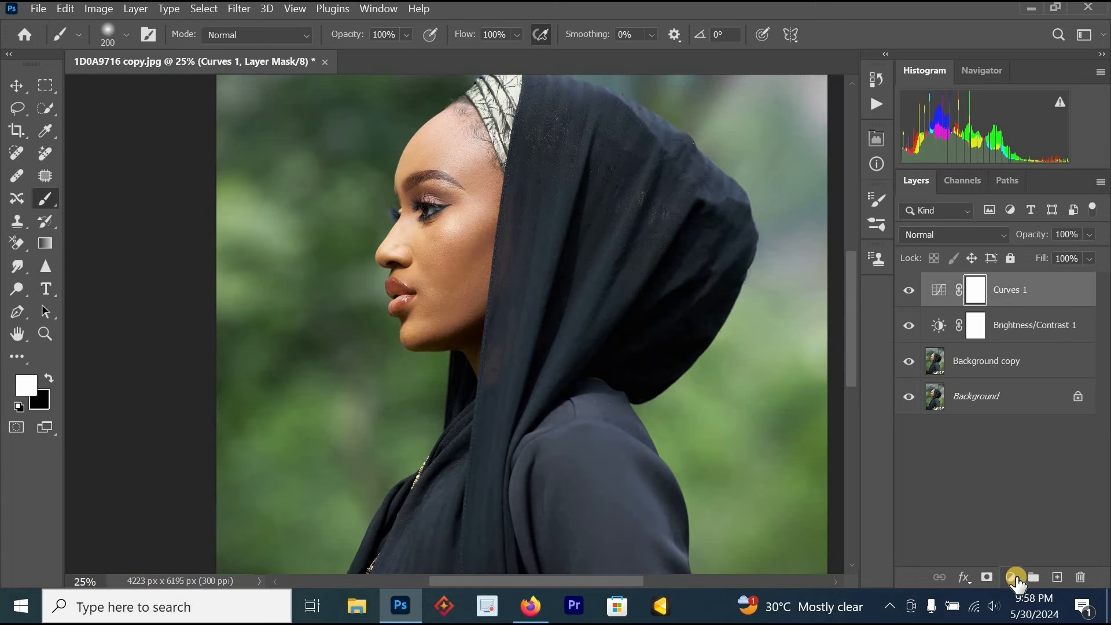
- Add a Photo Filter adjustment layer on top of the Curves adjustment
click(1015, 577)
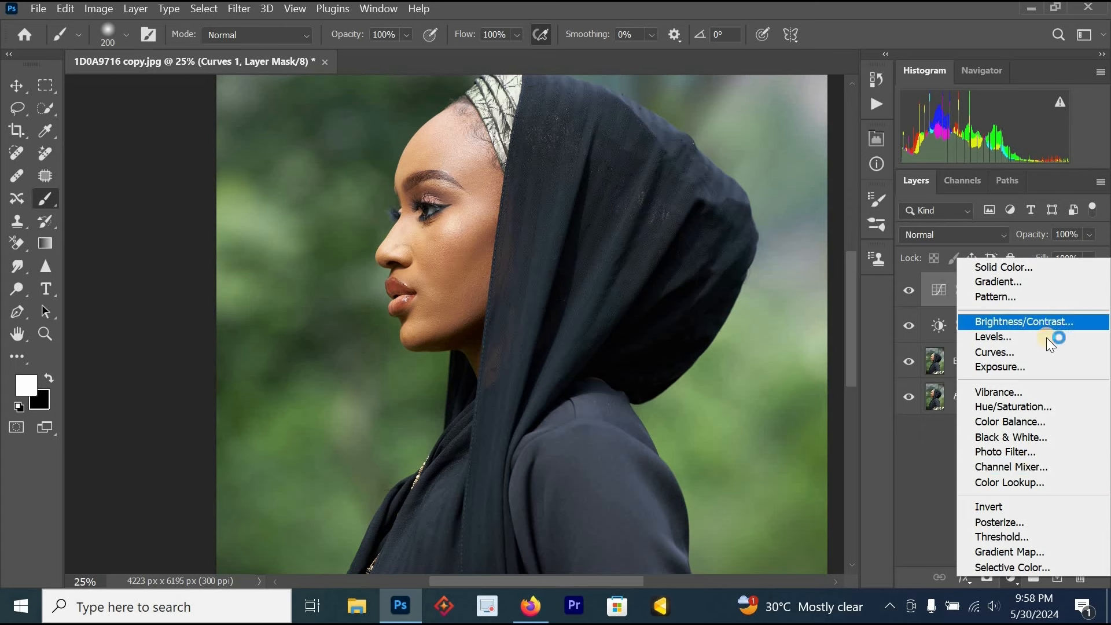
click(1020, 456)
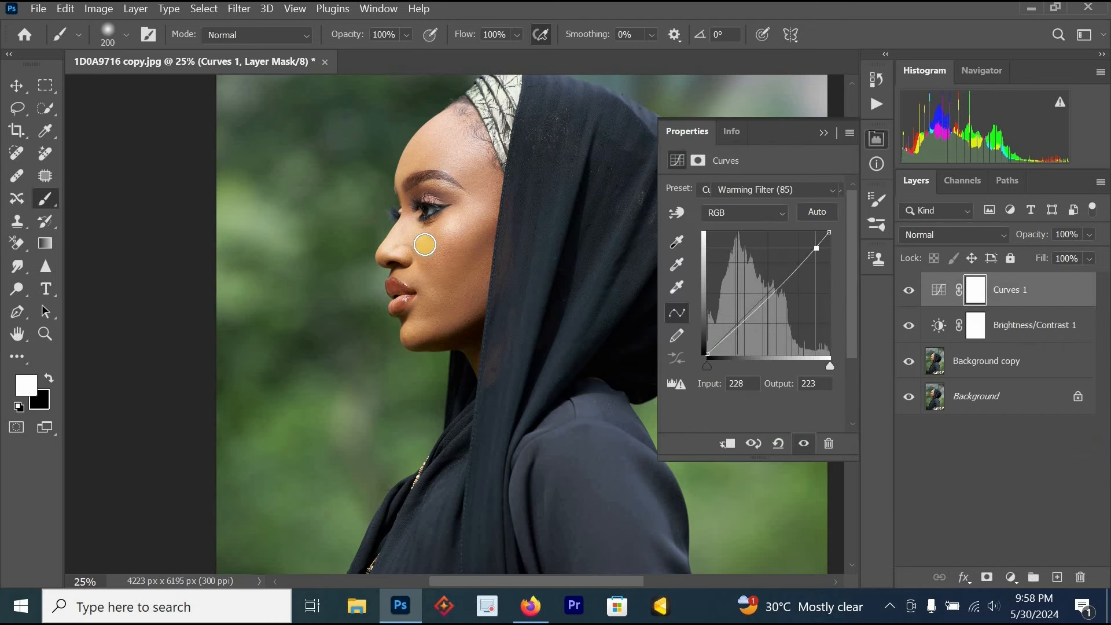
ctrl+click(517, 244)
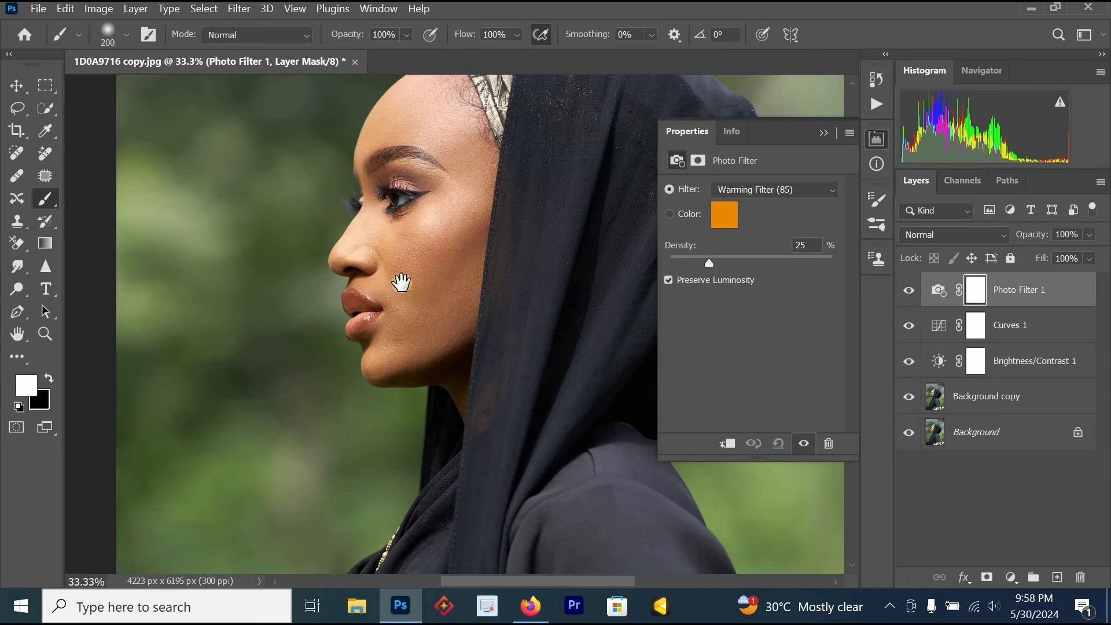
drag(402, 280, 270, 328)
- Try Cooling Filter (80) in the Photo Filter adjustment and check its effect on the whole portrait
click(741, 192)
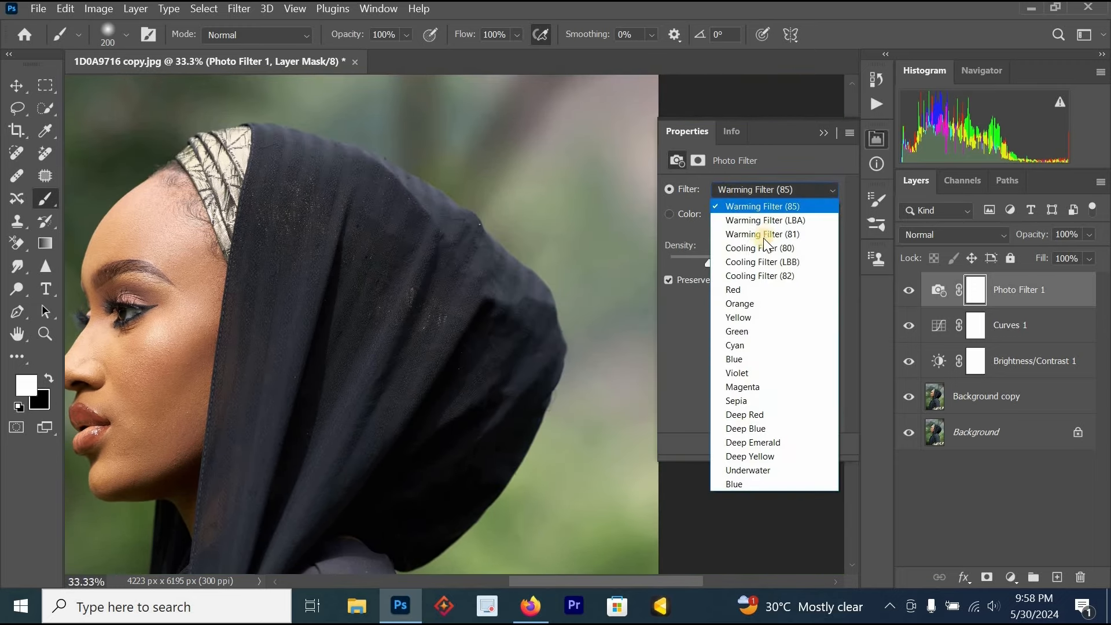
click(759, 248)
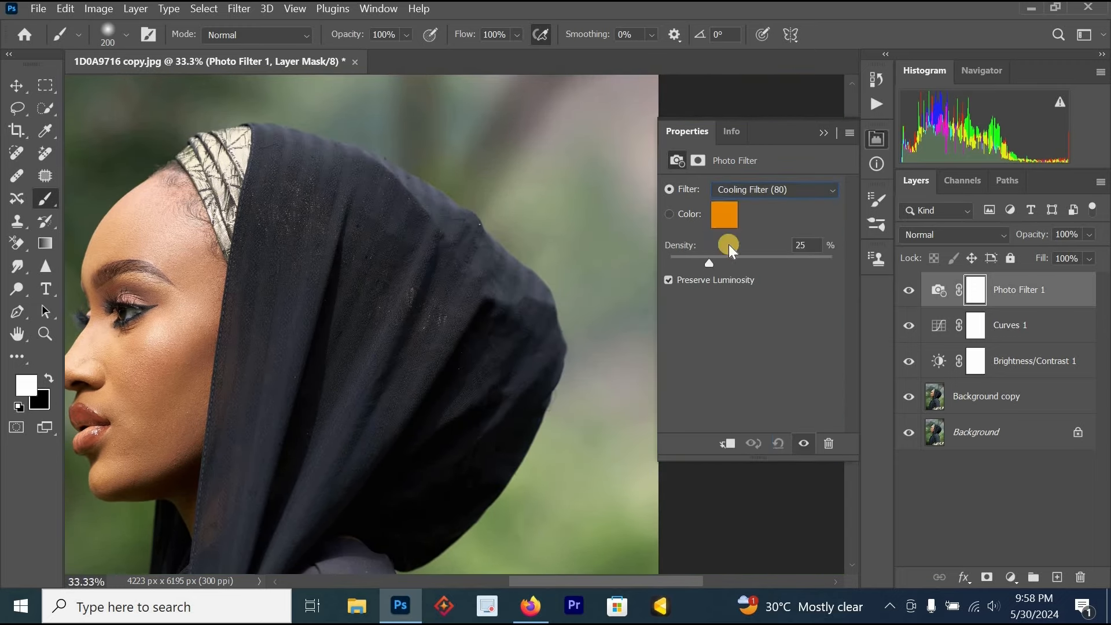
alt+click(271, 371)
alt+click(271, 370)
drag(303, 410, 432, 342)
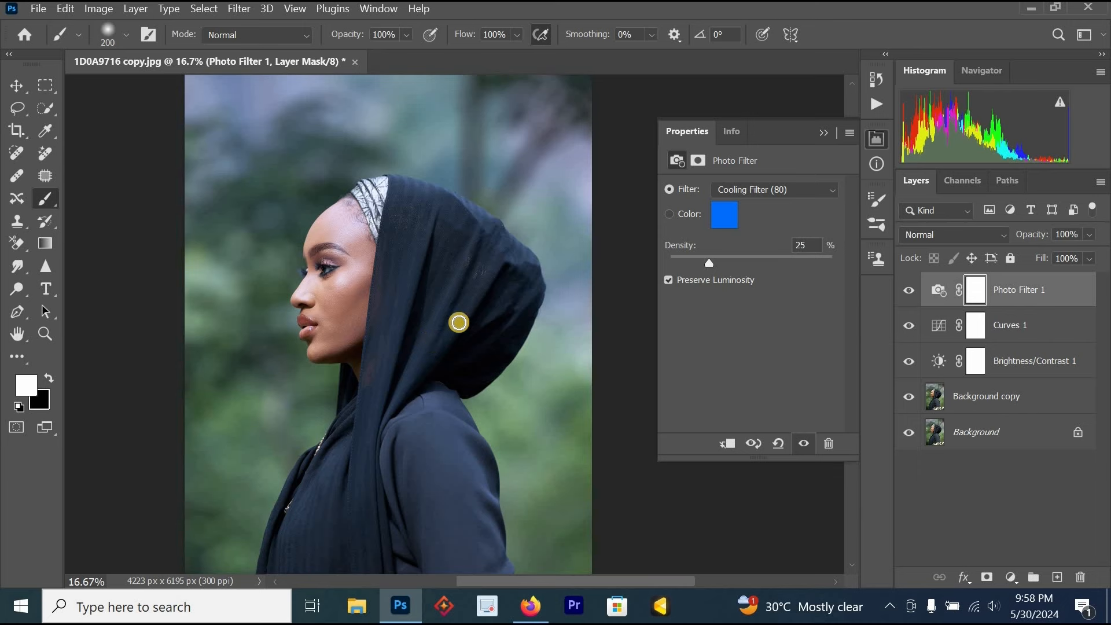
- Set the Photo Filter adjustment to Warming Filter (81) and reduce its density
click(768, 189)
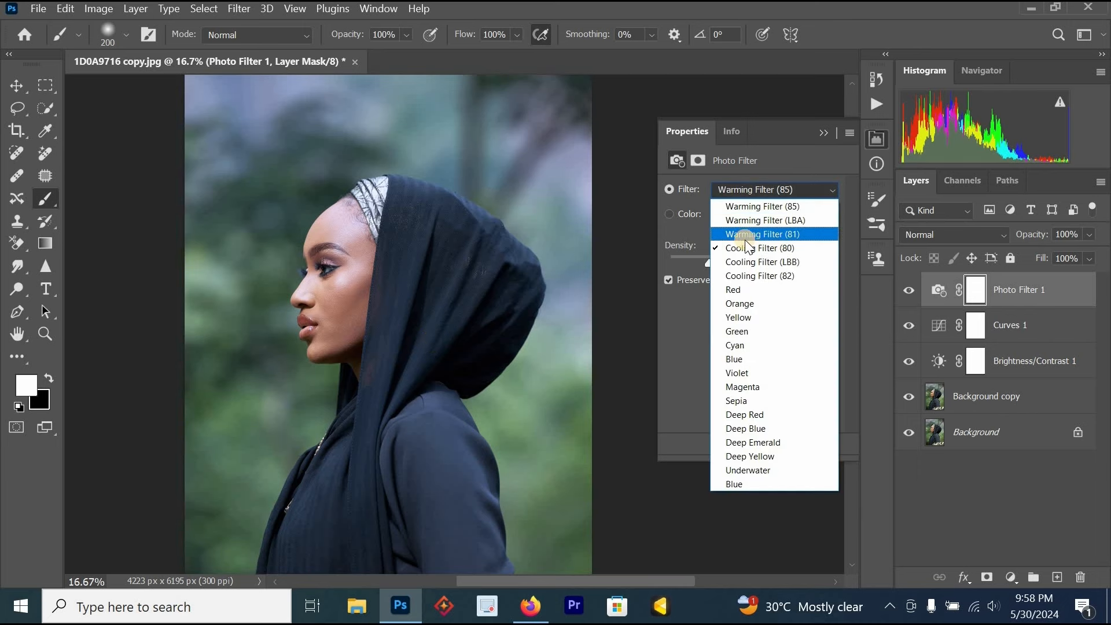
click(749, 232)
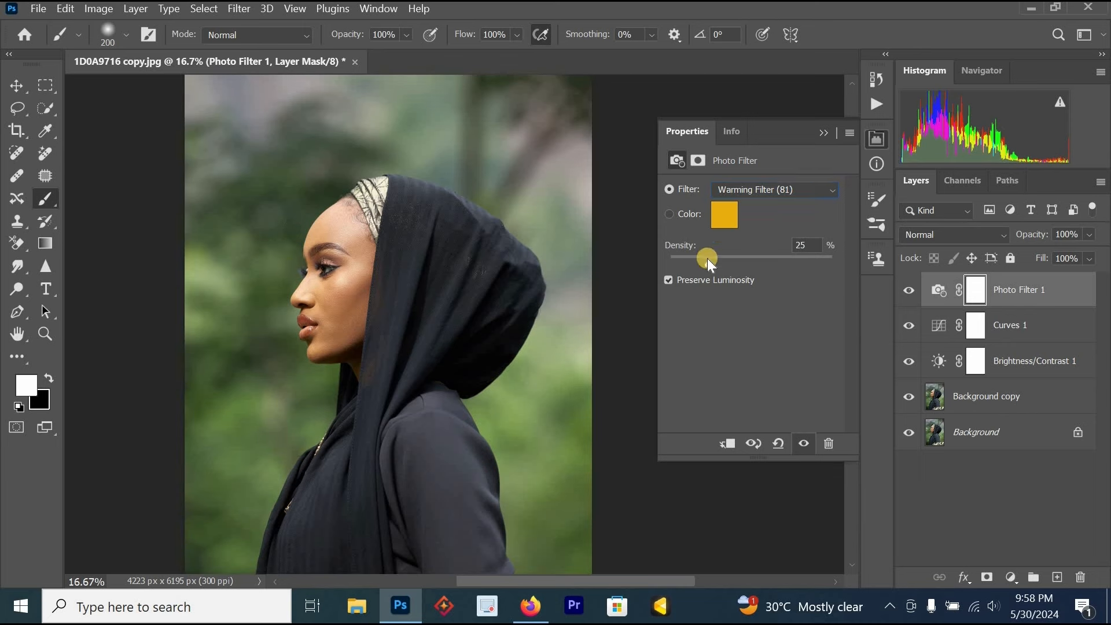
drag(707, 258, 691, 261)
click(823, 132)
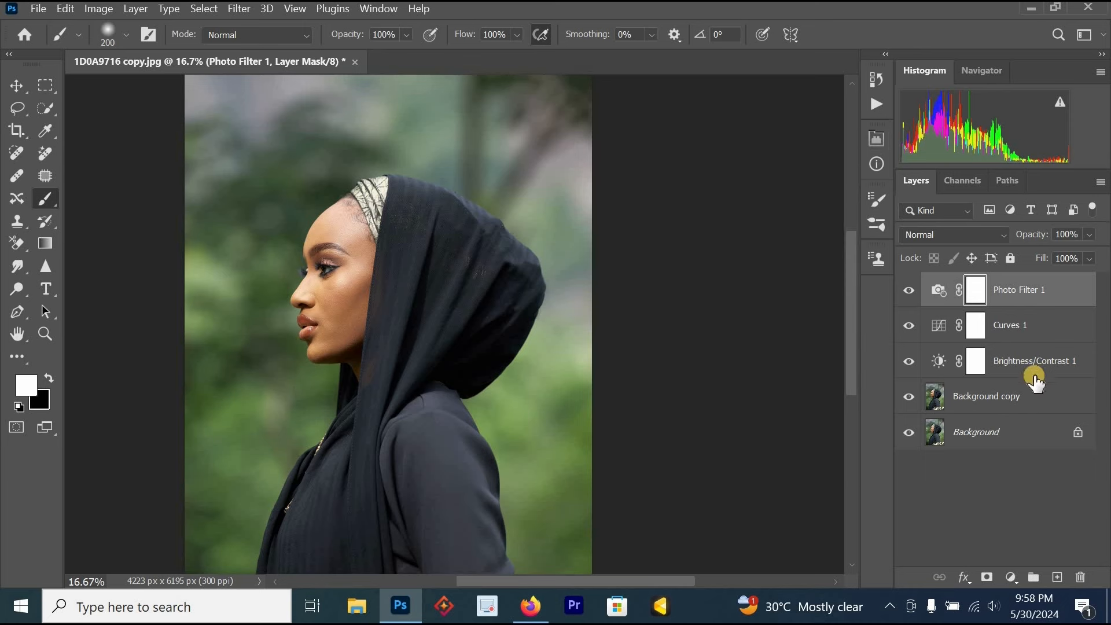
- Merge the three adjustment layers and the duplicated photo into one layer, and hide it to compare with the original
click(1026, 296)
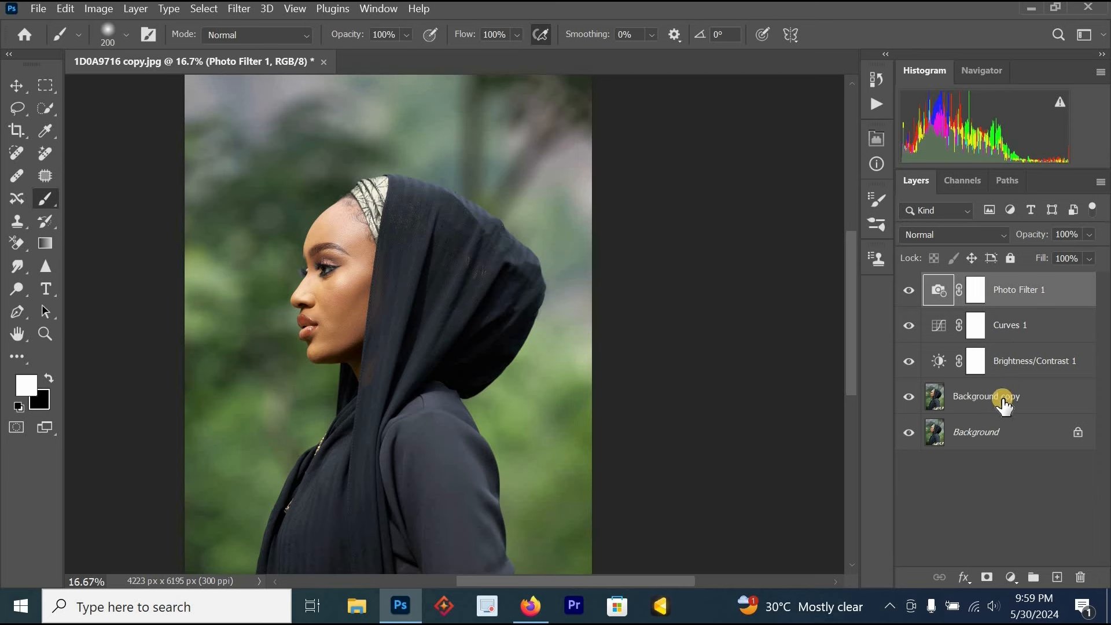
shift+click(1002, 399)
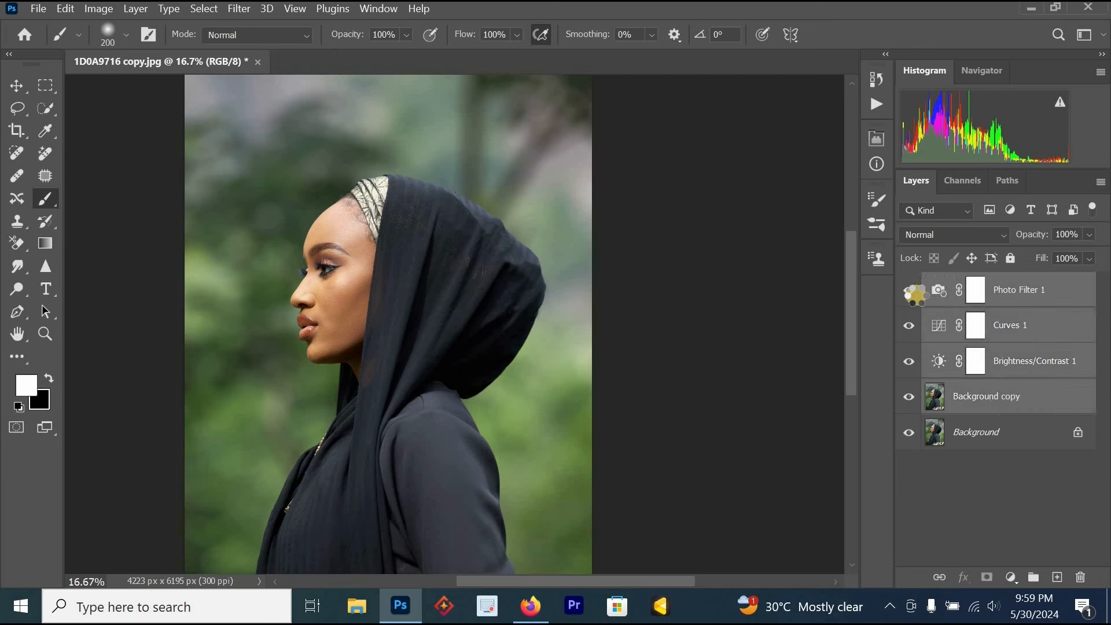
key(ctrl+e)
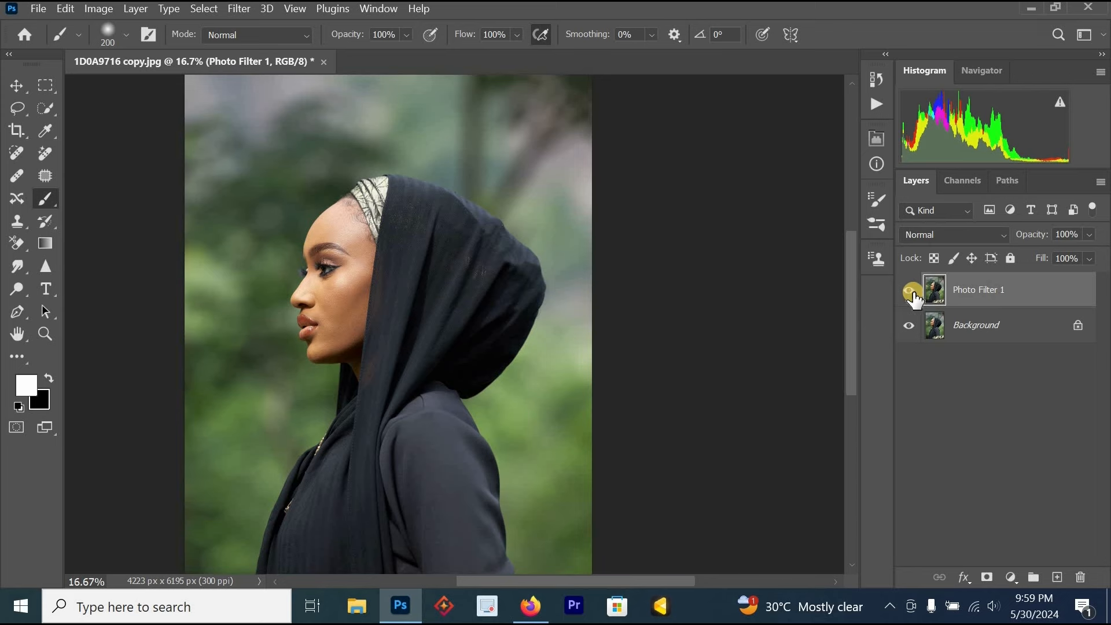
click(912, 293)
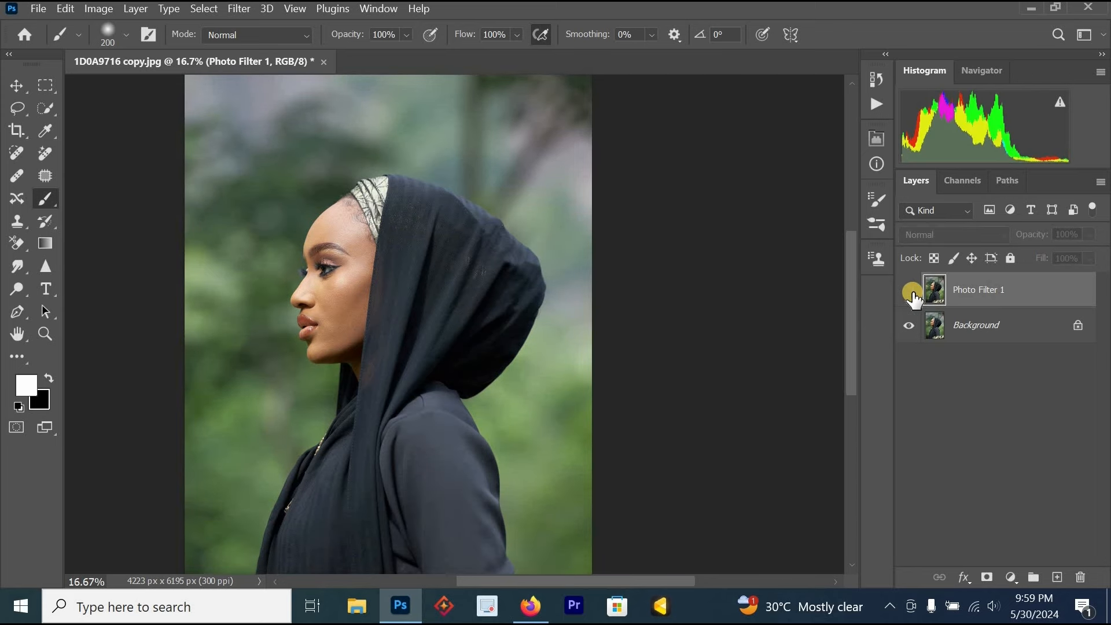
- Show the merged layer again and compare it with the original, both close up on the face and across the whole portrait
click(912, 293)
click(356, 272)
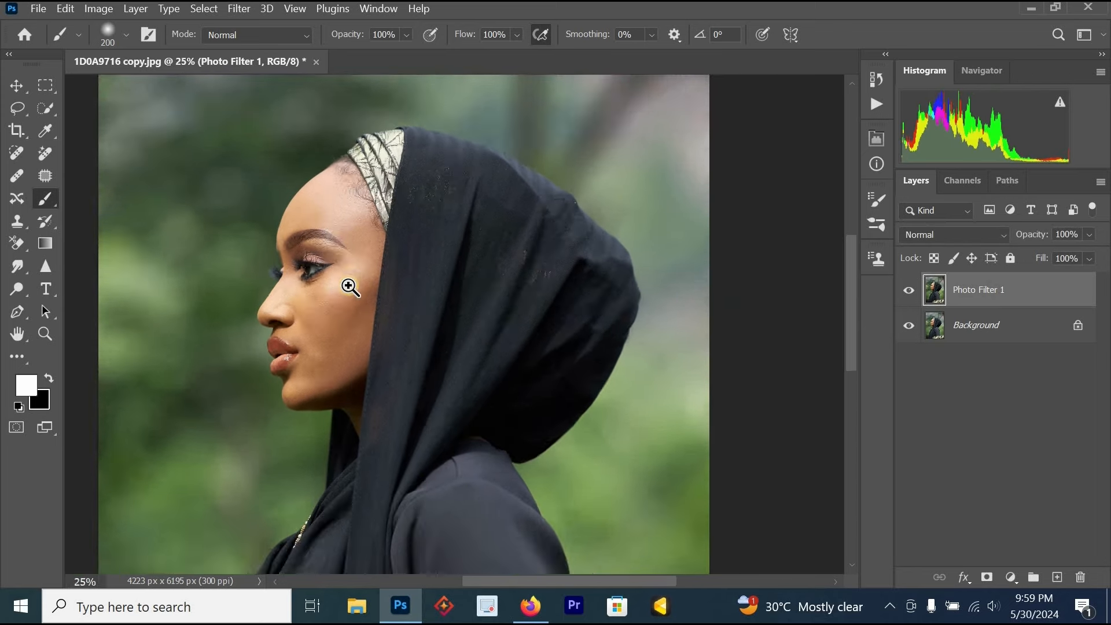
click(350, 285)
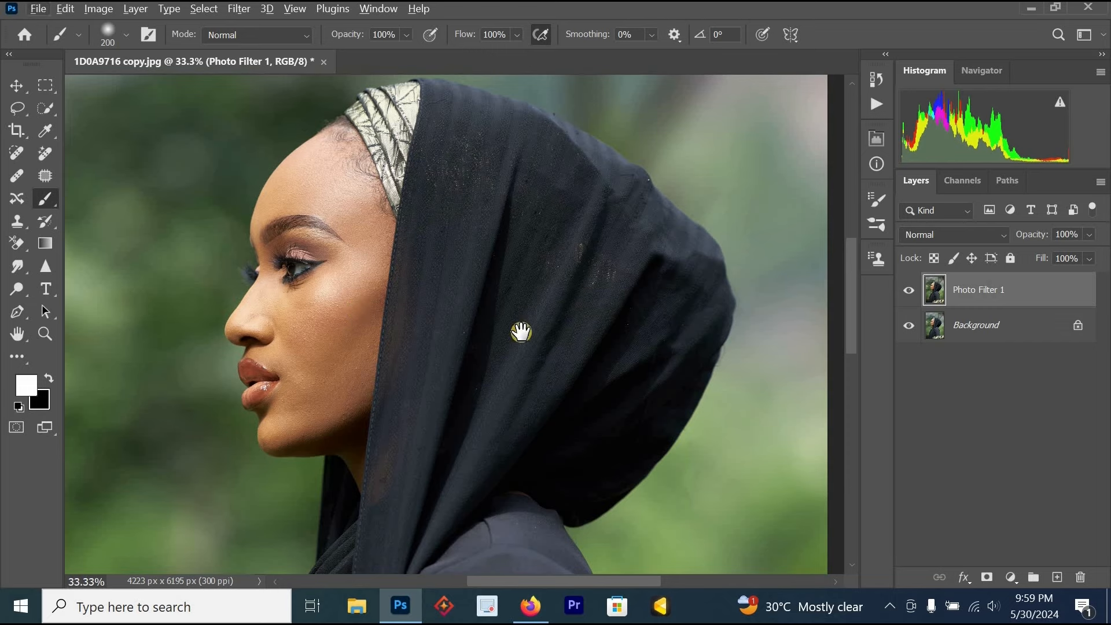
drag(521, 330, 683, 337)
click(915, 296)
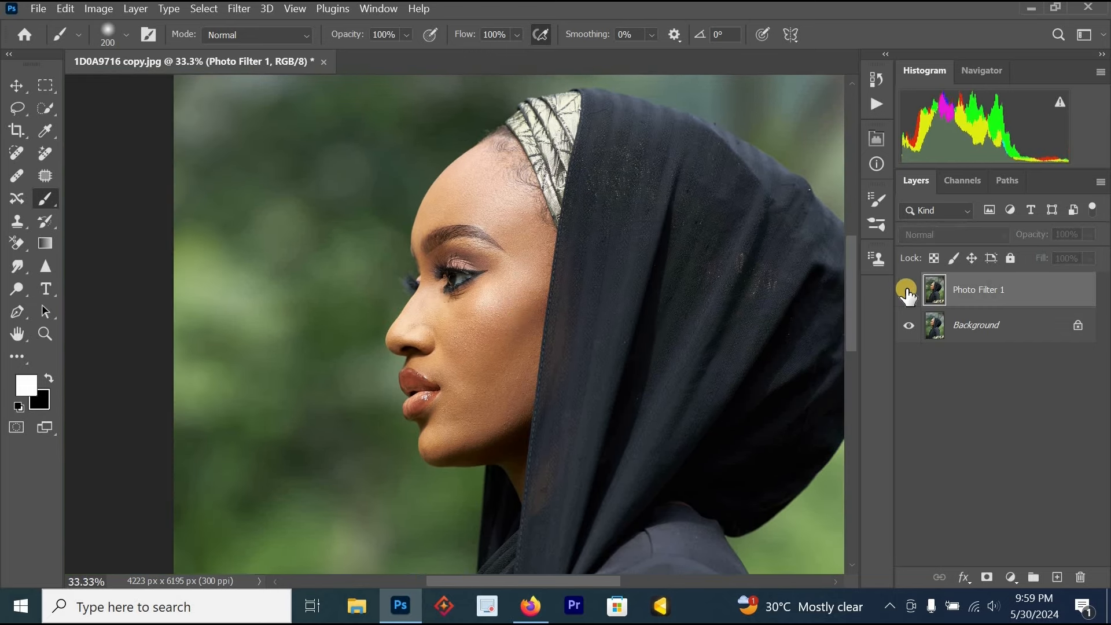
click(916, 297)
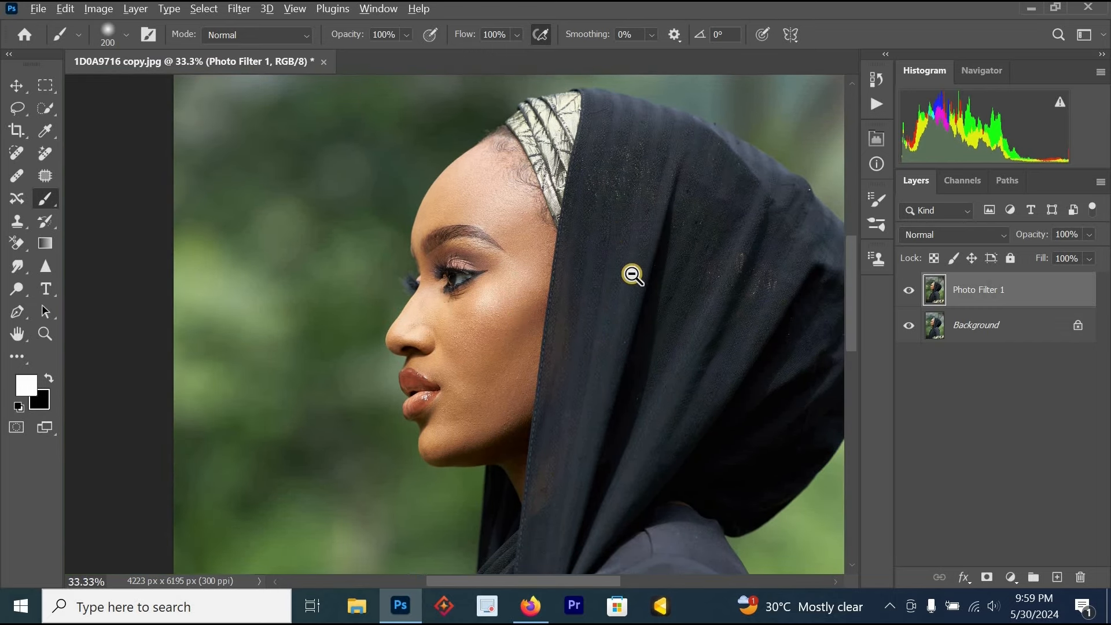
alt+click(630, 276)
alt+click(555, 350)
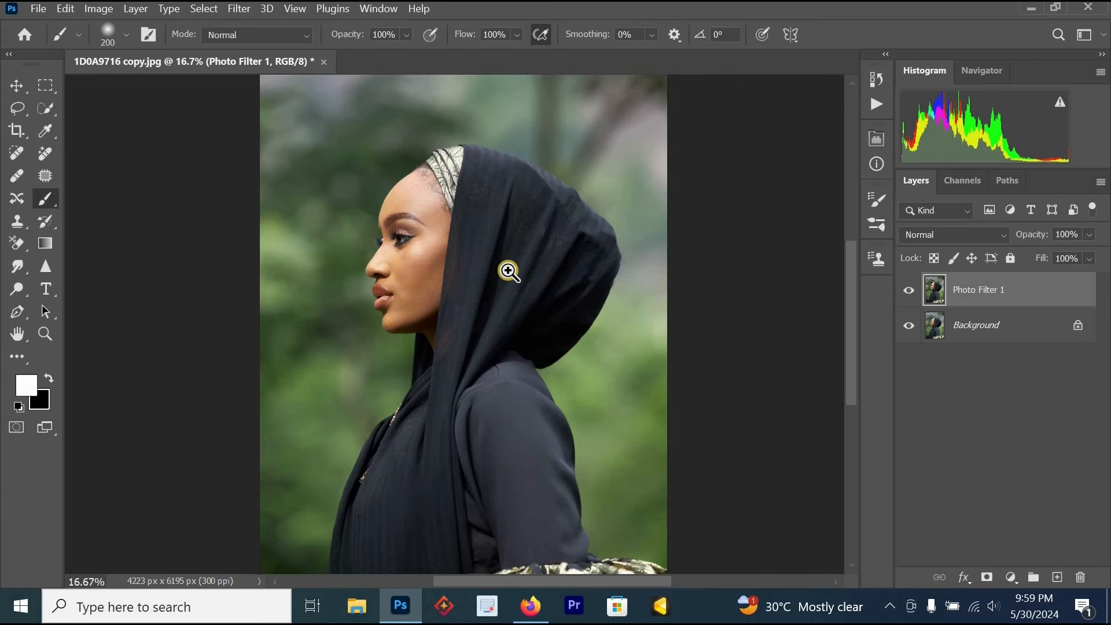
ctrl+click(508, 267)
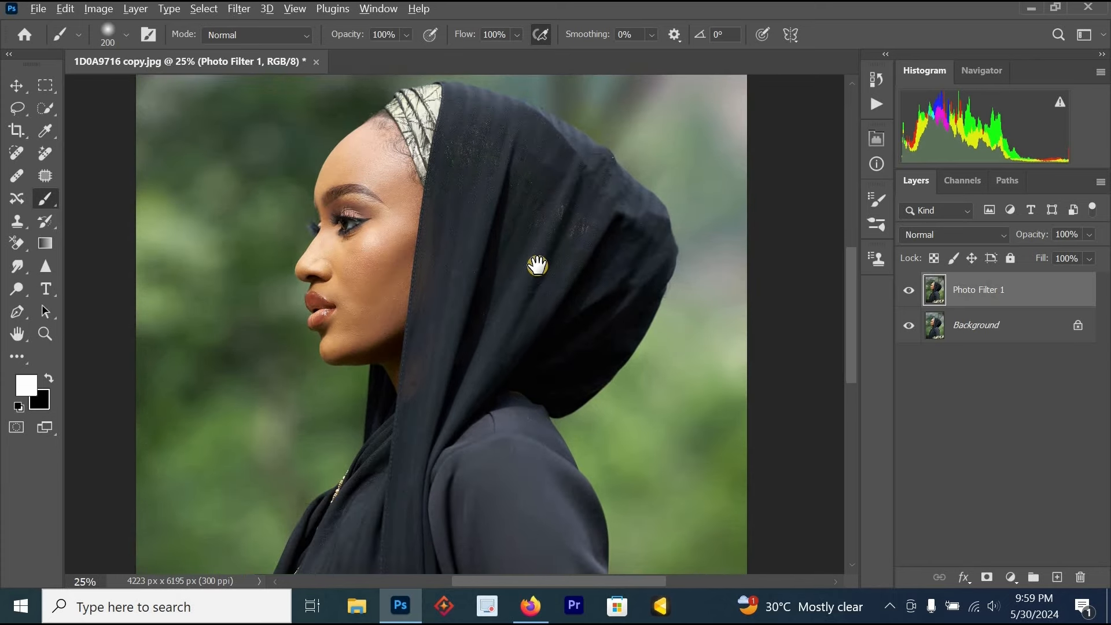
alt+click(537, 267)
alt+click(570, 341)
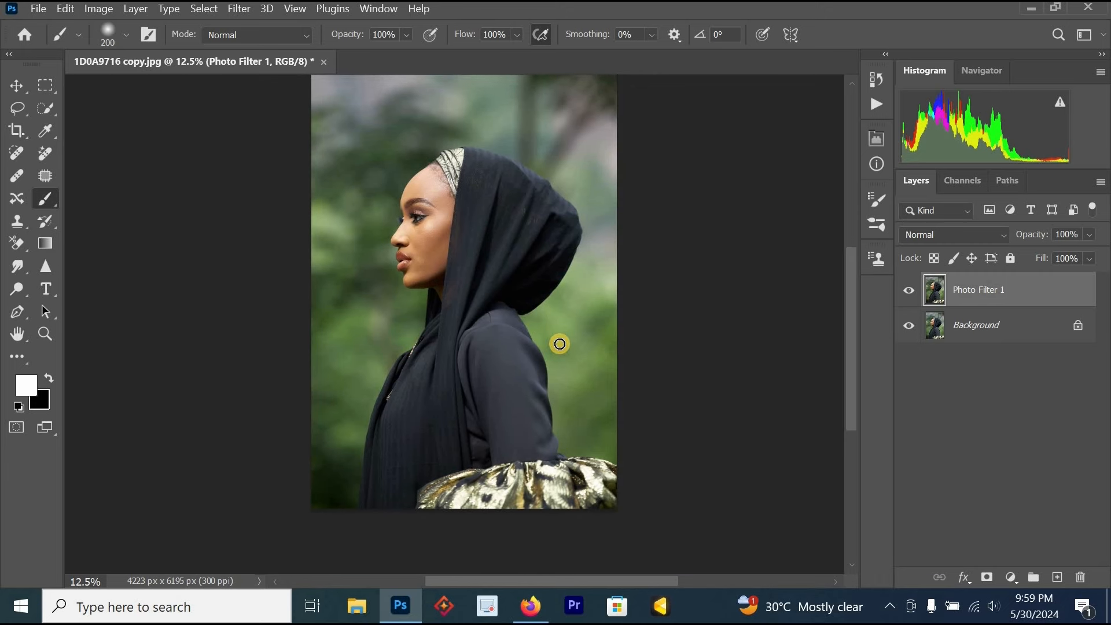
- Crop the photo to about 4223 x 5363 px, trimming background above the head and a strip of the sleeve below
key(c)
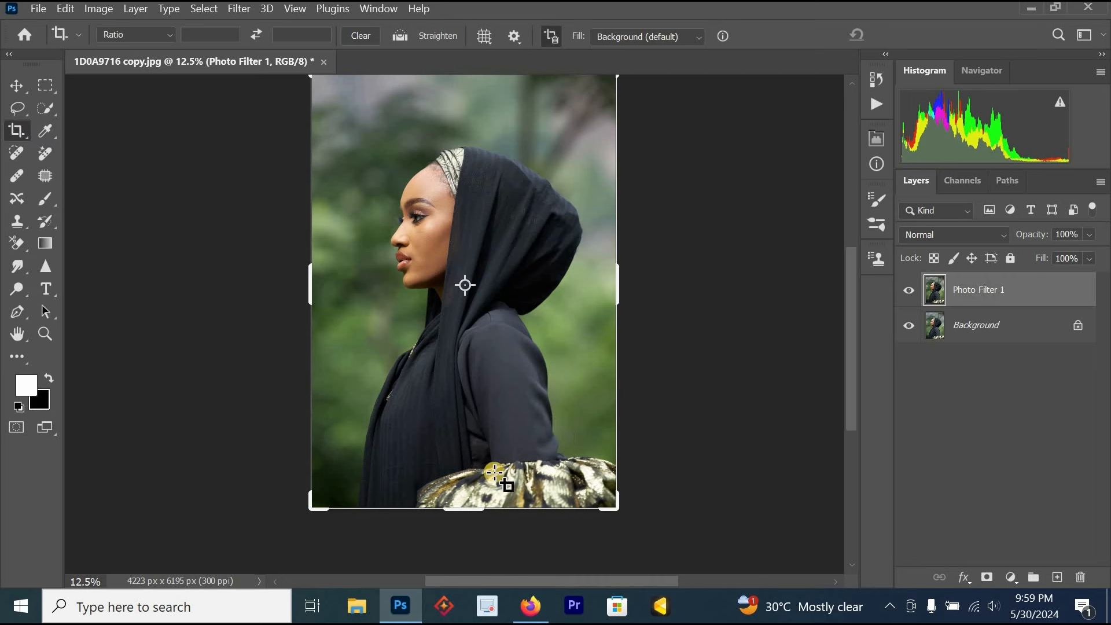
drag(470, 512, 471, 505)
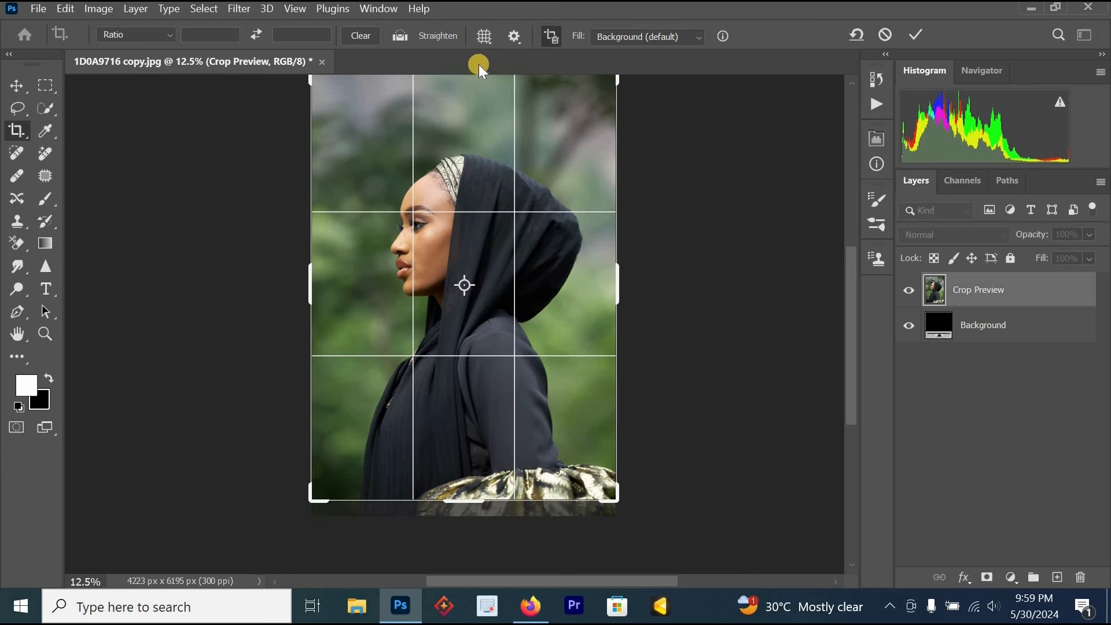
alt+click(474, 97)
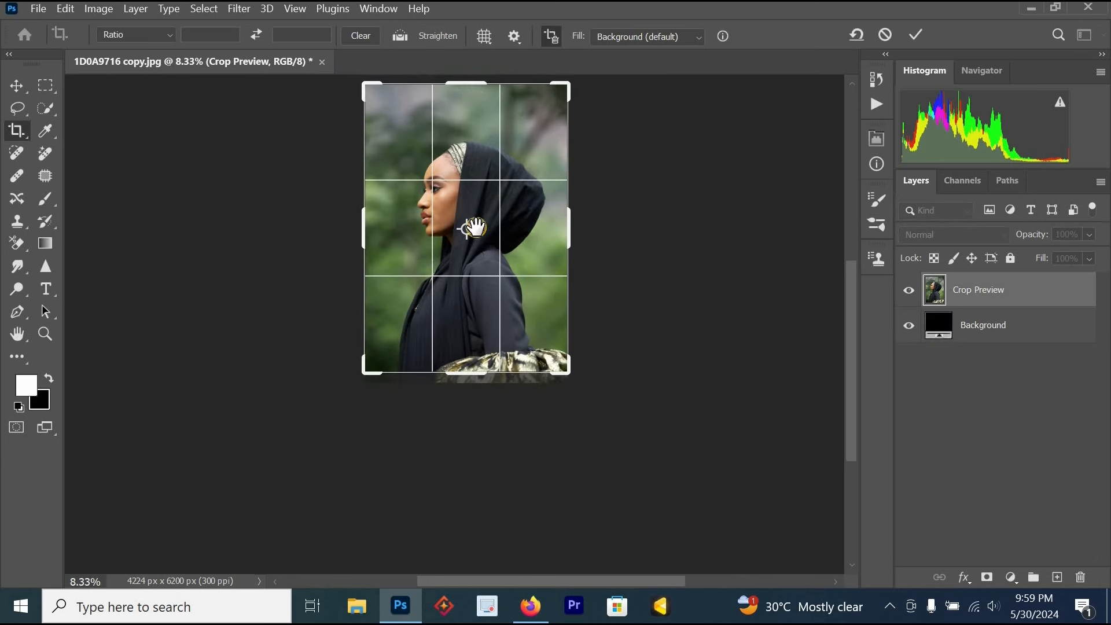
drag(445, 152, 446, 172)
click(48, 179)
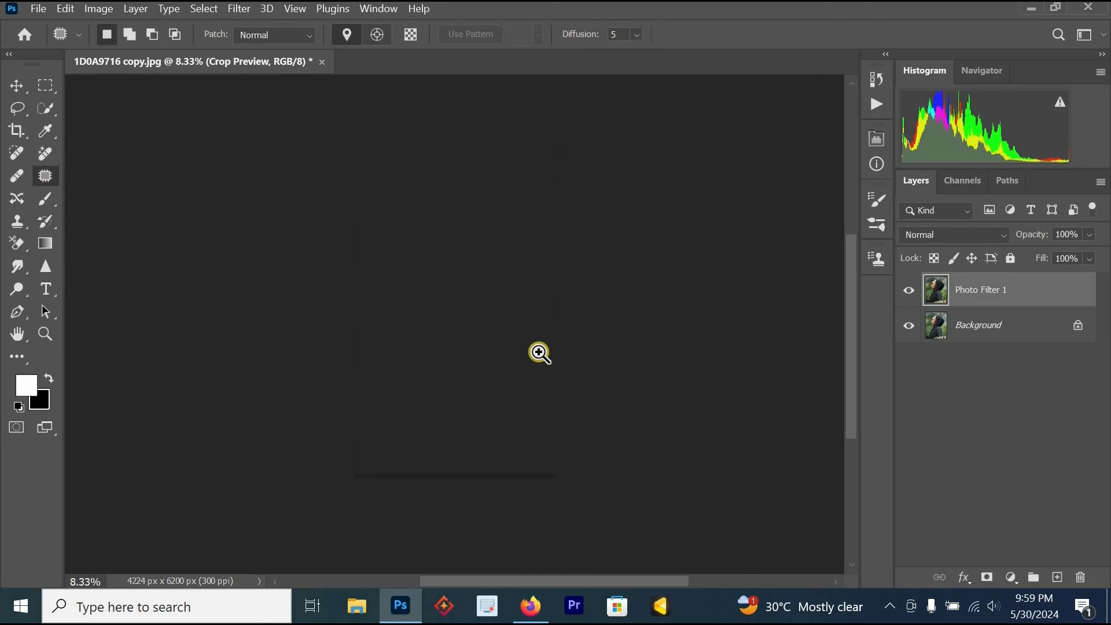
- Compare the cropped portrait with and without the merged layer, and inspect the face and the full frame
ctrl+click(487, 316)
ctrl+click(487, 317)
drag(478, 307, 640, 409)
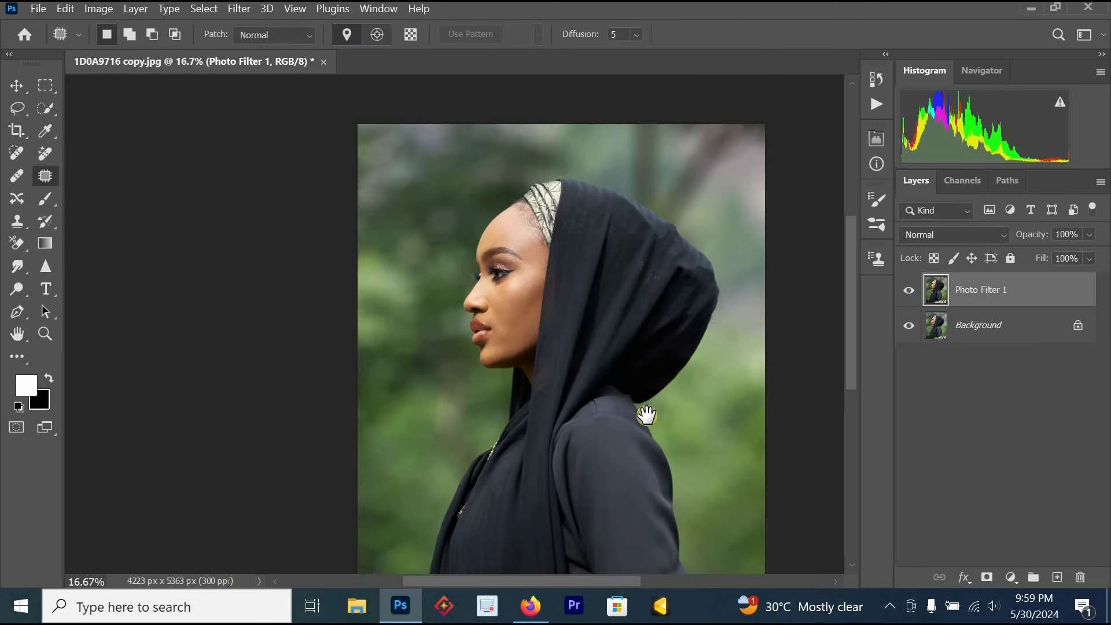
click(907, 292)
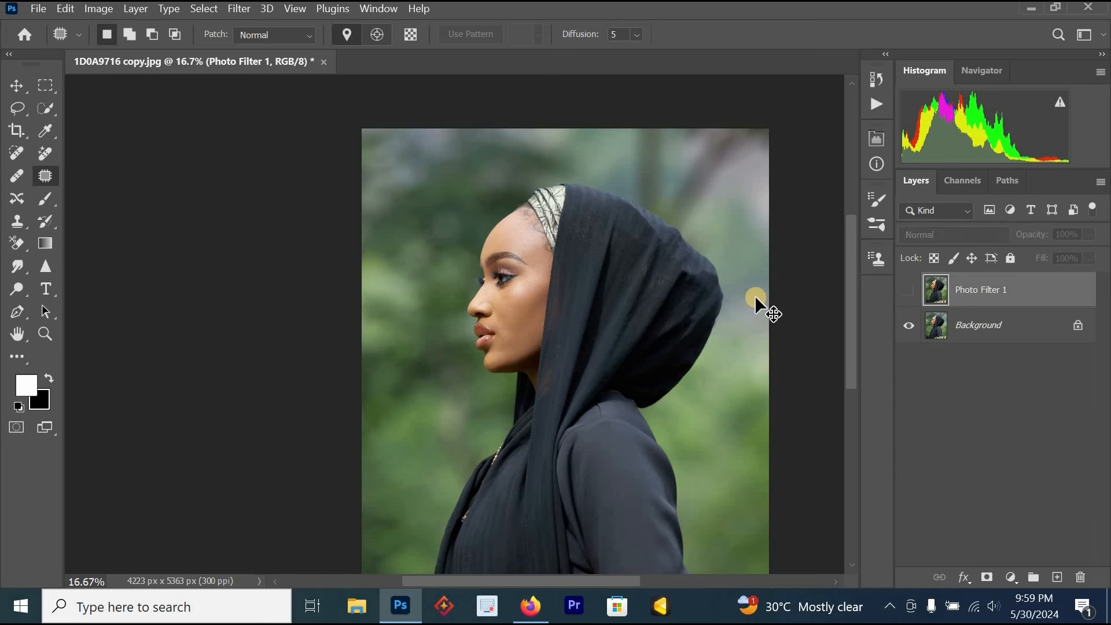
key(ctrl+z)
key(ctrl+z)
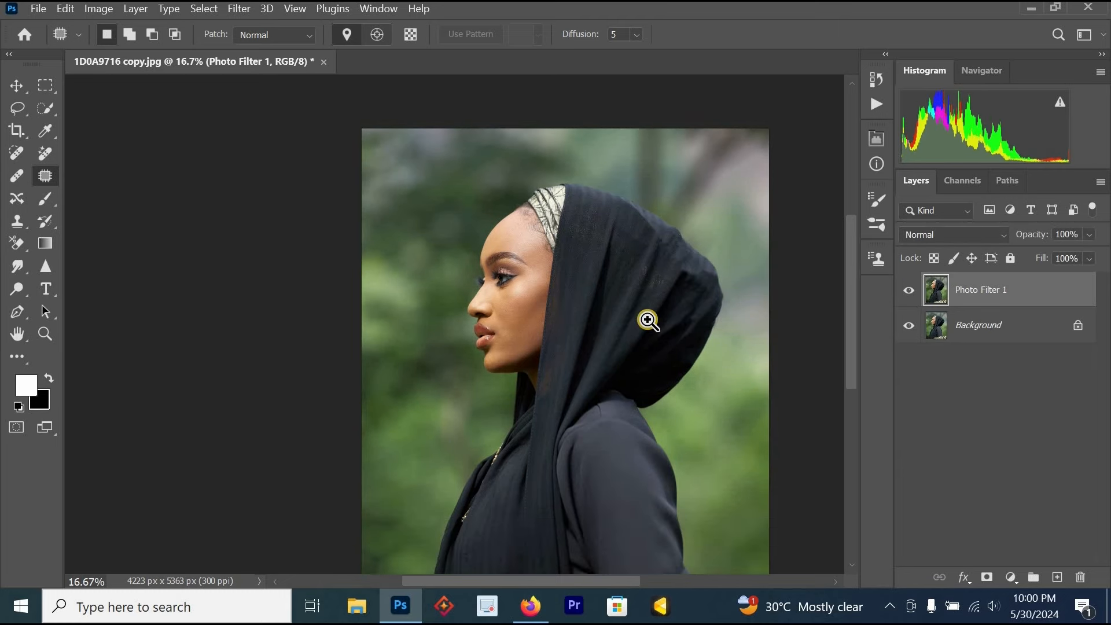
click(642, 323)
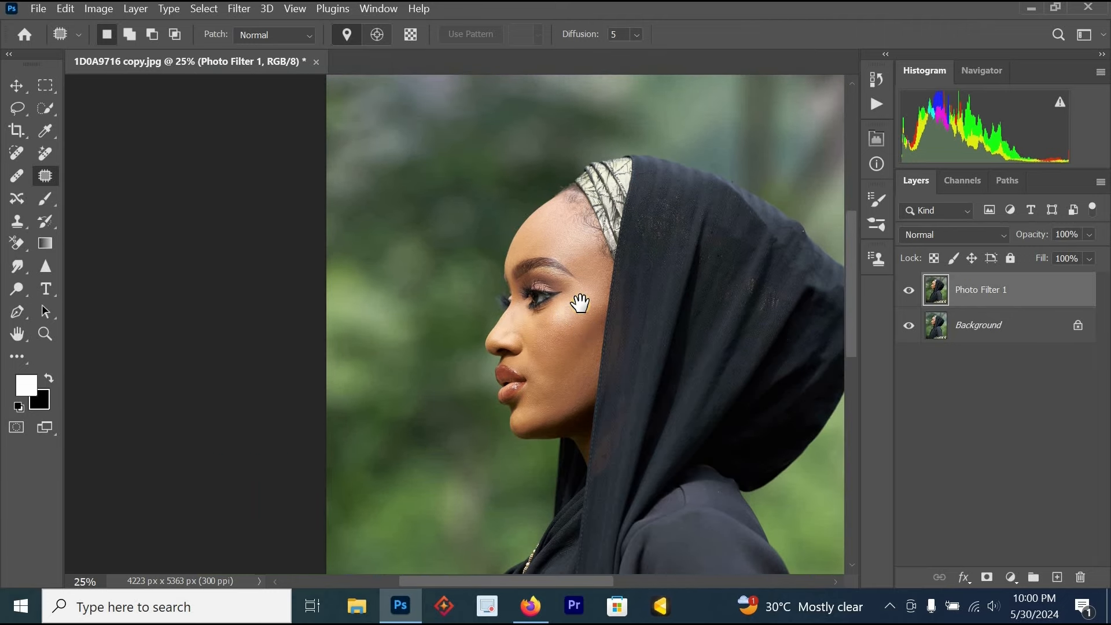
key(alt+space)
alt+click(584, 305)
alt+click(575, 346)
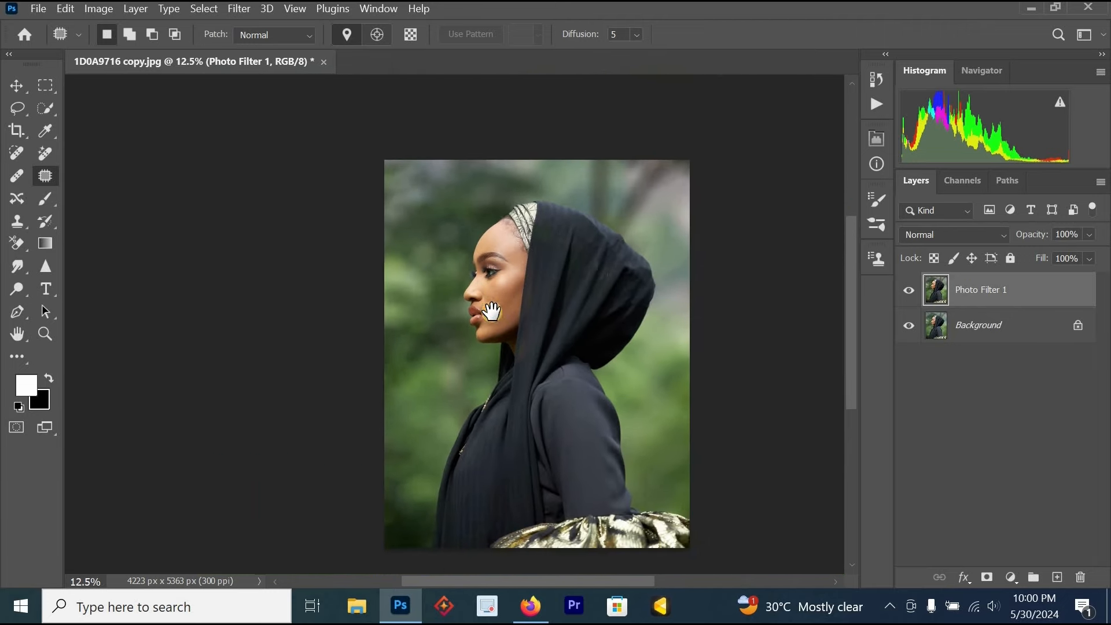
ctrl+click(566, 317)
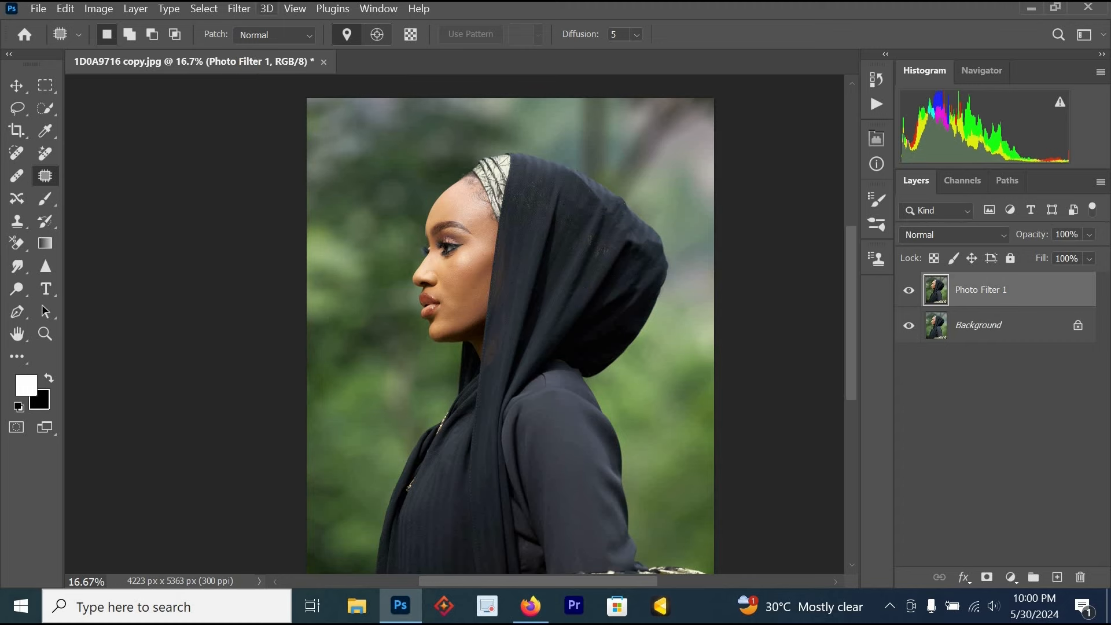
- Start the Camera Raw Filter on the merged layer and set Exposure to -0.10 and Contrast to +13
click(239, 8)
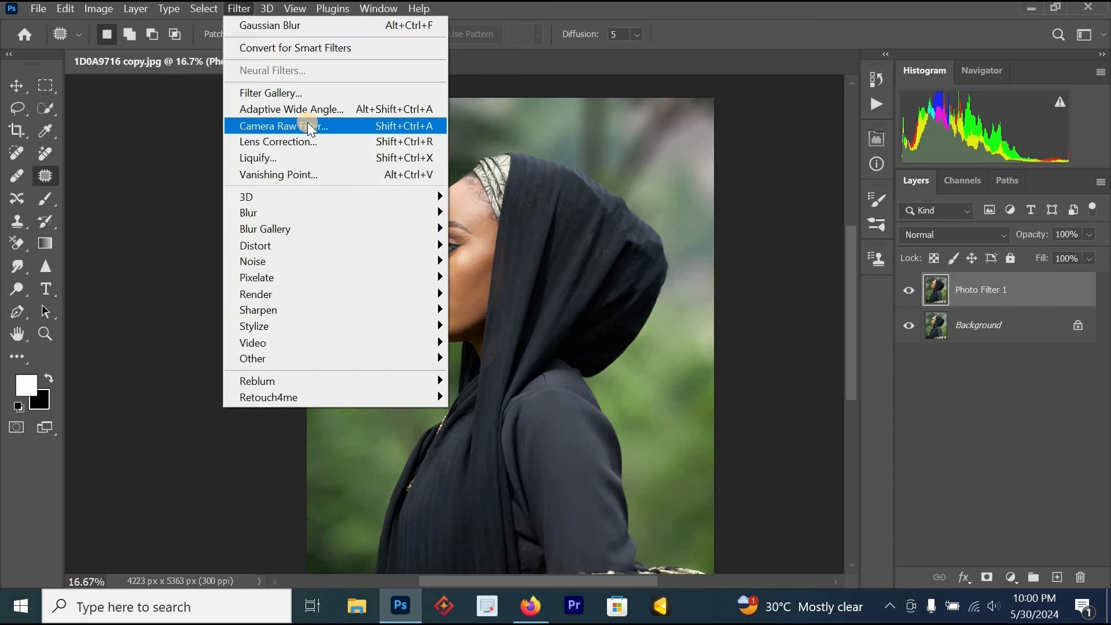
click(506, 78)
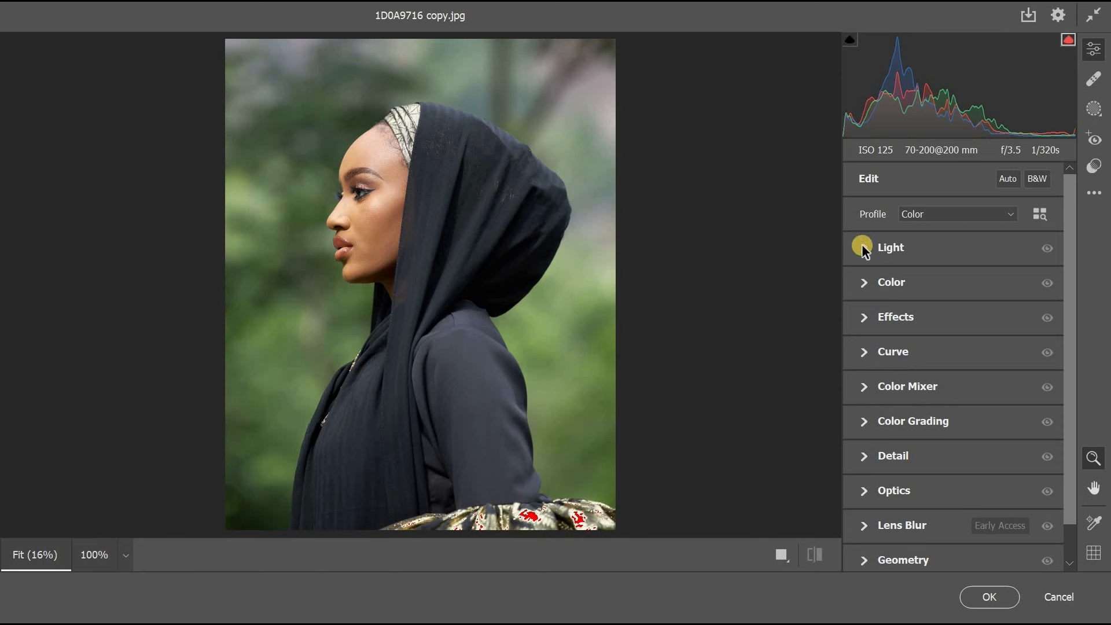
click(915, 247)
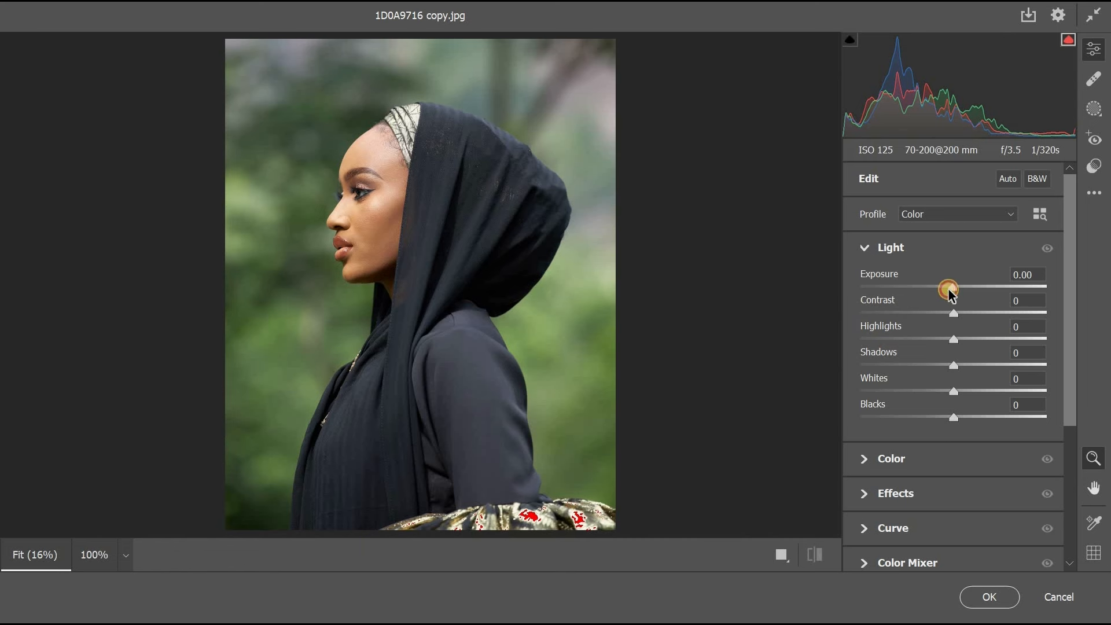
drag(948, 290, 946, 291)
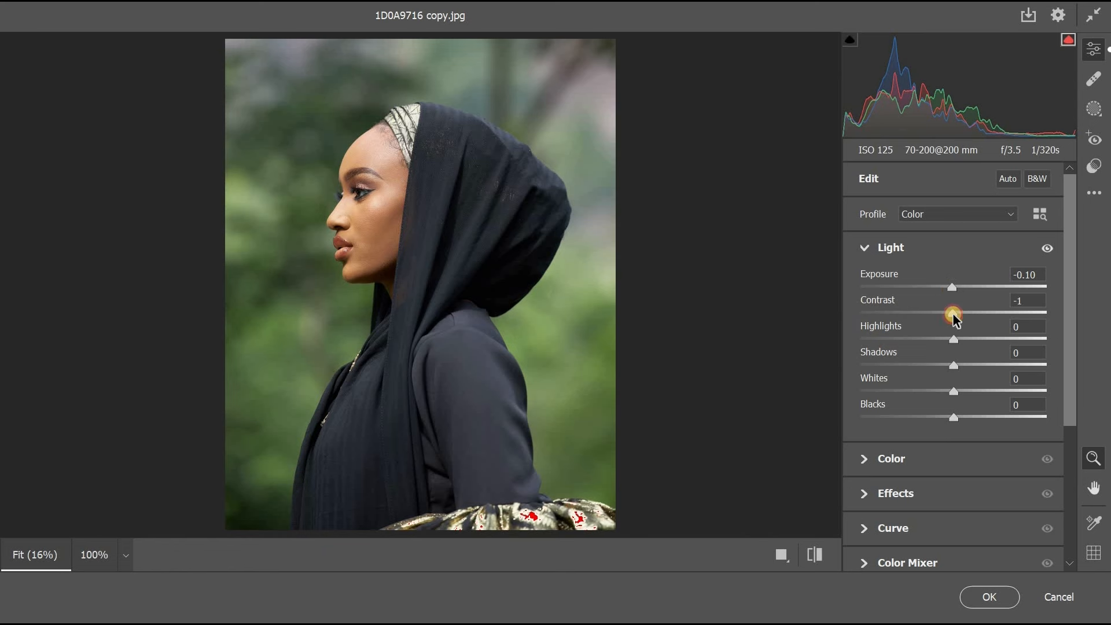
drag(953, 316, 968, 318)
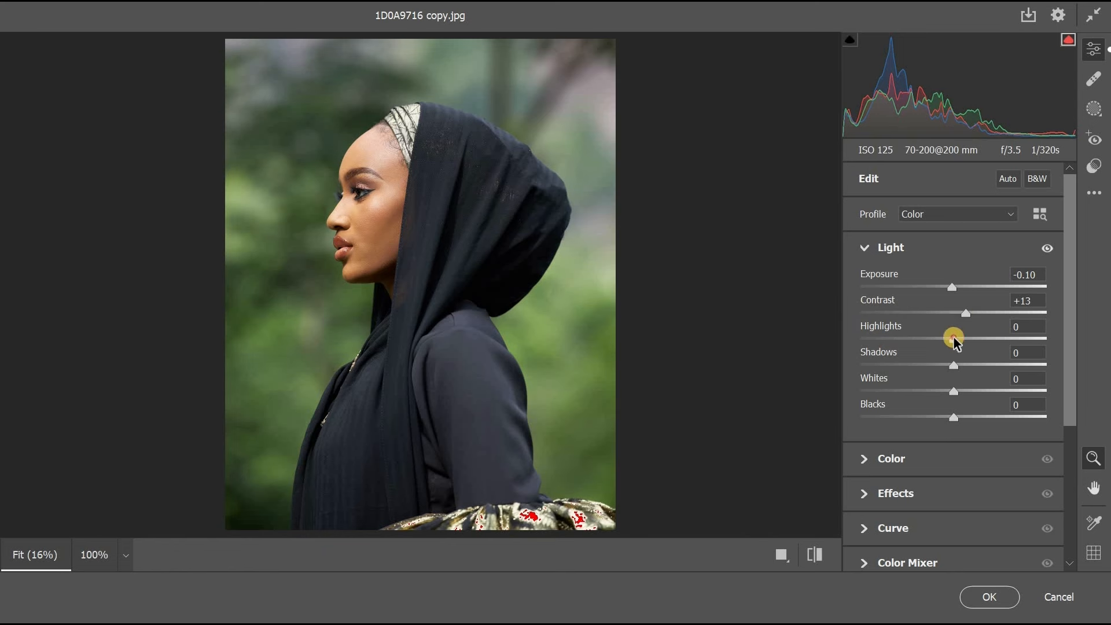
- Set the Light values to Highlights -8, Shadows +9, Whites -14 and Blacks -7
drag(955, 342, 949, 341)
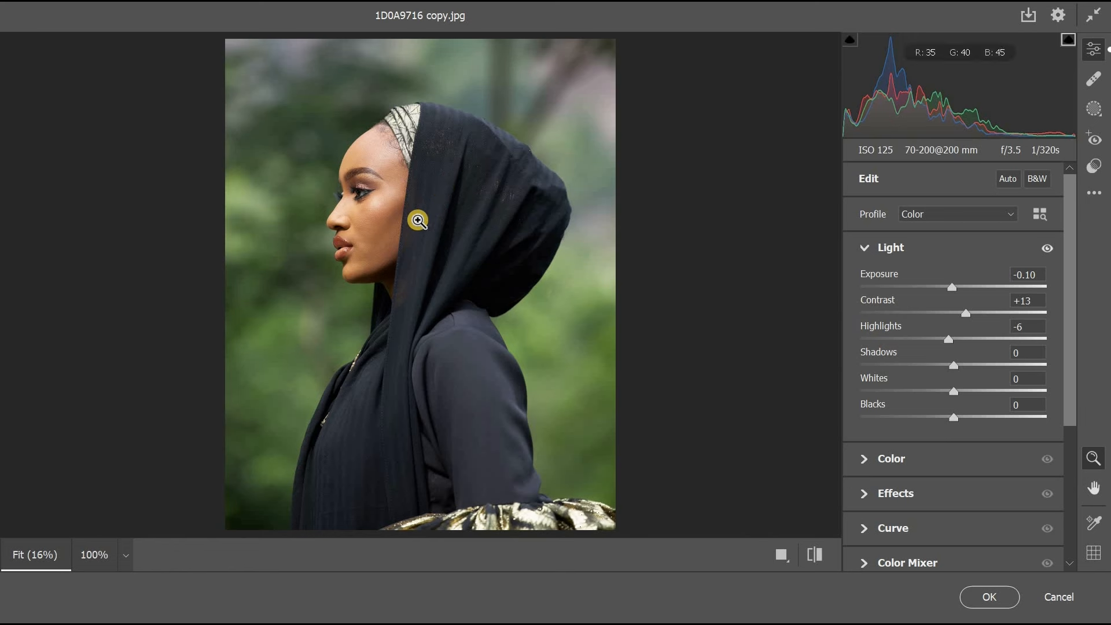
drag(944, 340, 941, 343)
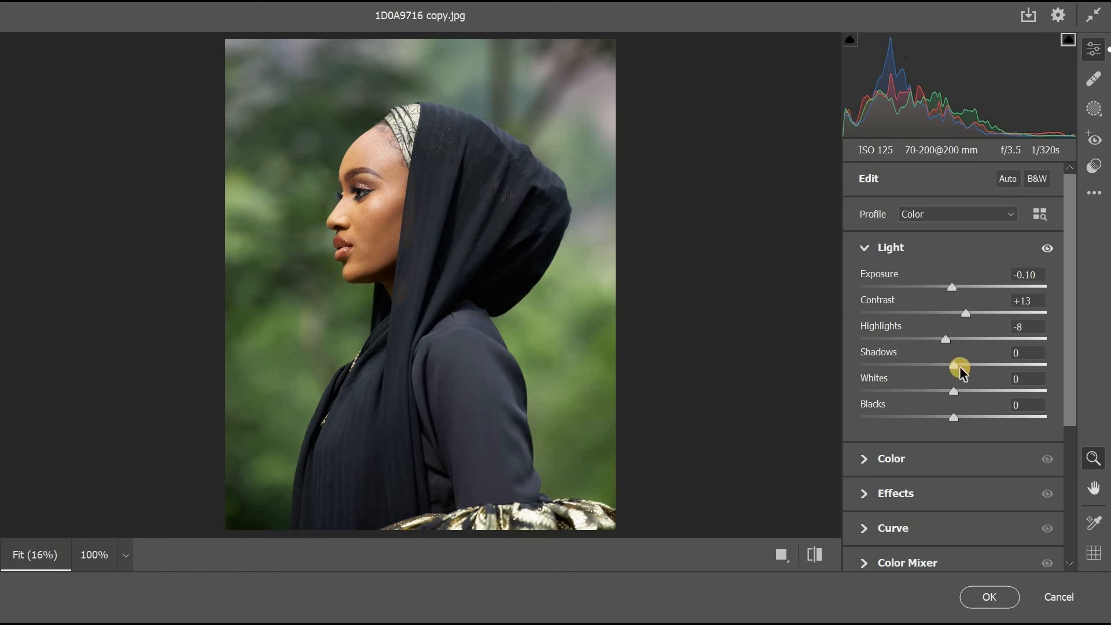
drag(960, 368, 962, 368)
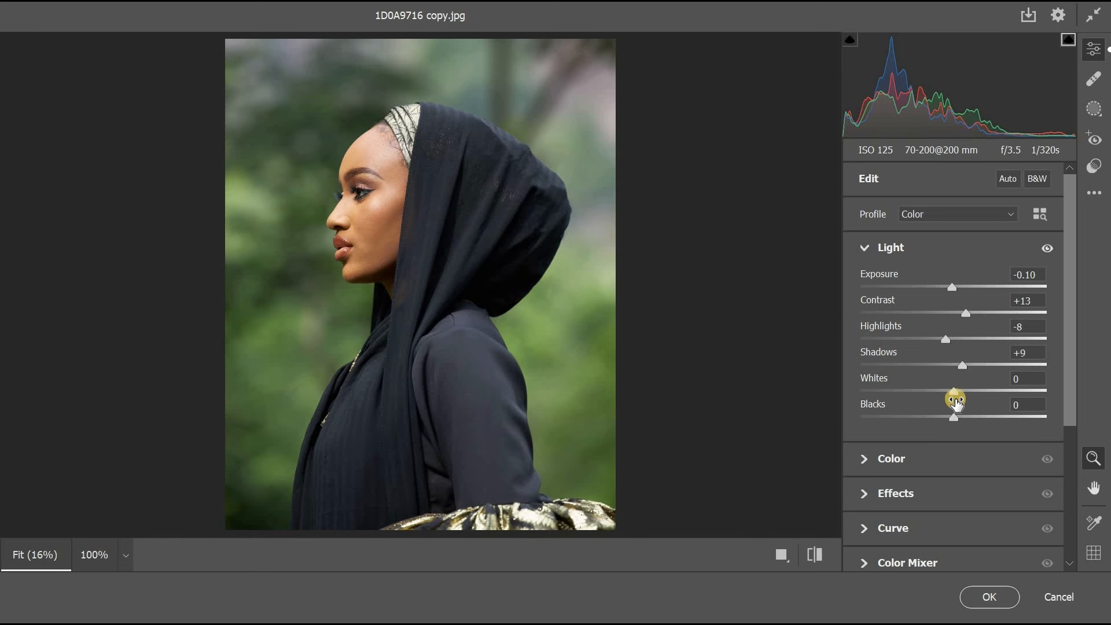
drag(954, 391, 939, 395)
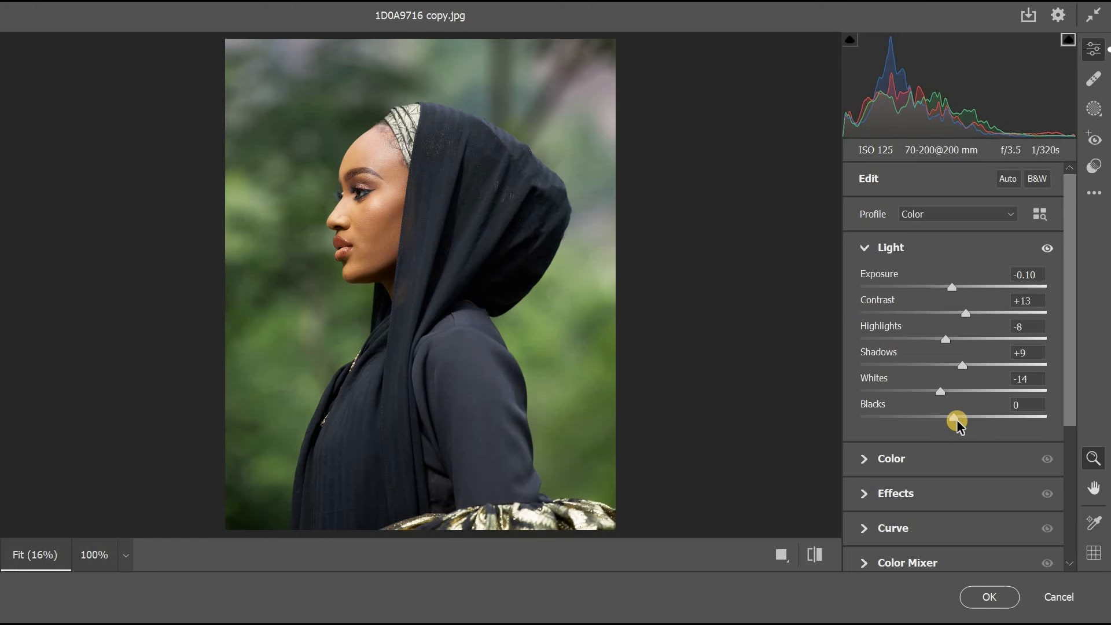
mouse_move(957, 424)
mouse_down()
mouse_move(925, 426)
mouse_move(953, 427)
mouse_up()
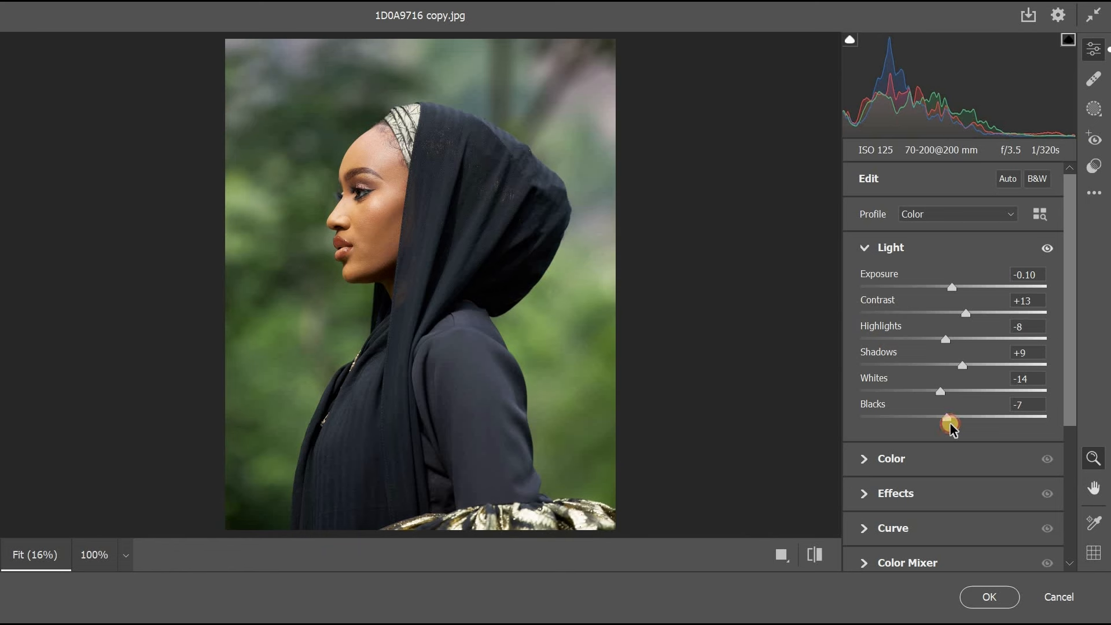
- Adjust the white balance in the Color settings to Temperature -4 and Tint +5
click(867, 251)
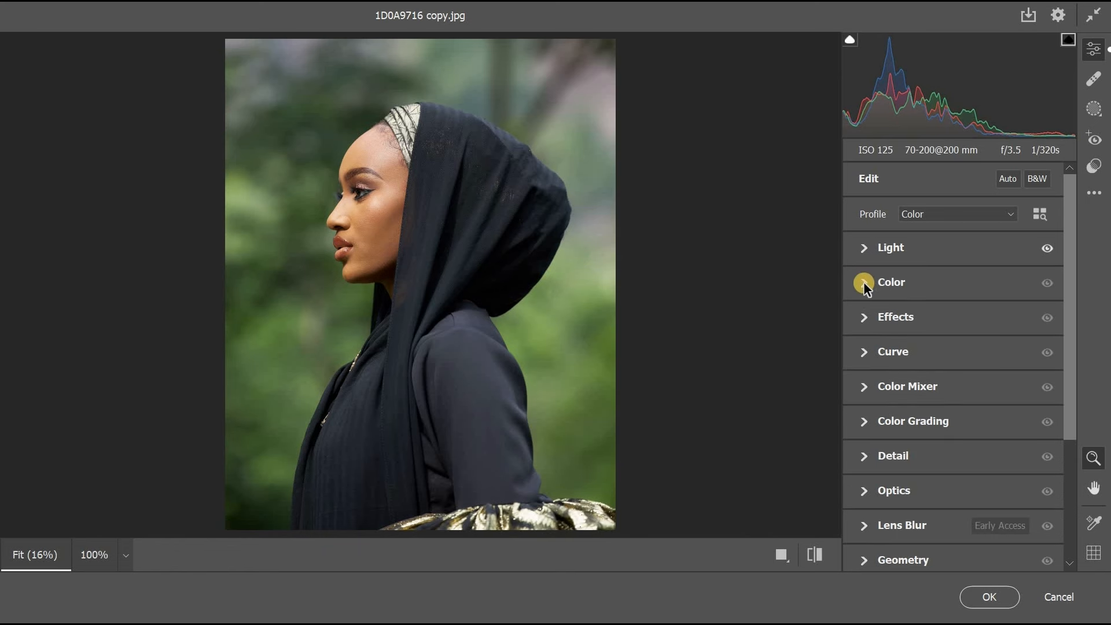
click(863, 281)
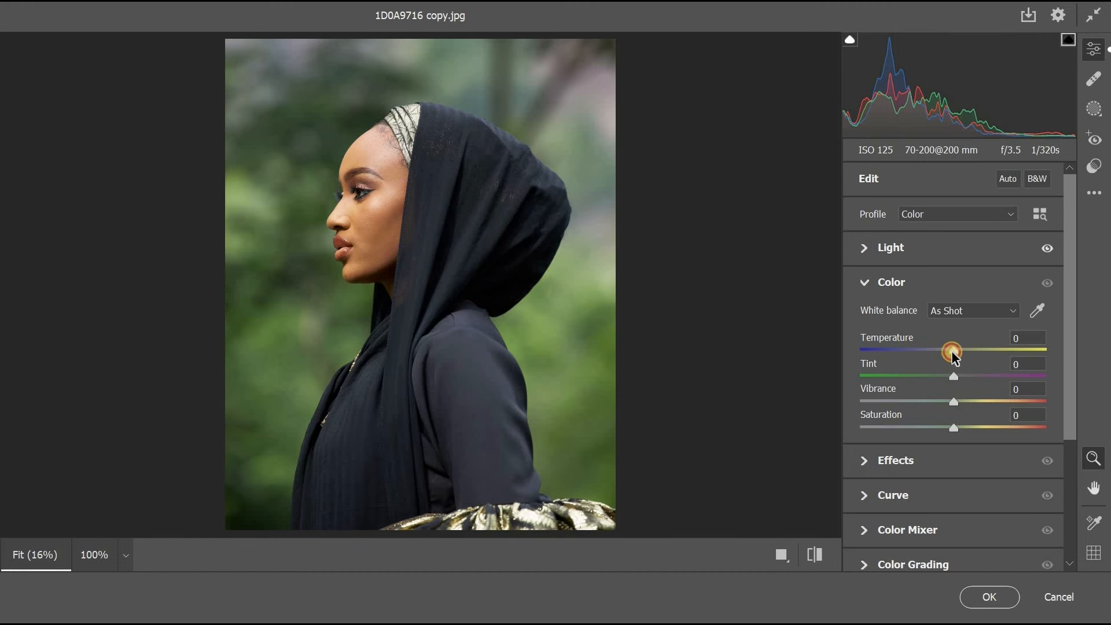
drag(952, 354, 948, 355)
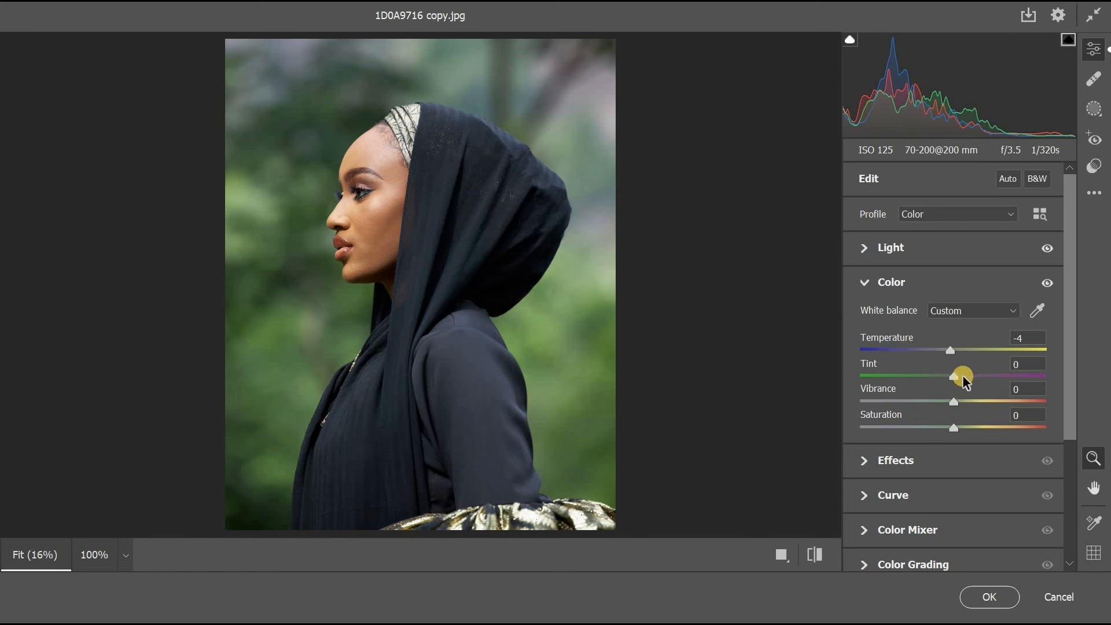
drag(954, 377, 963, 386)
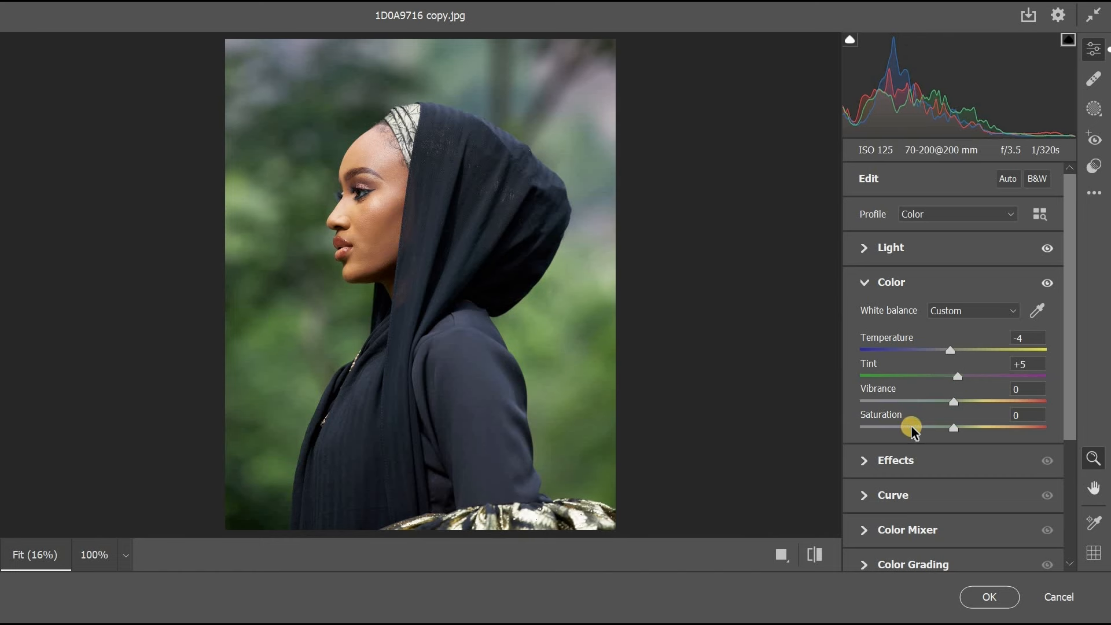
- Set Vibrance to +21, and undo a trial Saturation of +21
mouse_move(970, 411)
mouse_down()
mouse_move(1008, 399)
mouse_move(973, 414)
mouse_up()
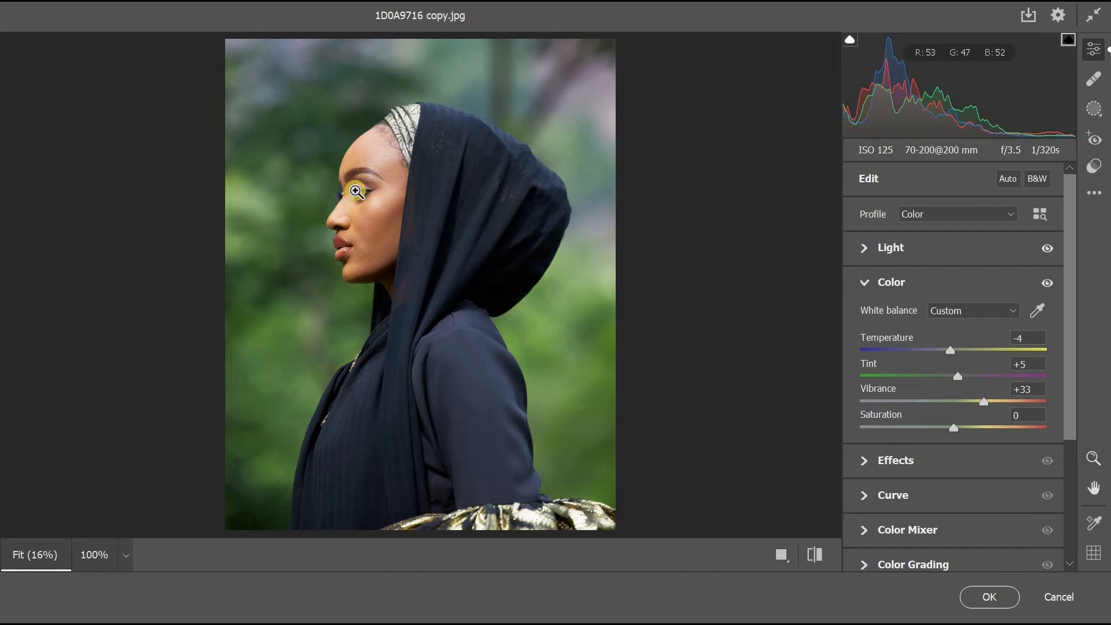
click(373, 211)
alt+click(389, 228)
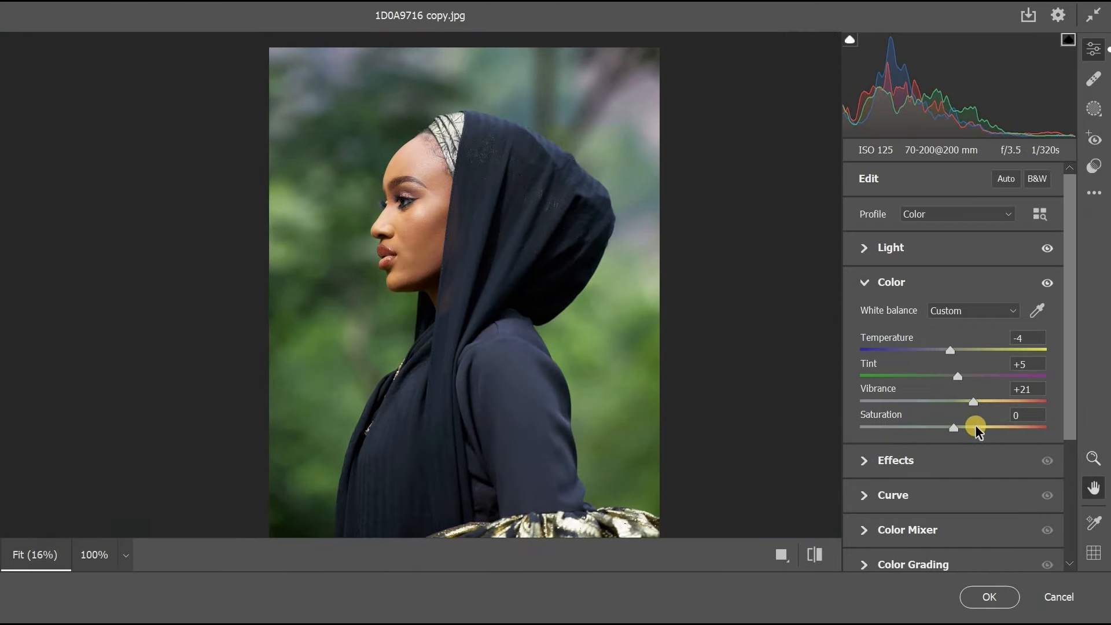
click(975, 427)
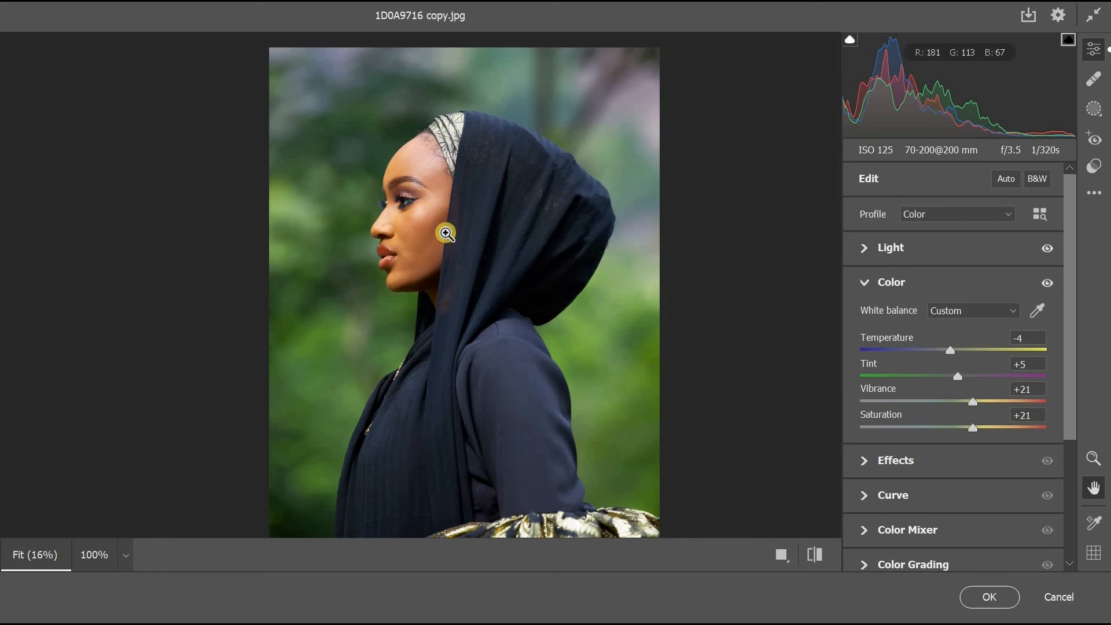
key(ctrl+z)
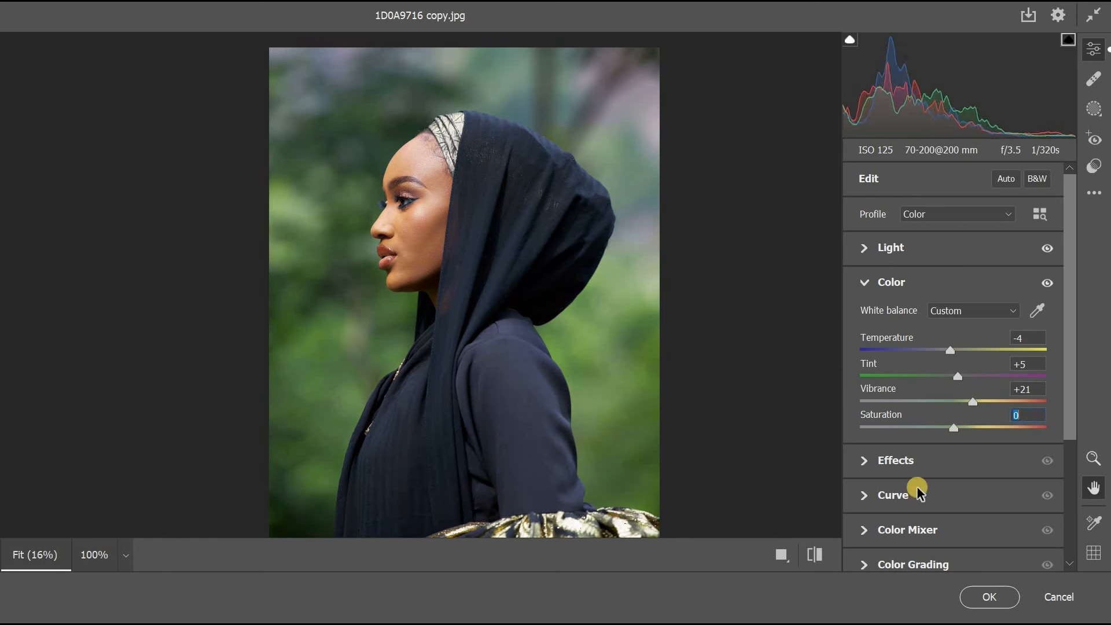
- Set Clarity to +22 in the Effects settings, checking the facial skin at 100% for a stronger trial value
click(868, 284)
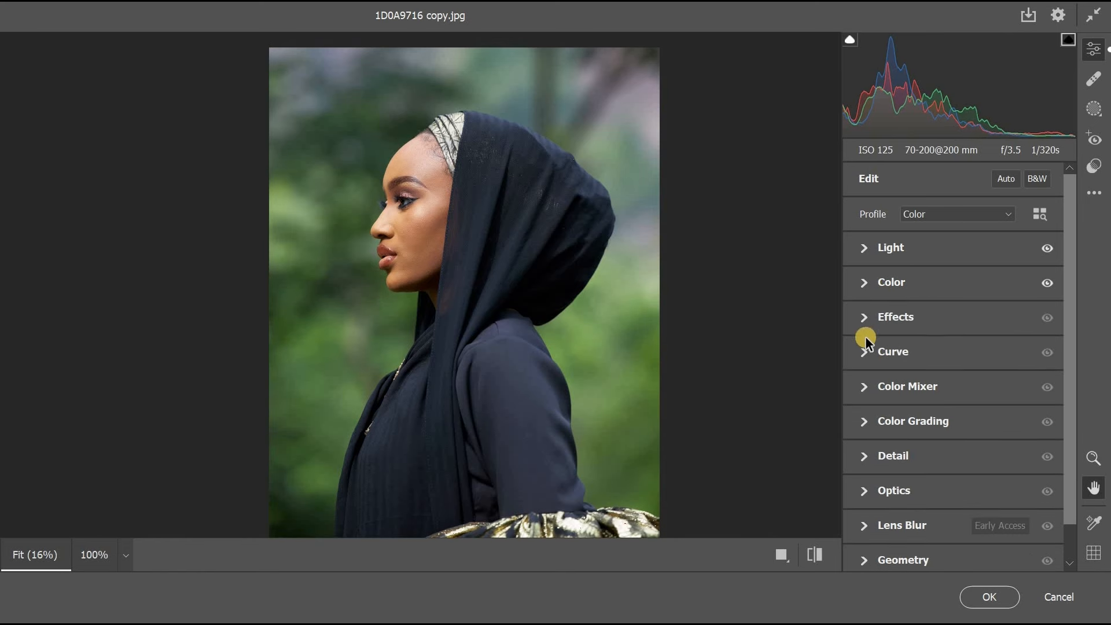
click(863, 318)
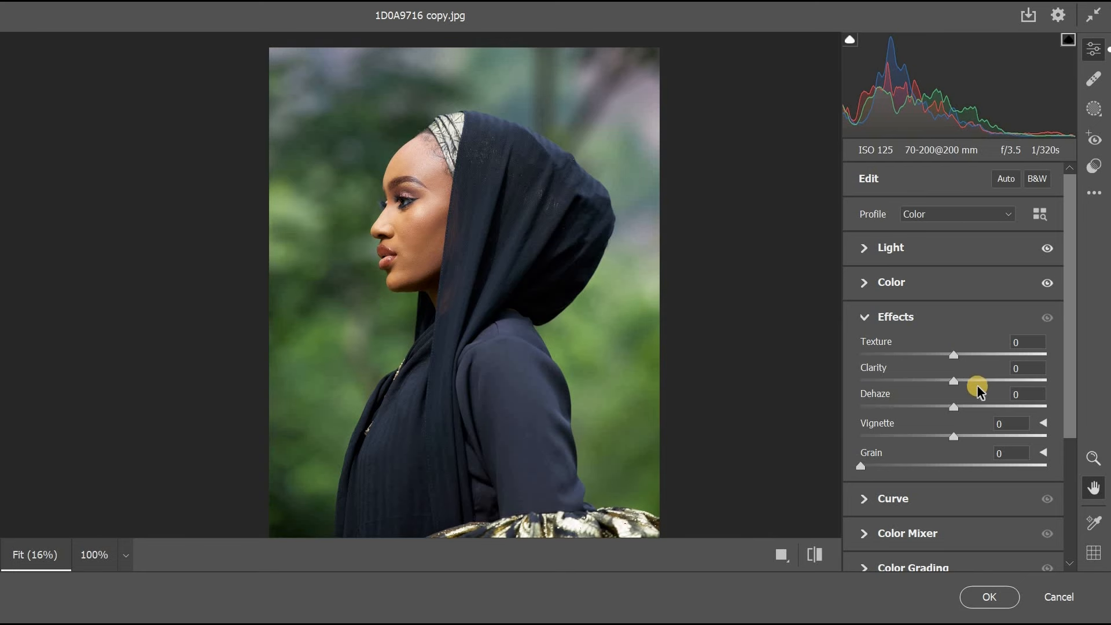
drag(977, 383, 974, 385)
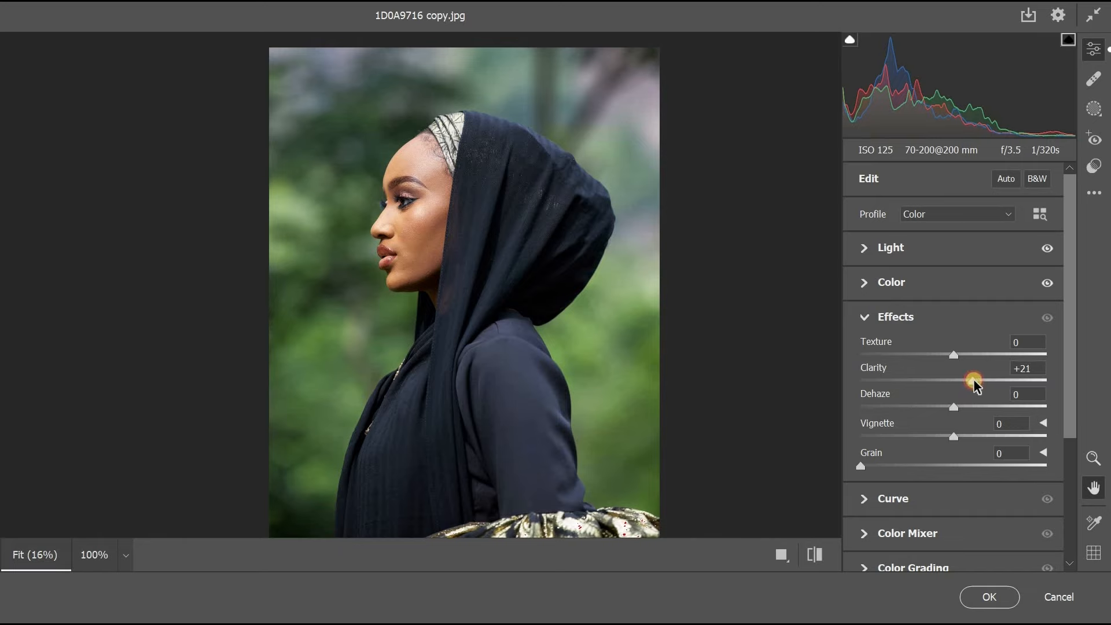
drag(976, 382, 981, 382)
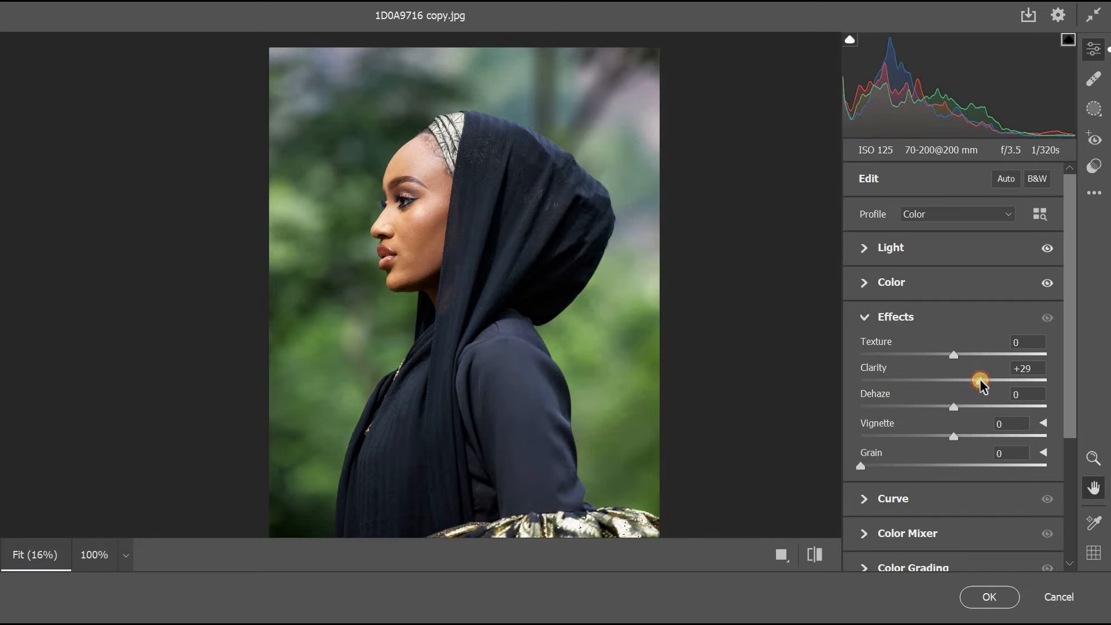
key(z)
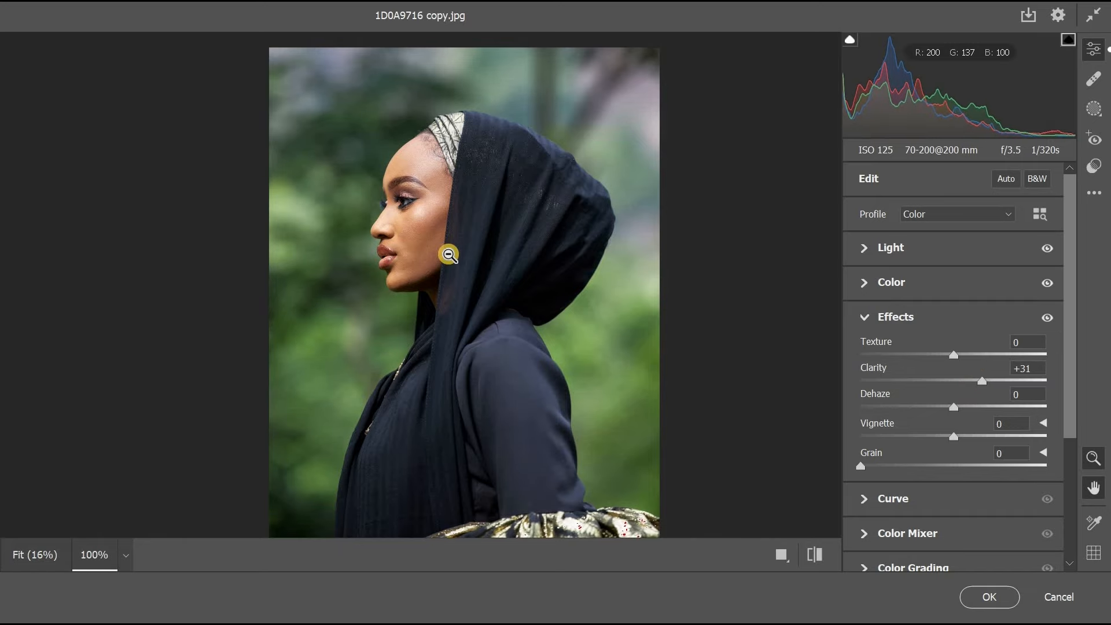
click(449, 254)
key(alt)
key(alt+space)
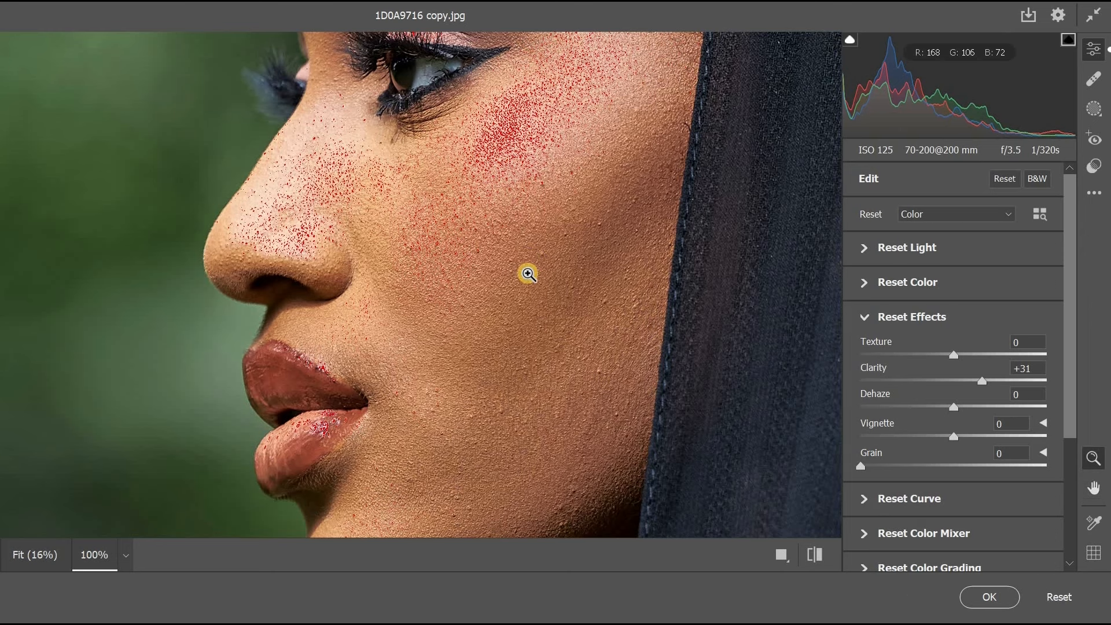
alt+click(520, 354)
drag(391, 211, 469, 265)
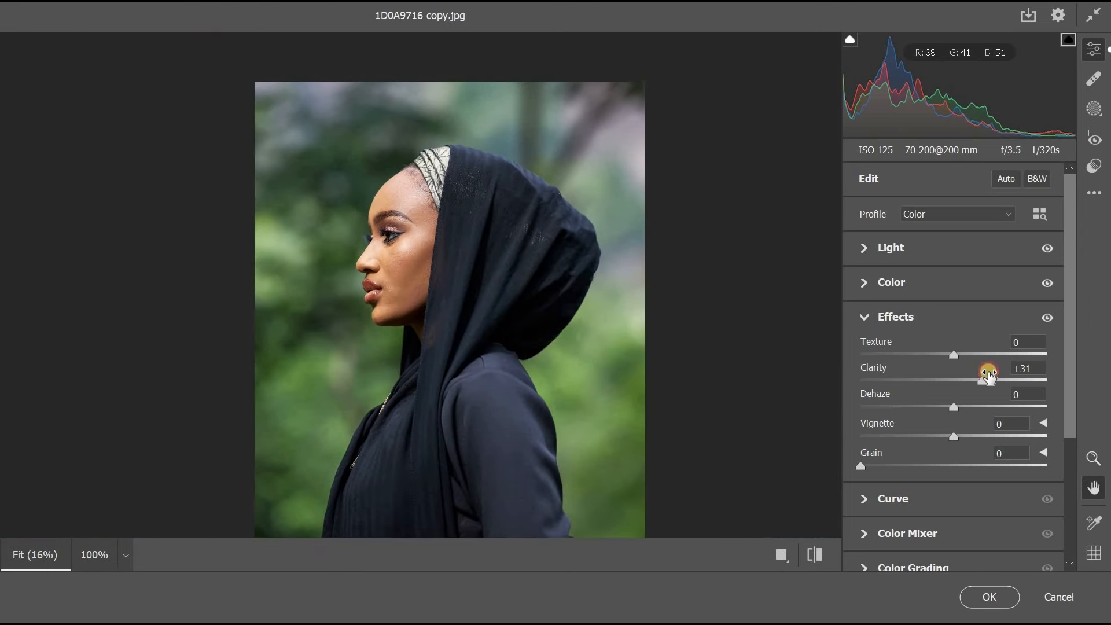
drag(976, 384, 975, 384)
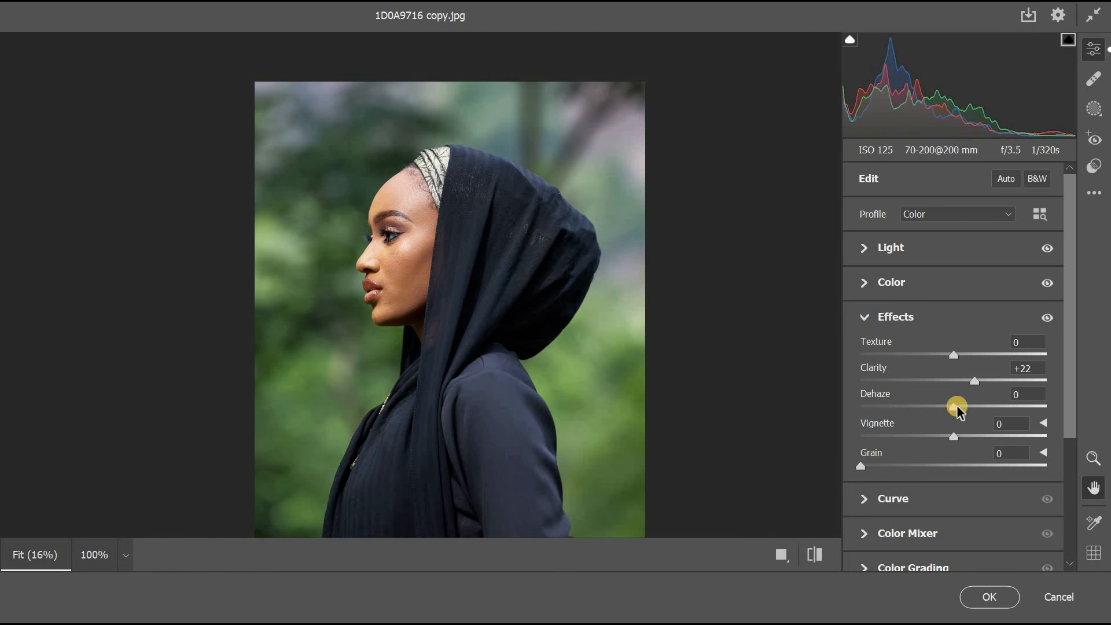
- Set Dehaze to +8 and Vignette to -16, and check the facial skin at 100%
drag(958, 407, 961, 406)
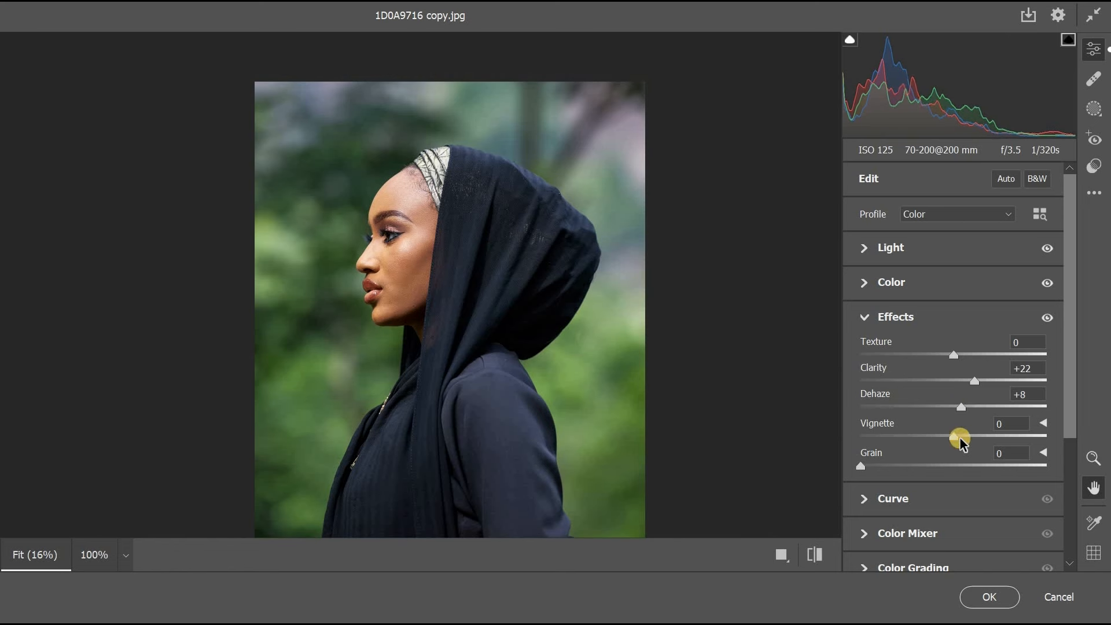
drag(960, 440, 938, 444)
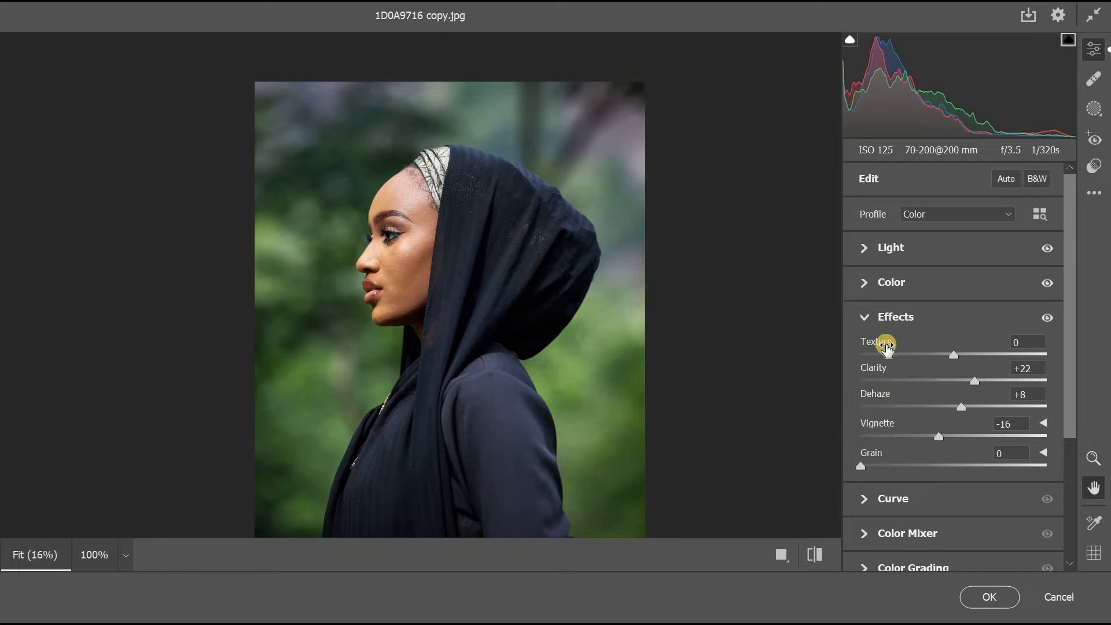
key(z)
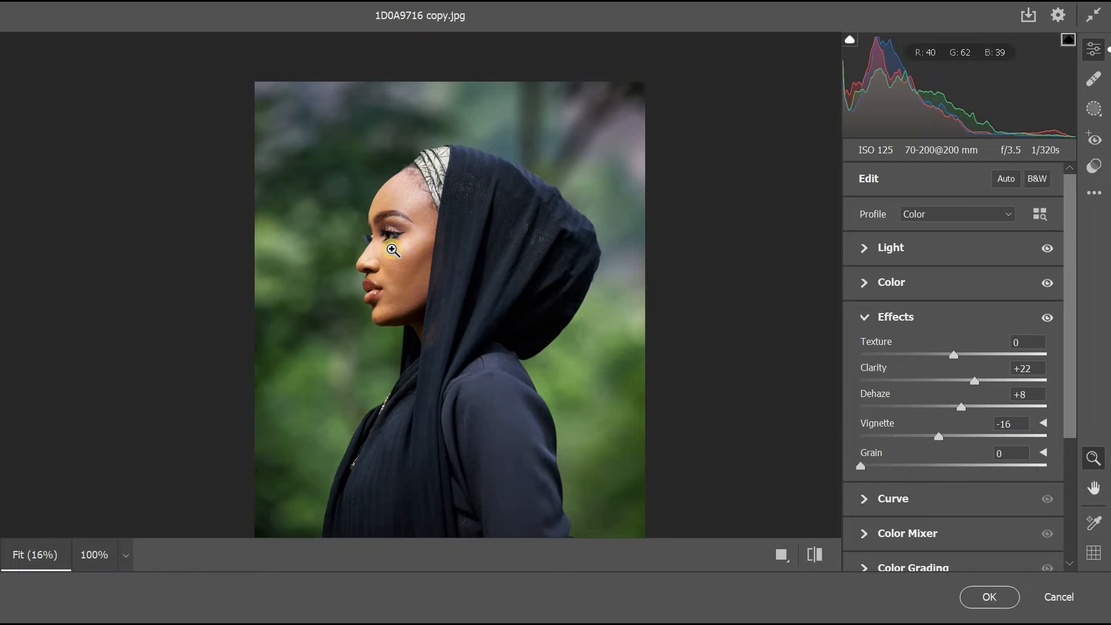
click(427, 255)
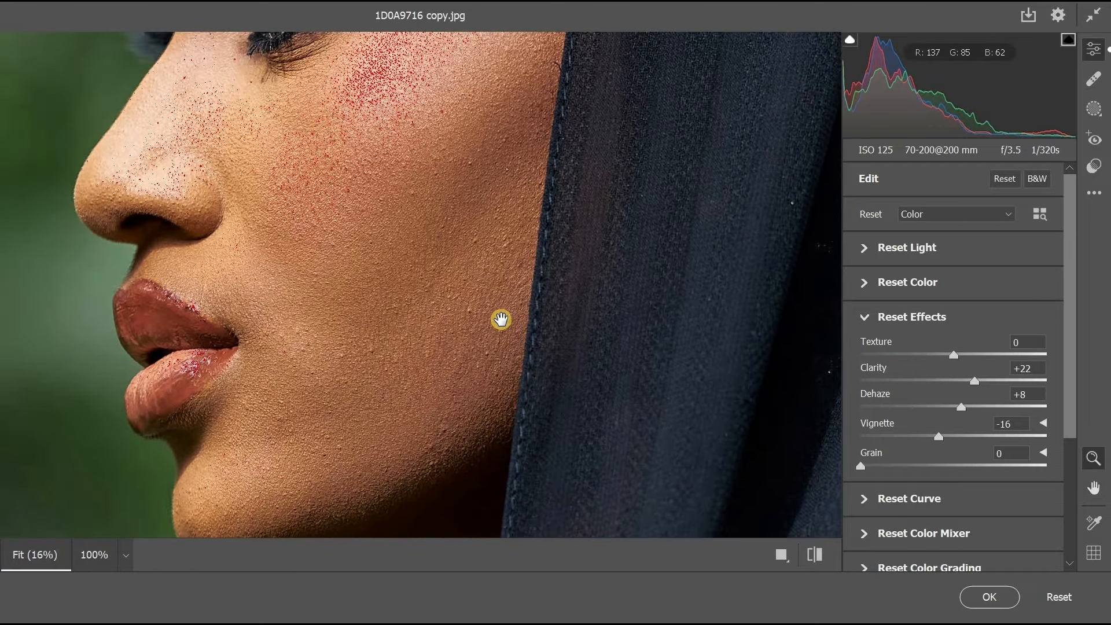
alt+click(501, 318)
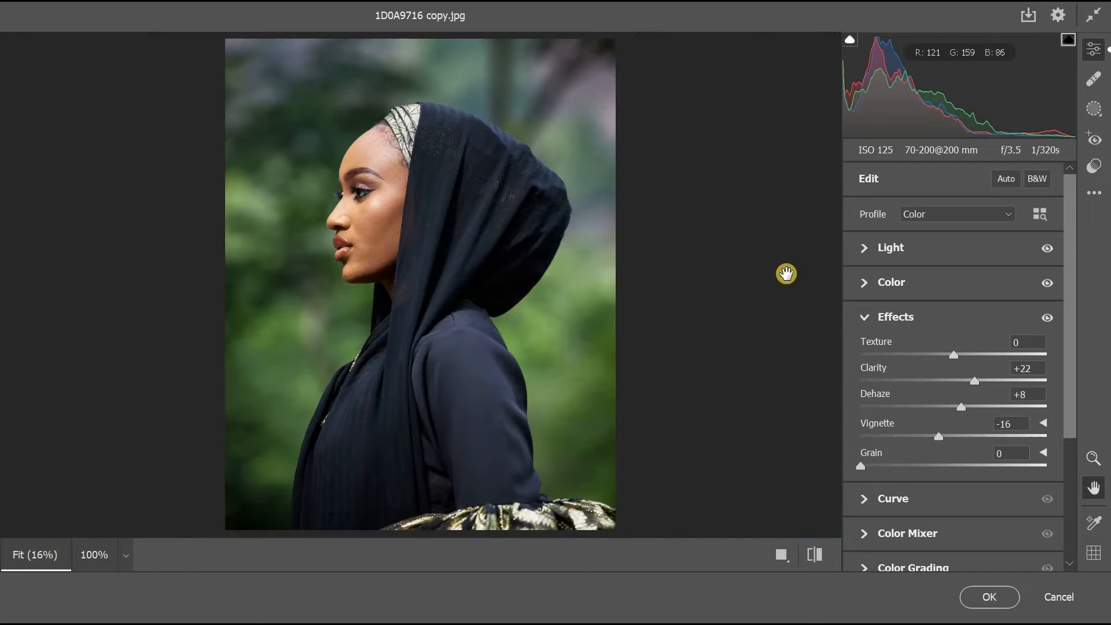
- Open the Color Mixer's HSL Luminance settings and examine the skin tones of the face at 100%
click(870, 324)
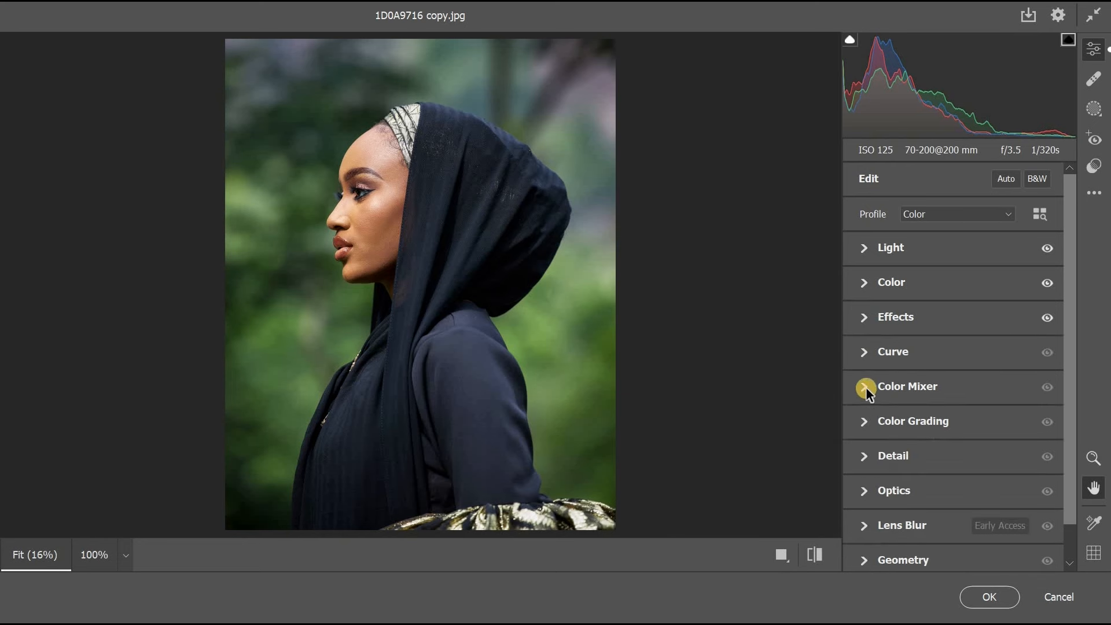
click(865, 387)
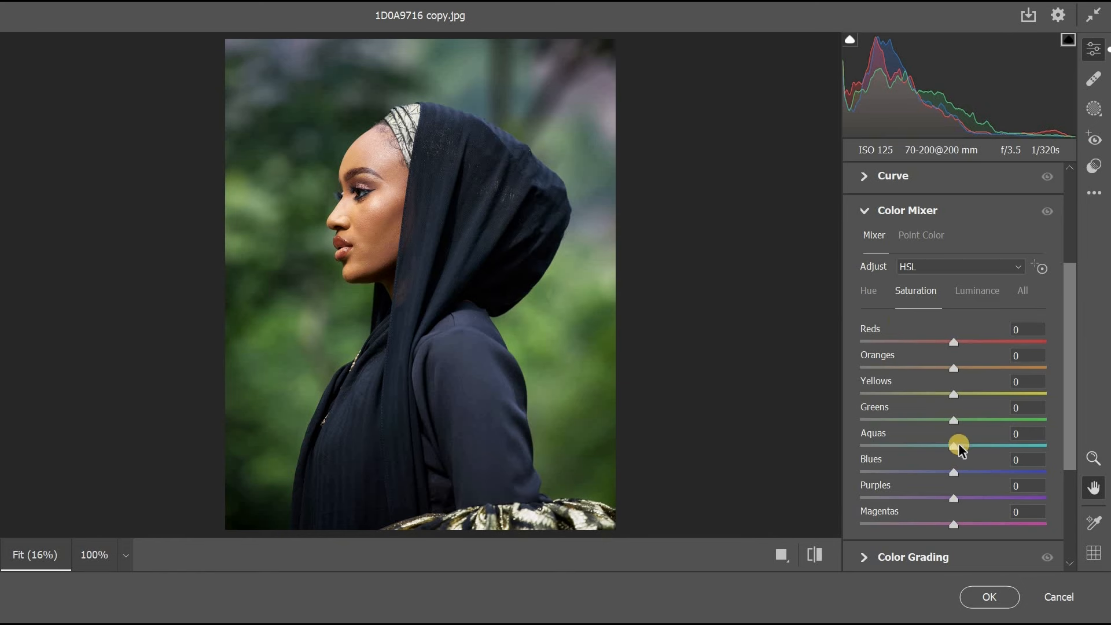
click(960, 291)
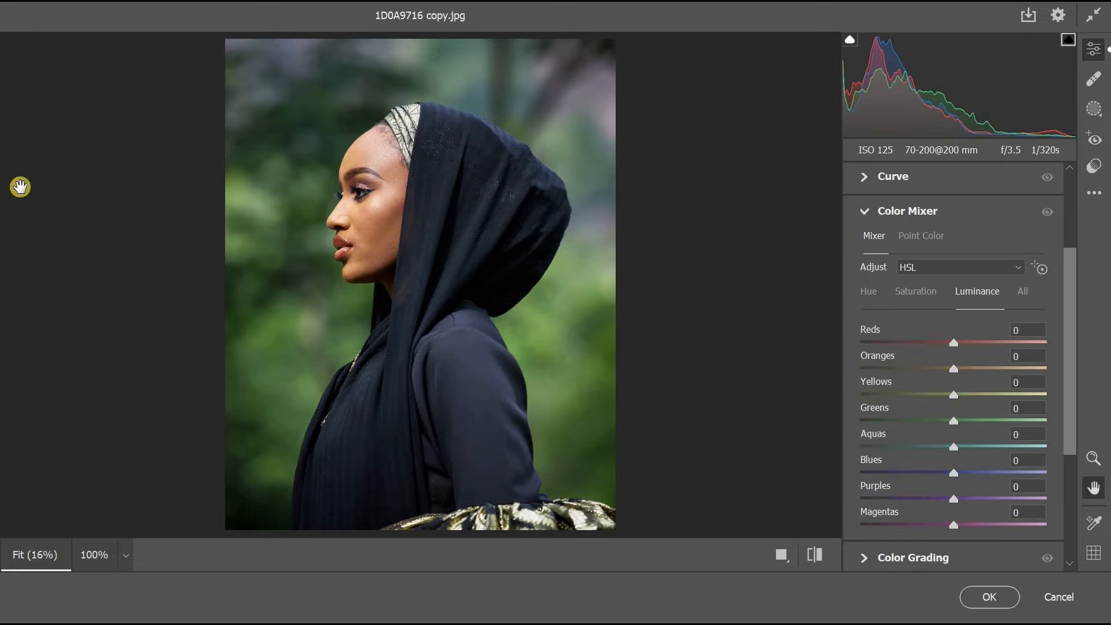
key(z)
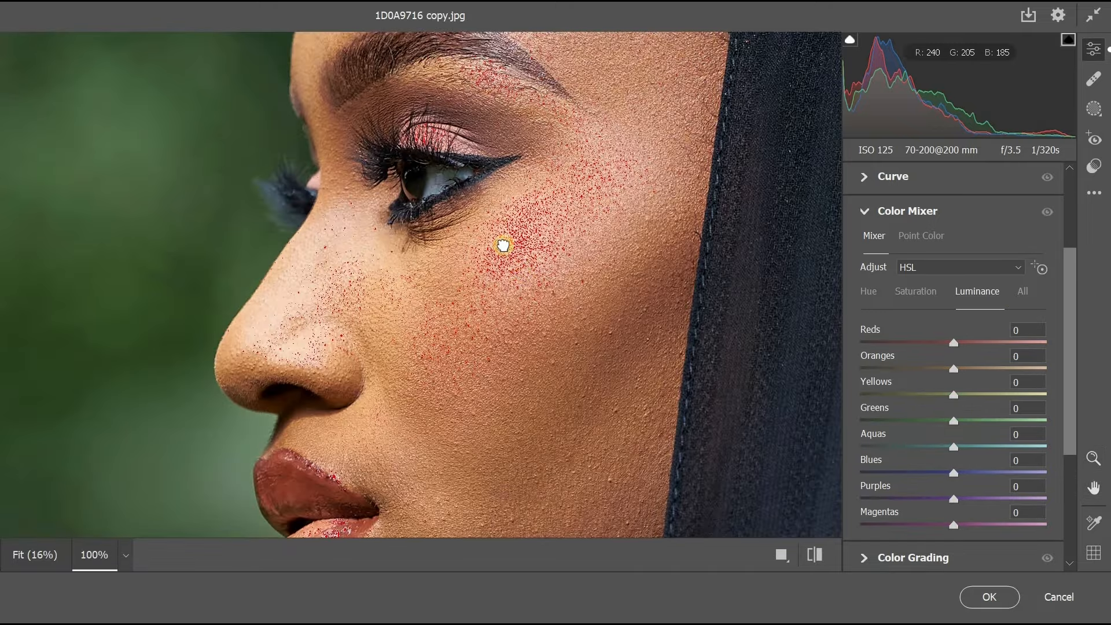
drag(549, 315, 501, 206)
alt+click(468, 259)
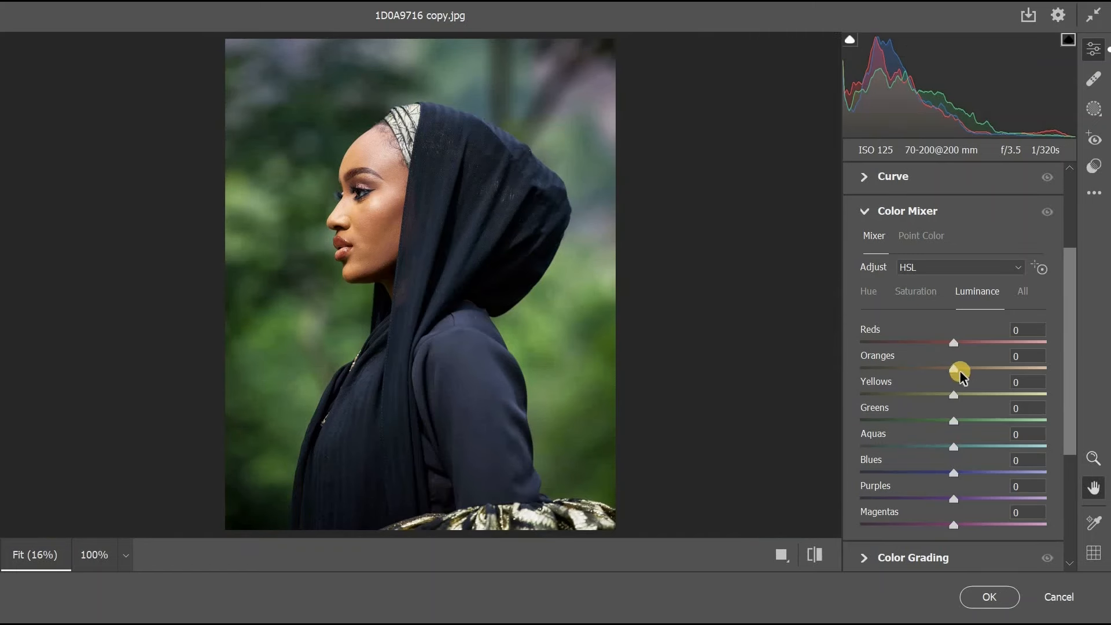
- Darken the skin tones by setting the Oranges luminance to -13, comparing trial values on the face at 100%
drag(952, 368, 928, 371)
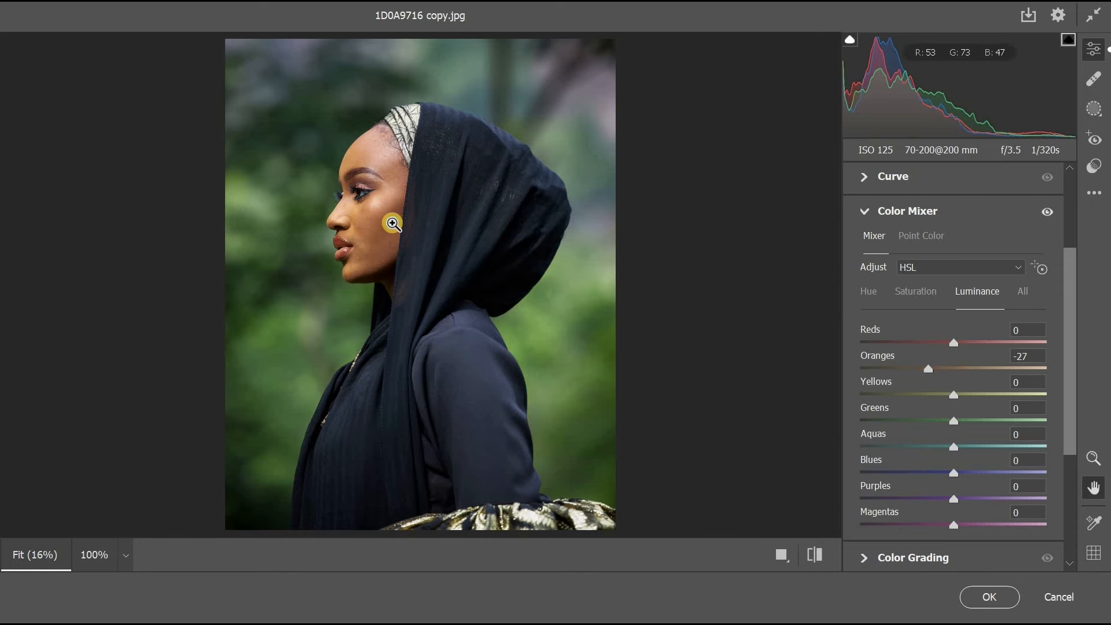
key(z)
click(389, 223)
key(alt)
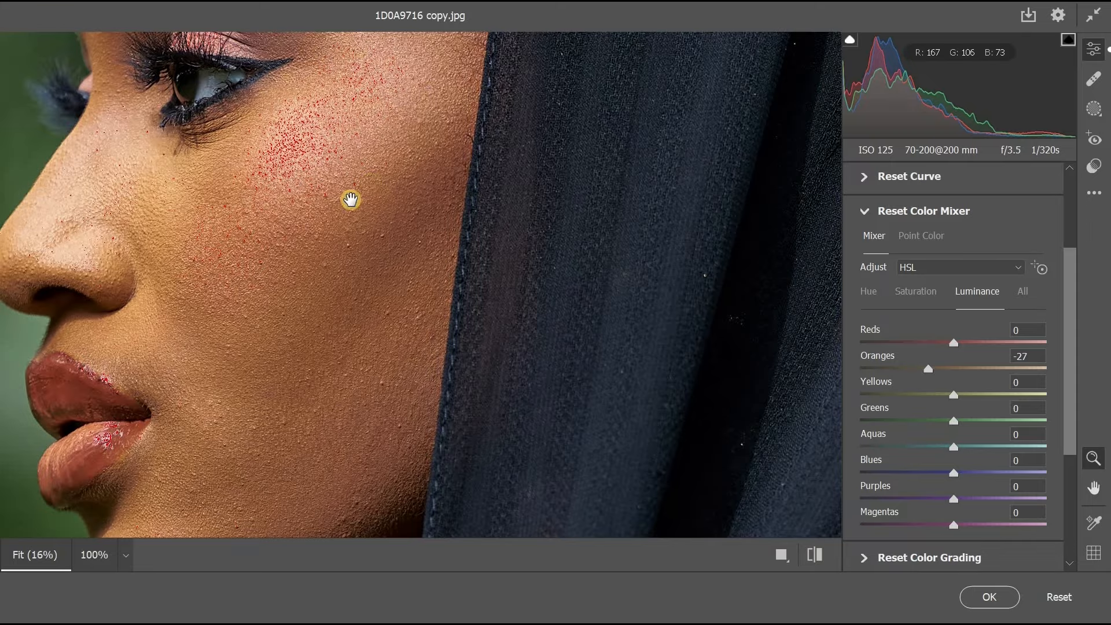
alt+click(351, 199)
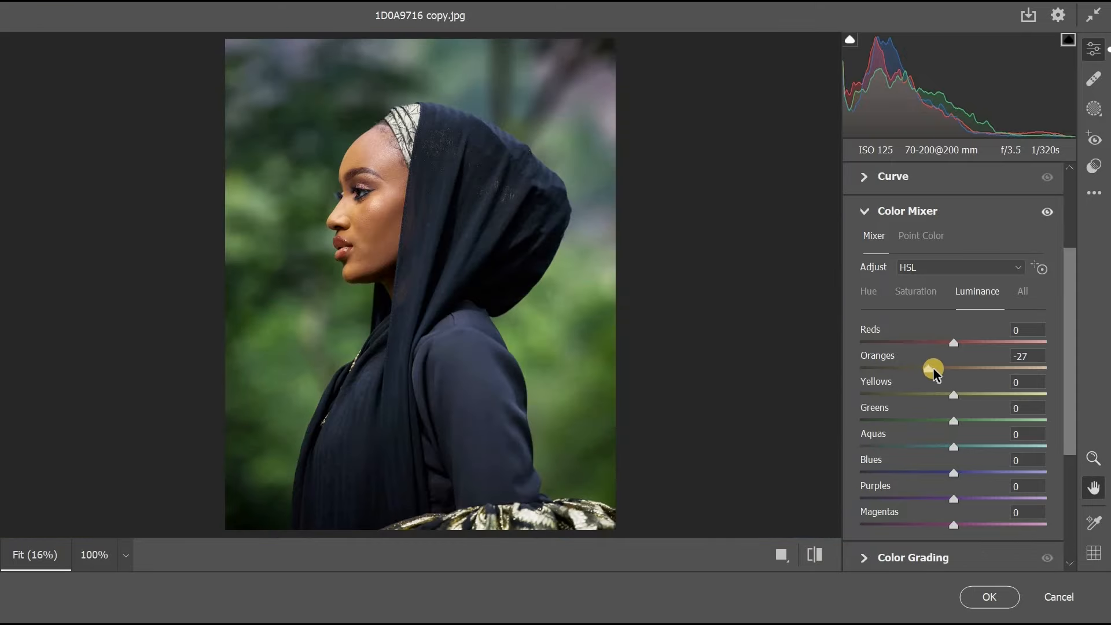
drag(937, 370, 938, 370)
key(z)
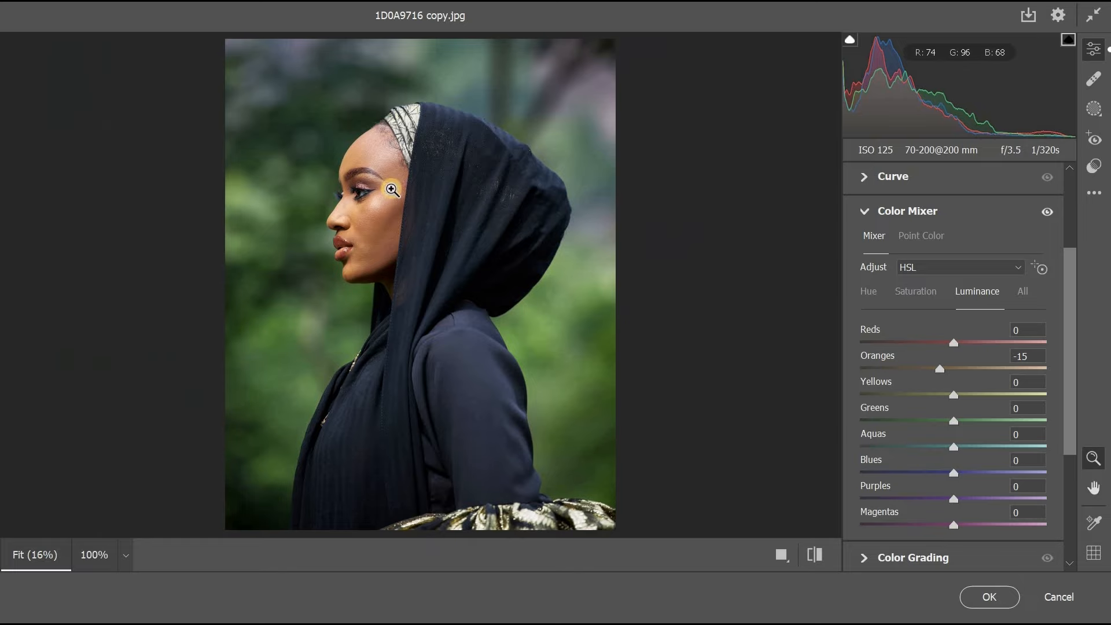
click(392, 189)
alt+click(597, 290)
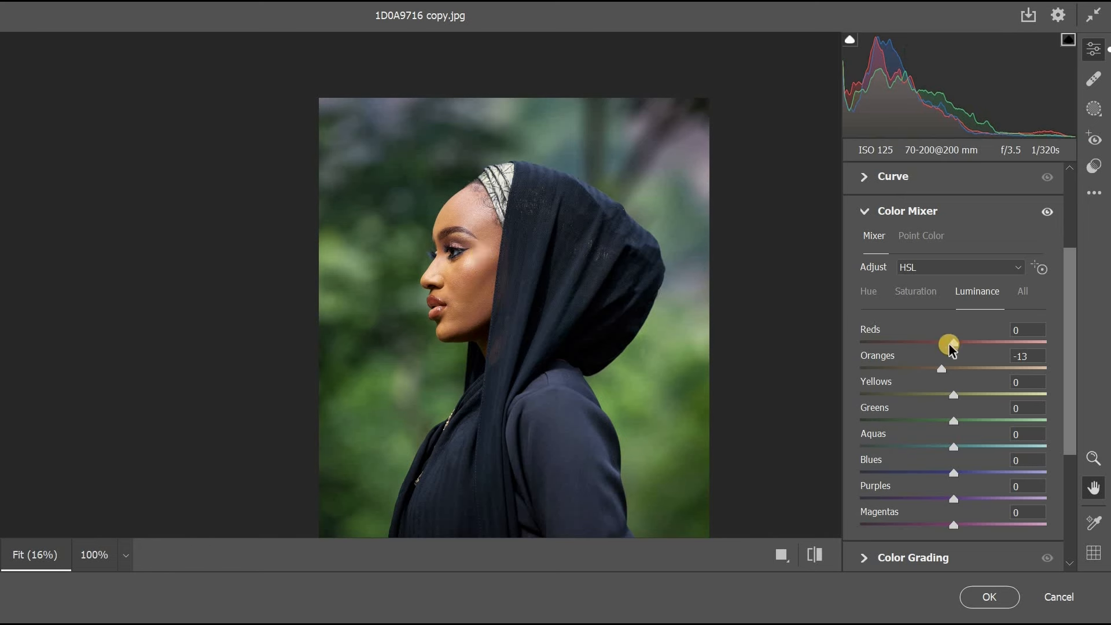
- In the Color Mixer, set the Greens luminance to +21 and the Greens saturation to +27, keeping Reds luminance at 0
mouse_move(948, 345)
mouse_down()
mouse_move(928, 345)
mouse_move(958, 349)
mouse_up()
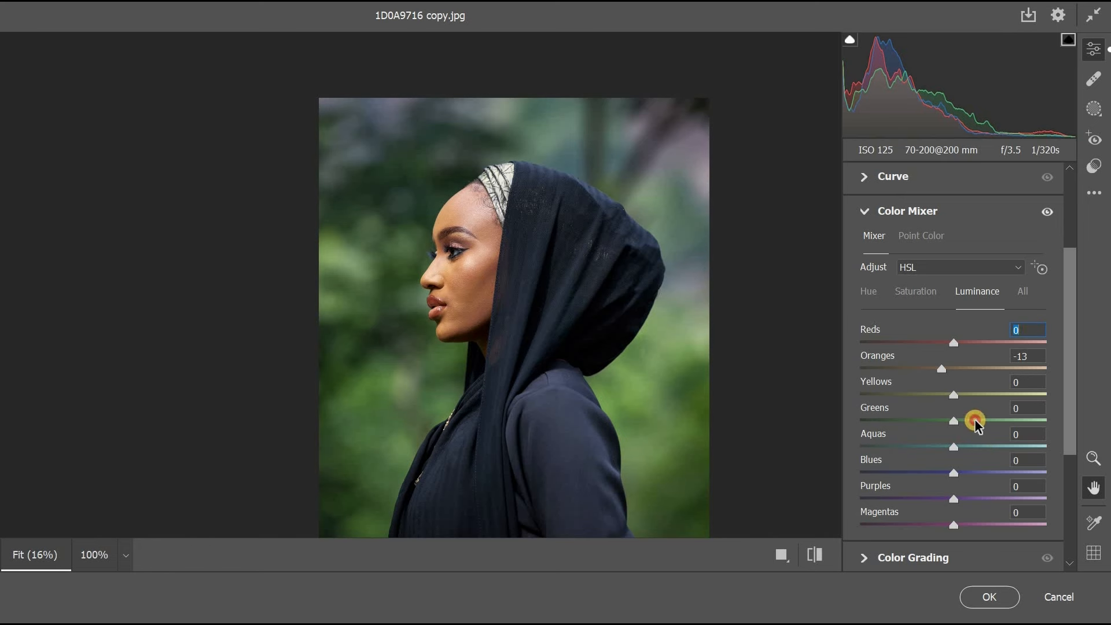
mouse_move(975, 424)
mouse_down()
mouse_move(986, 422)
mouse_move(972, 422)
mouse_up()
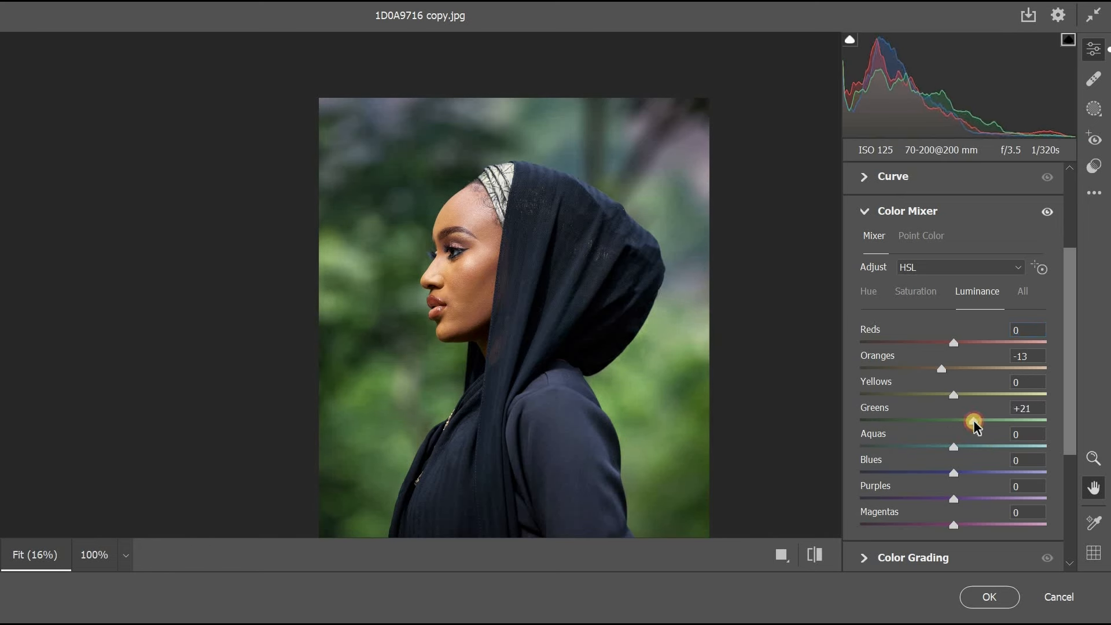
click(926, 289)
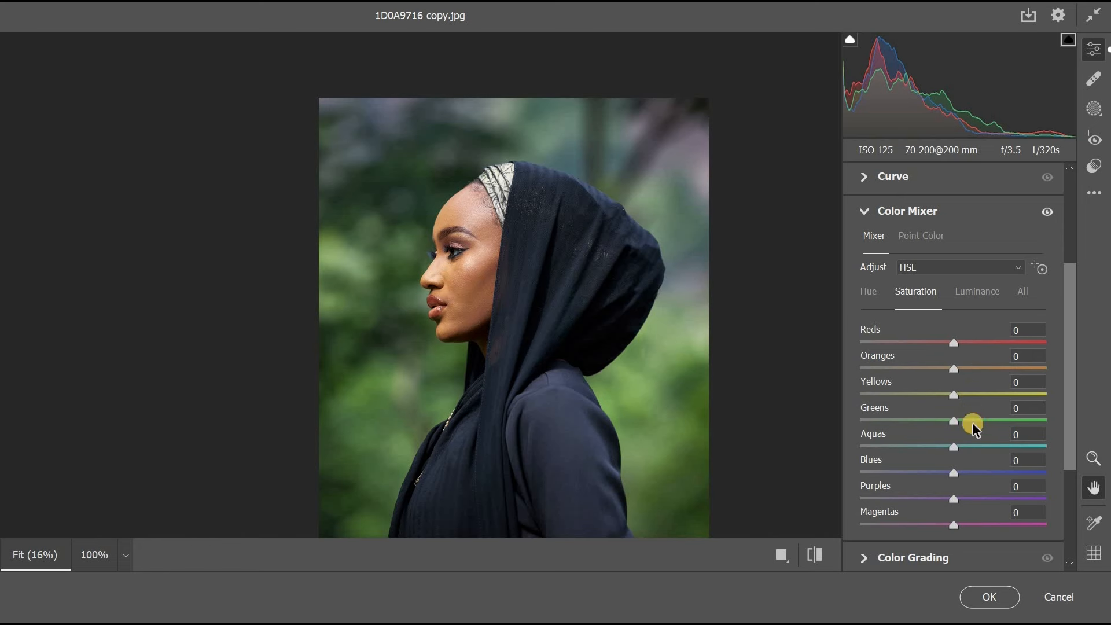
drag(970, 421, 980, 431)
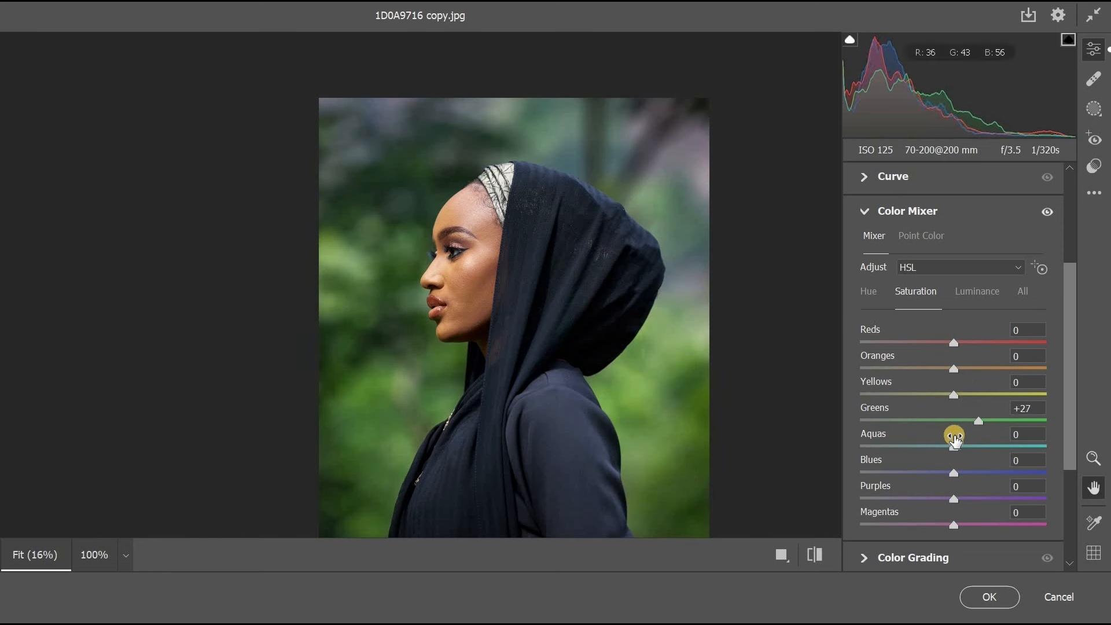
- Shift the background foliage toward a cooler green by setting the Greens hue to +18
click(870, 294)
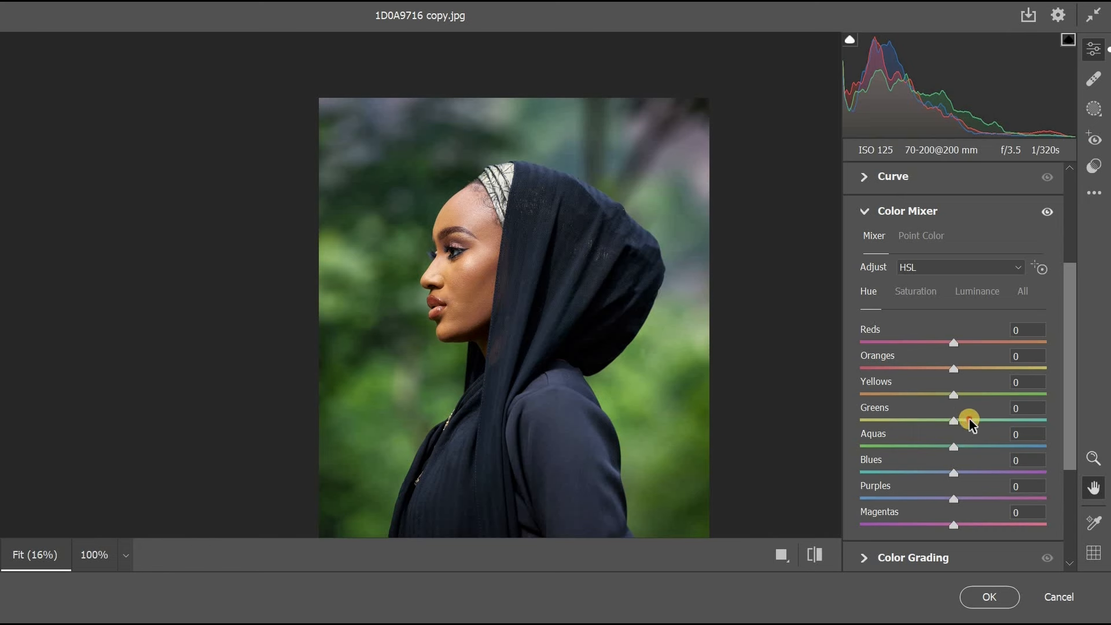
drag(970, 420, 970, 422)
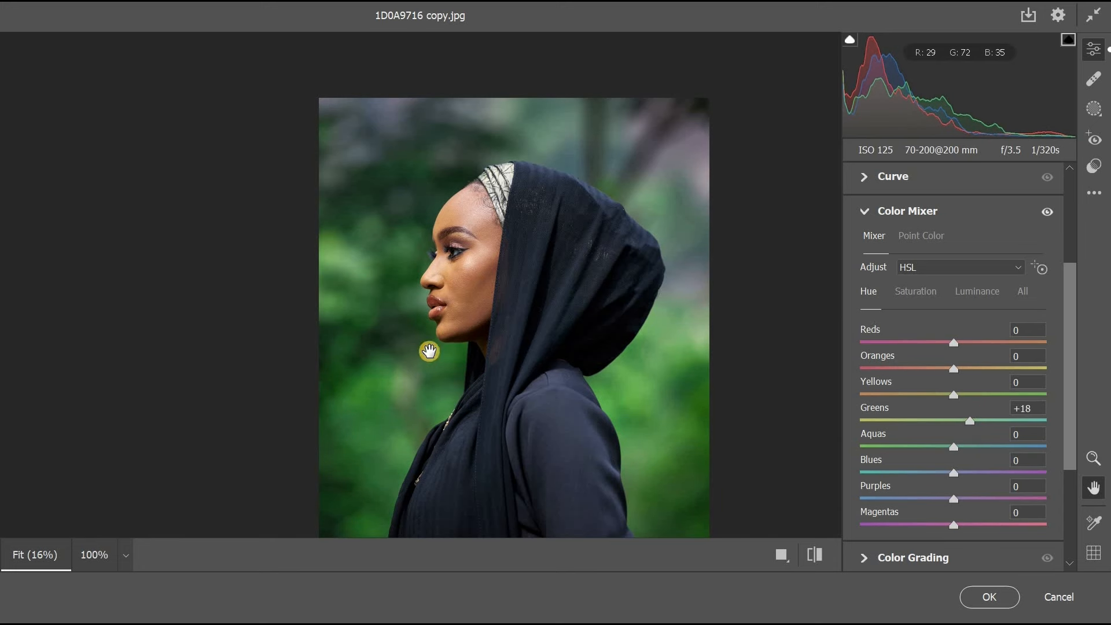
mouse_move(475, 352)
mouse_down()
mouse_move(471, 226)
mouse_move(480, 375)
mouse_move(479, 333)
mouse_up()
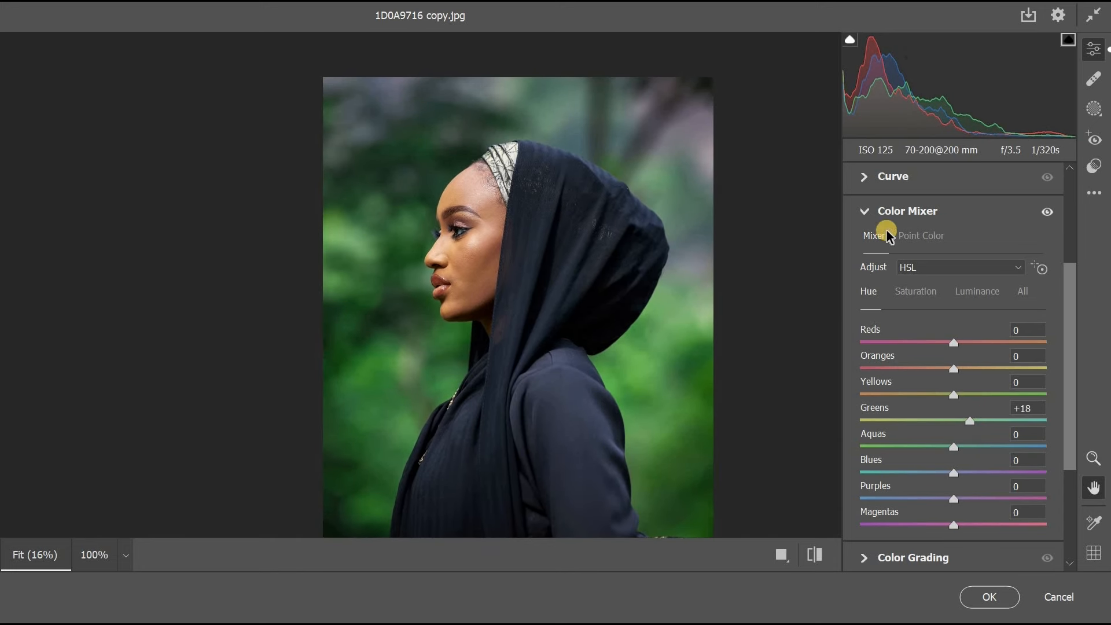
- In Color Grading, tint the Highlights slightly toward blue after checking the face at 100%
click(863, 214)
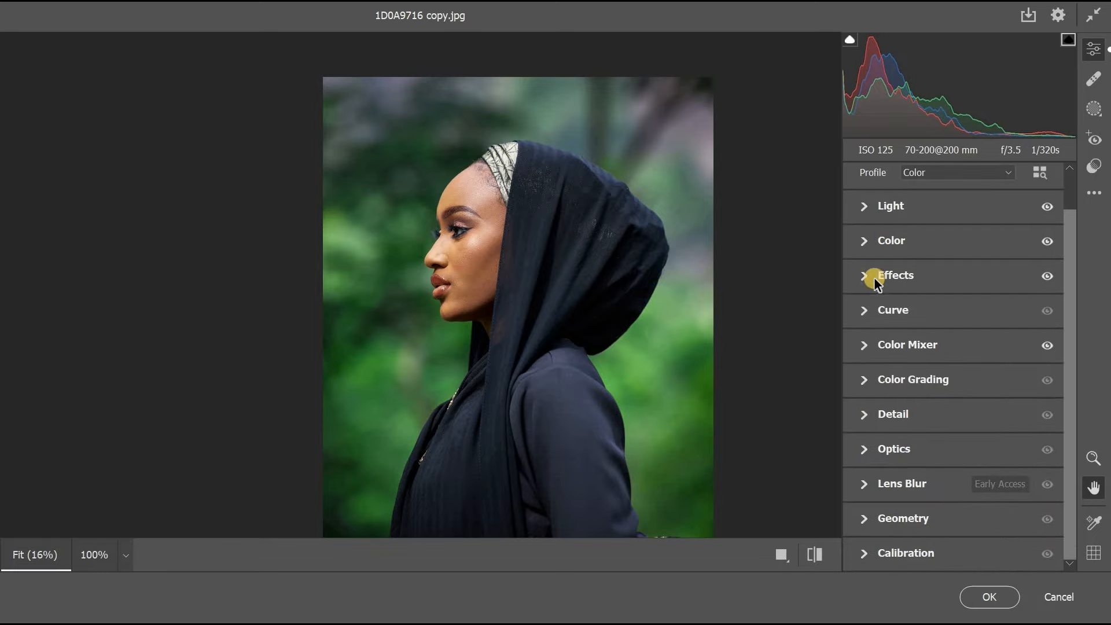
click(872, 383)
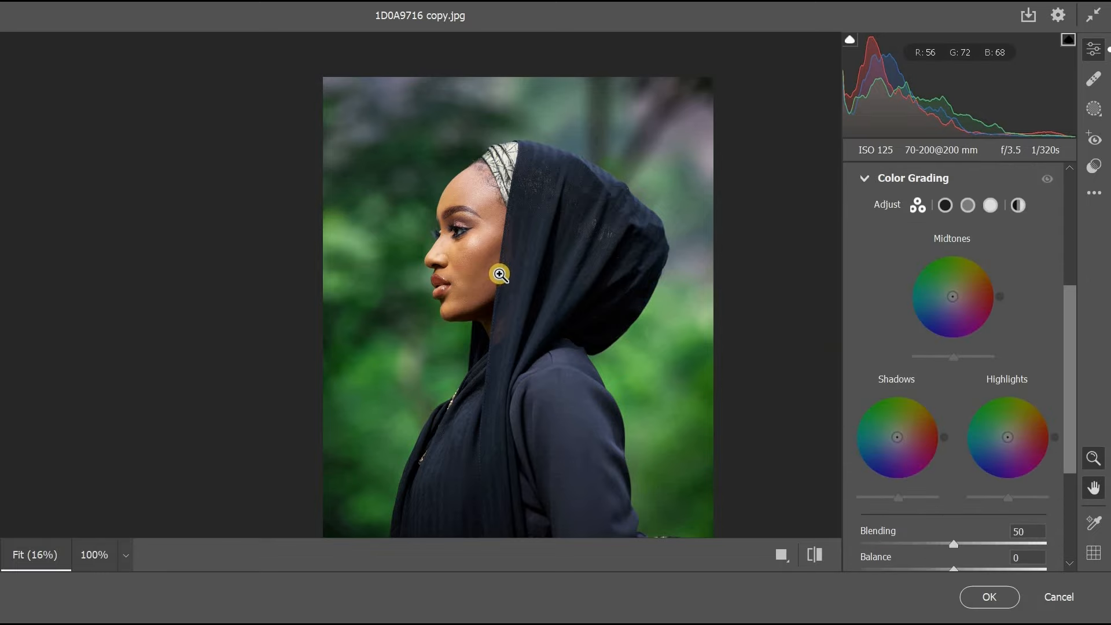
click(450, 255)
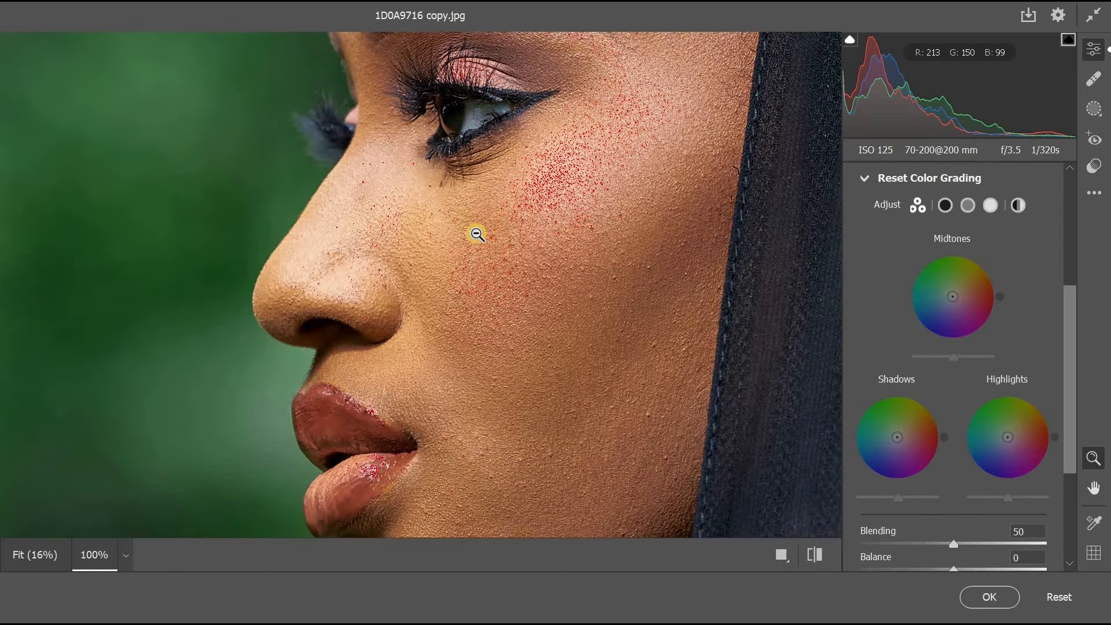
alt+click(476, 233)
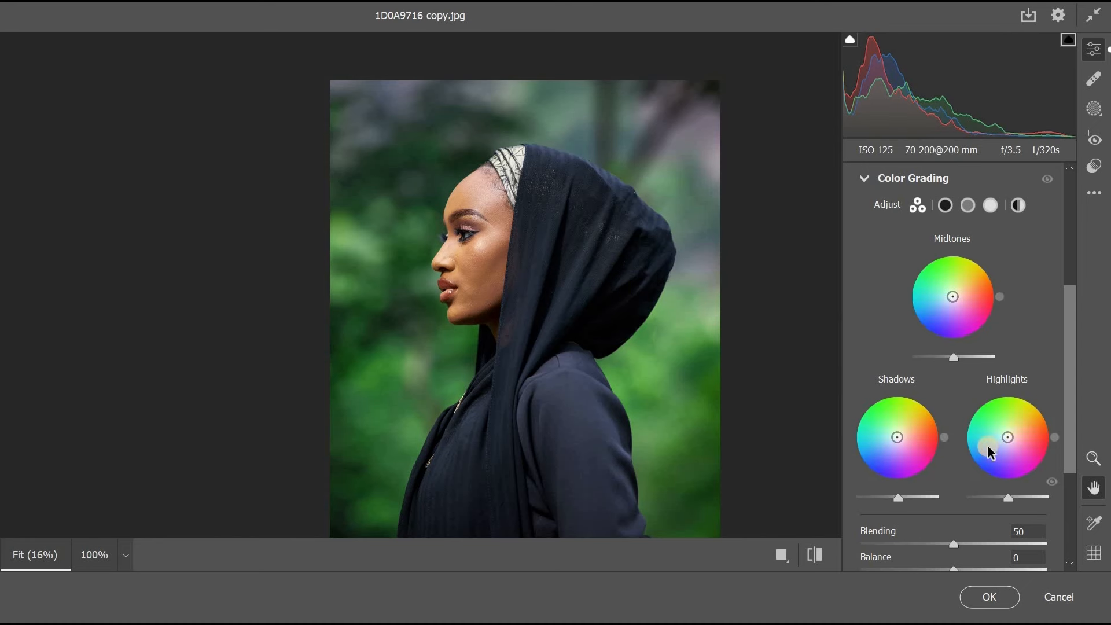
drag(1007, 441, 1000, 443)
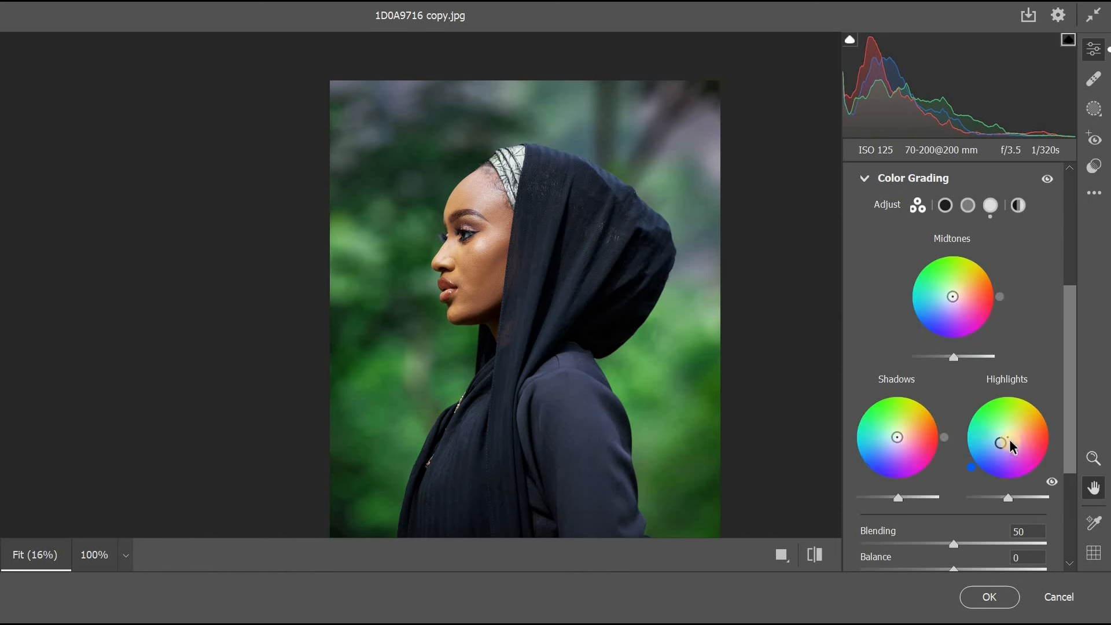
- In Color Grading, tint the Highlights orange-red at hue 15 and saturation 11, and tint the Shadows faintly orange
mouse_move(1000, 443)
mouse_down()
mouse_move(1022, 437)
mouse_move(1012, 436)
mouse_up()
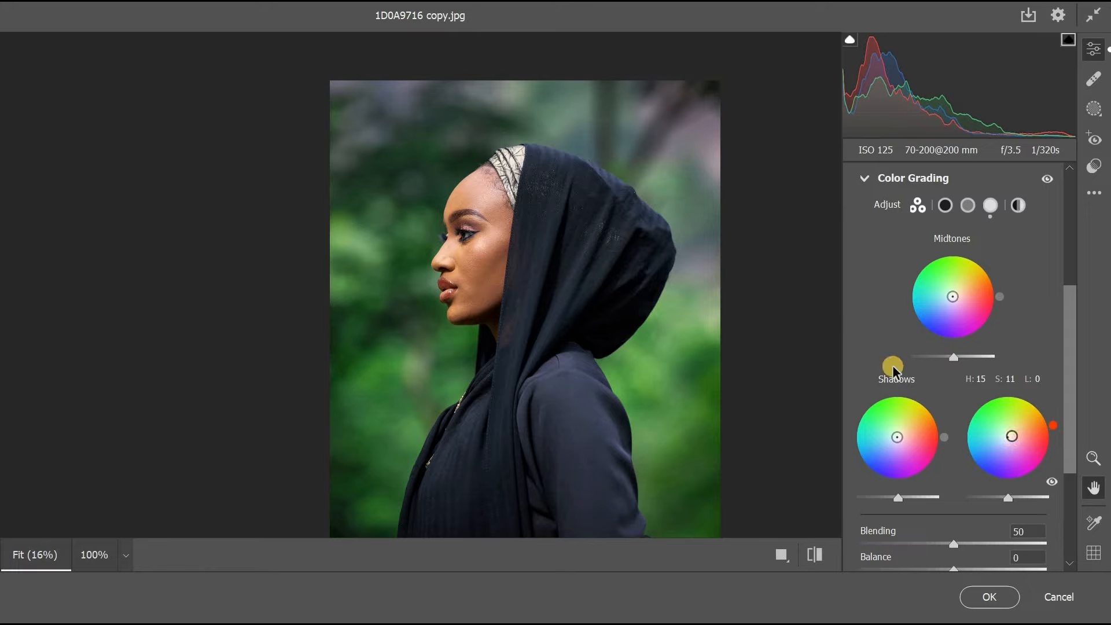
drag(896, 437, 900, 438)
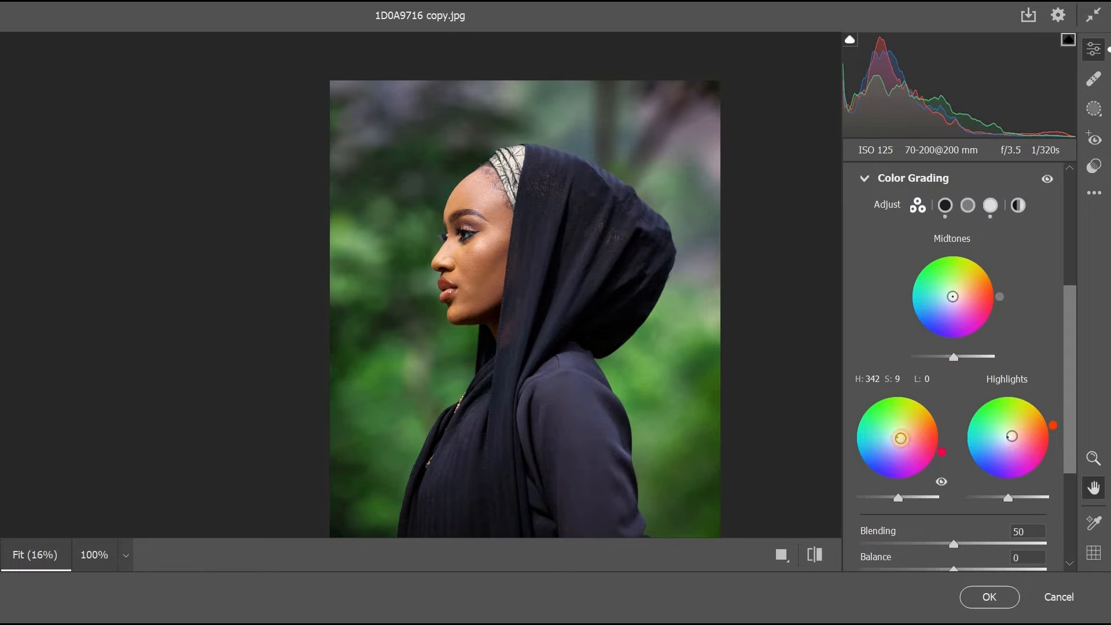
ctrl+click(493, 261)
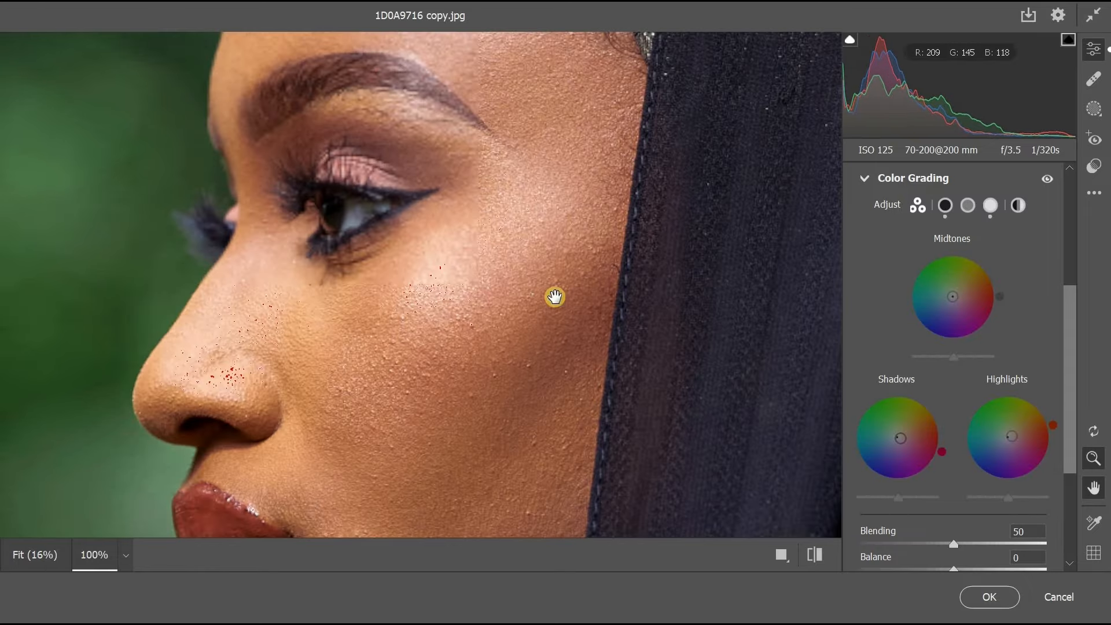
alt+click(590, 326)
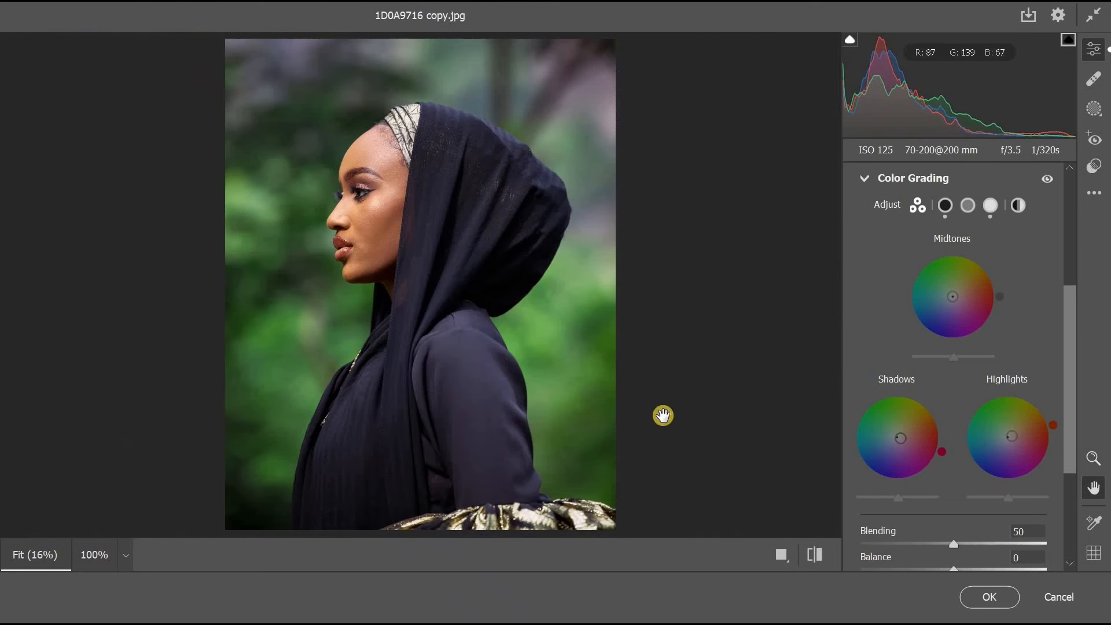
drag(900, 439, 898, 436)
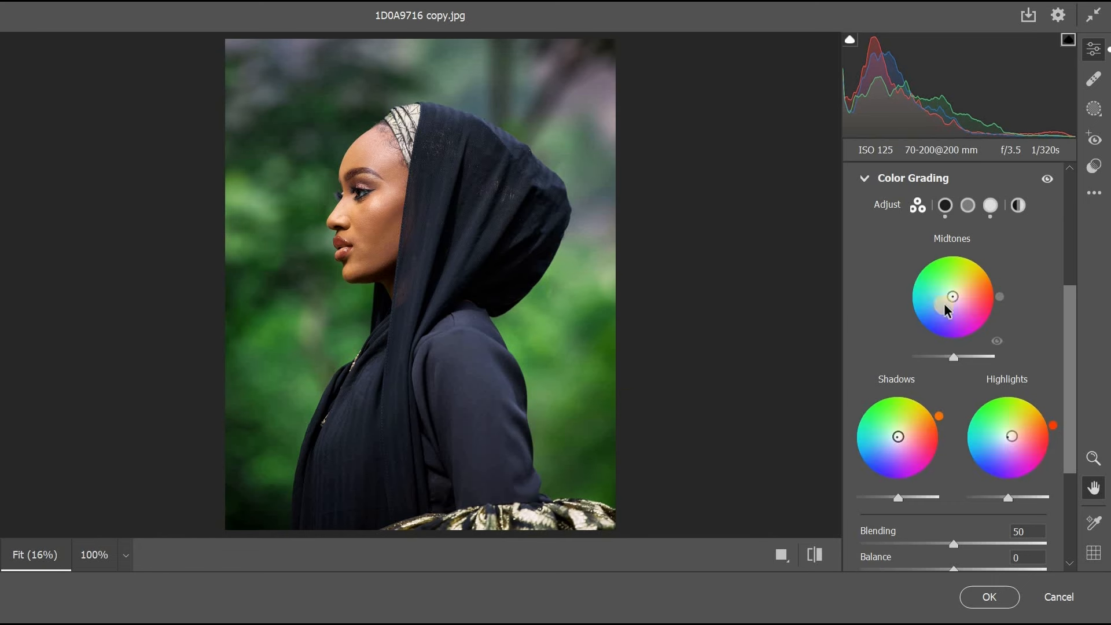
- Tint the Midtones slightly toward blue after trying a green tint, and check the fabric and skin at 100%
drag(951, 297, 948, 292)
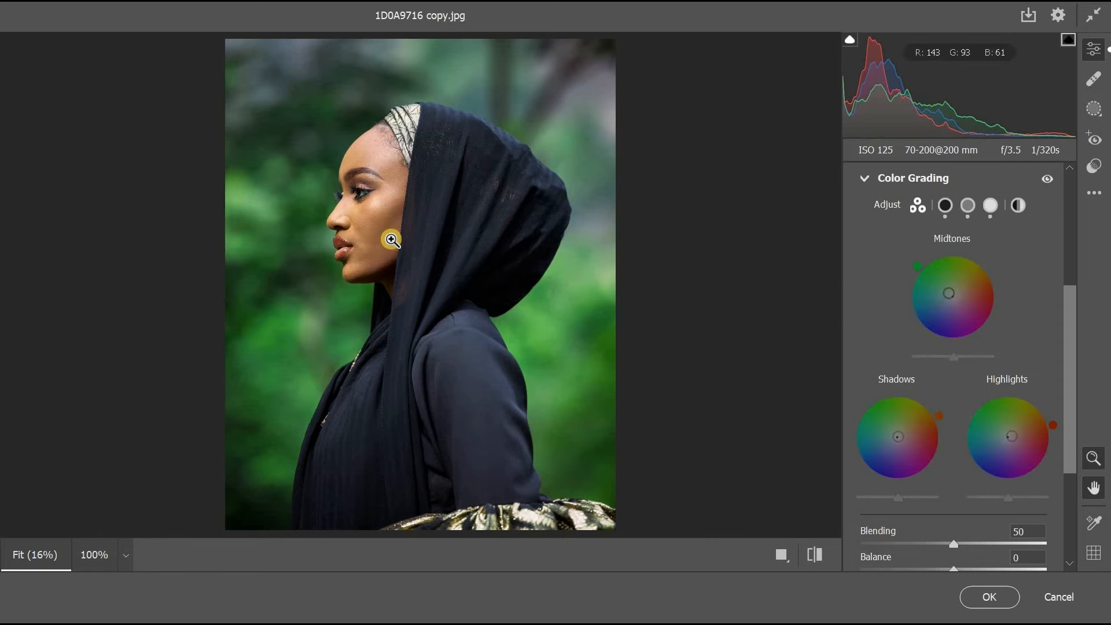
drag(948, 294, 949, 300)
click(400, 215)
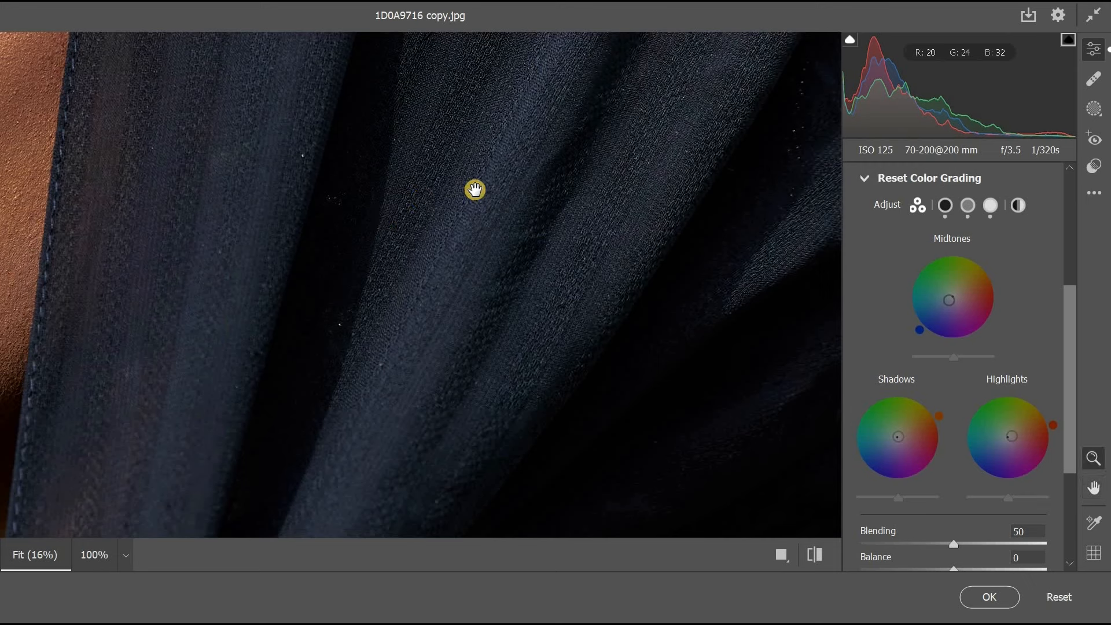
alt+click(473, 188)
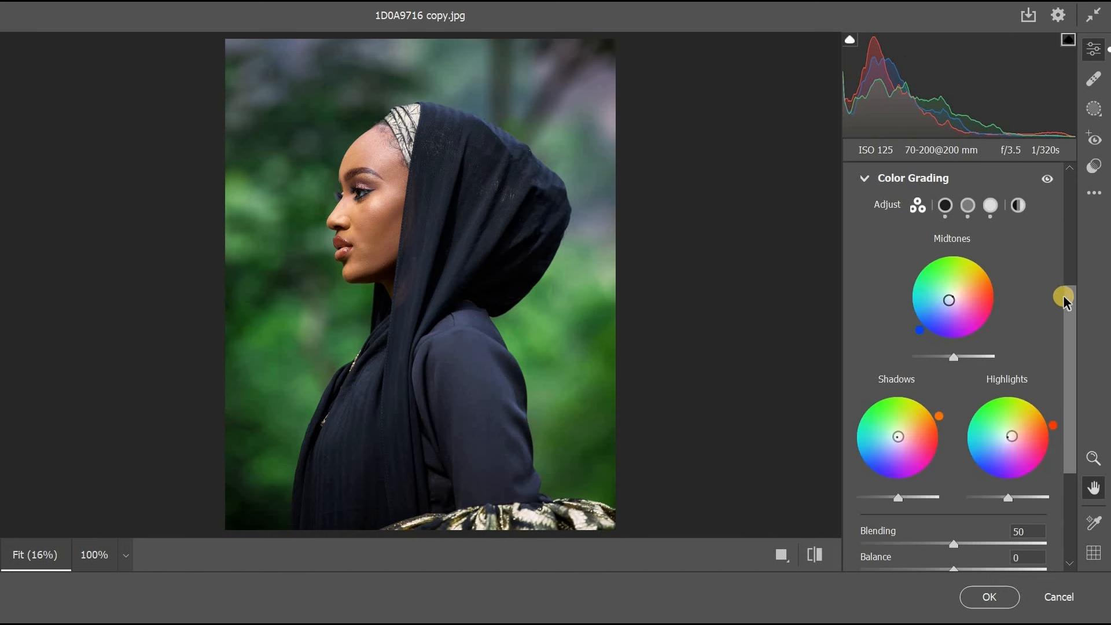
drag(1069, 339, 1070, 341)
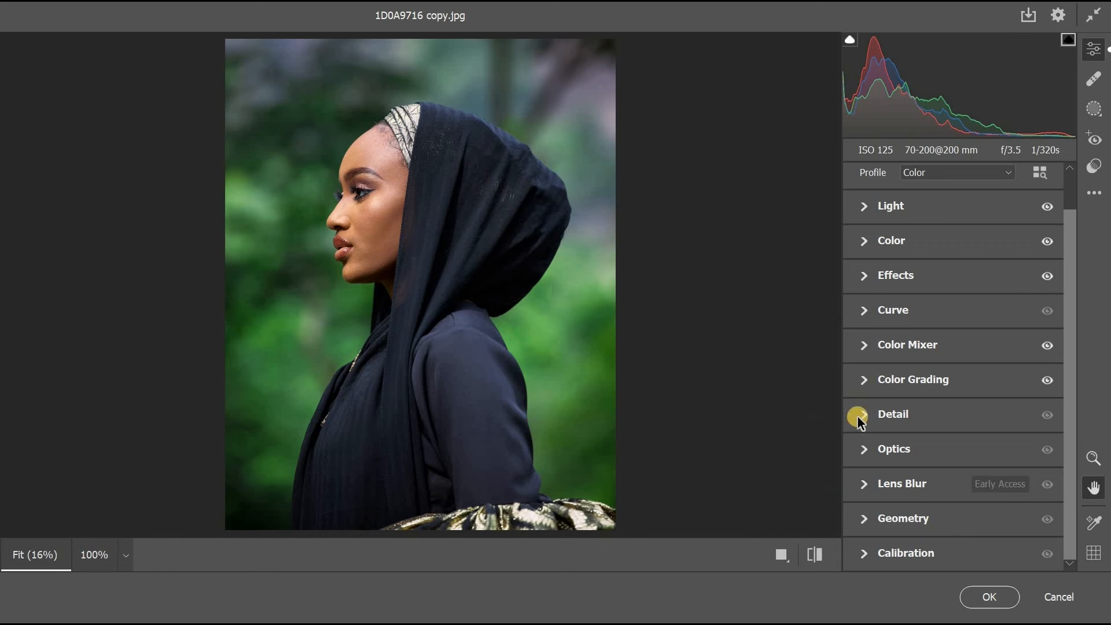
click(857, 417)
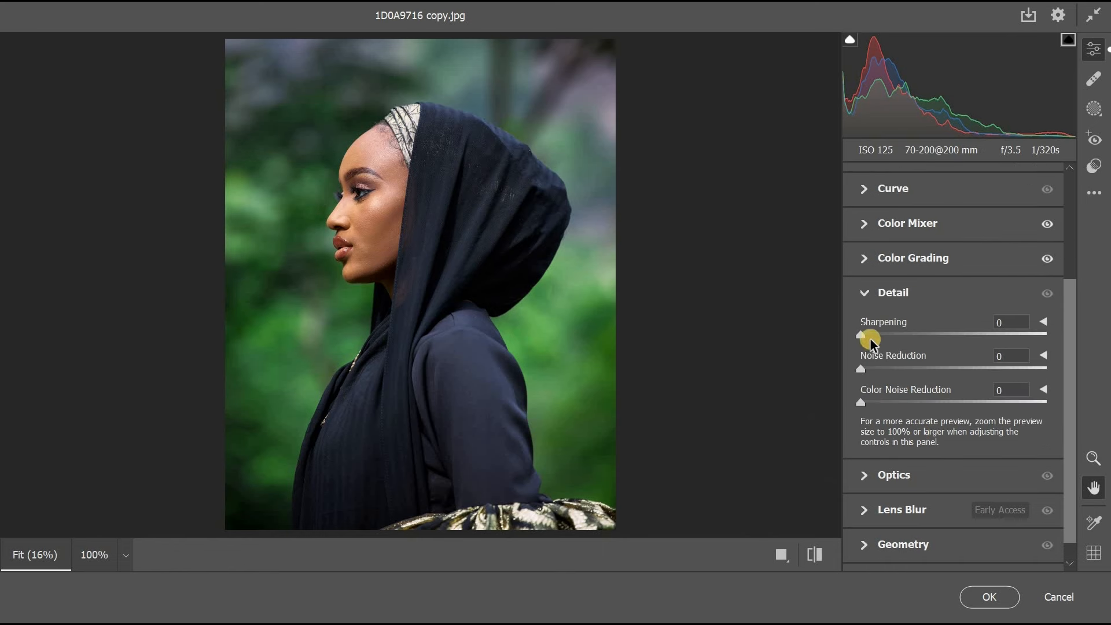
click(865, 293)
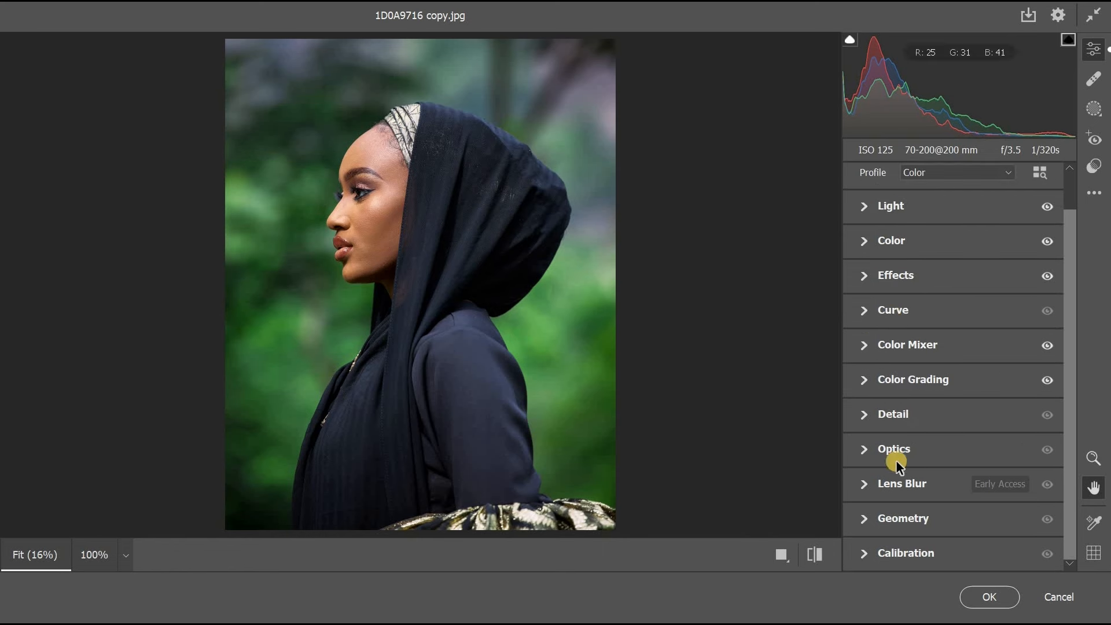
- Reduce the vignette effect to -7 and apply the Camera Raw adjustments to the Curves 1 layer
click(862, 279)
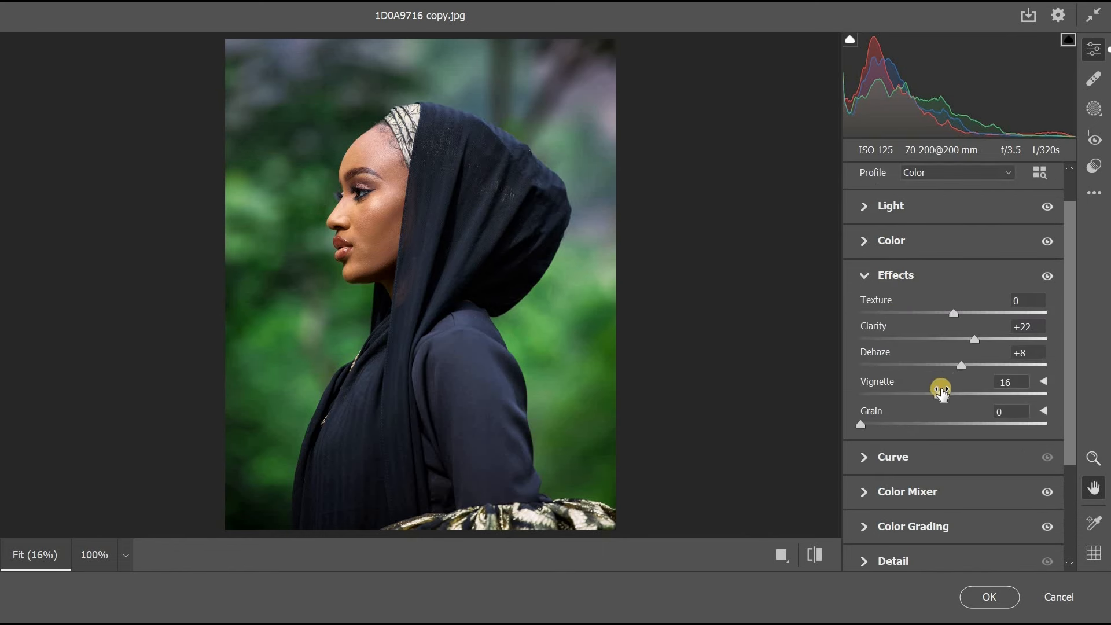
drag(940, 399, 950, 401)
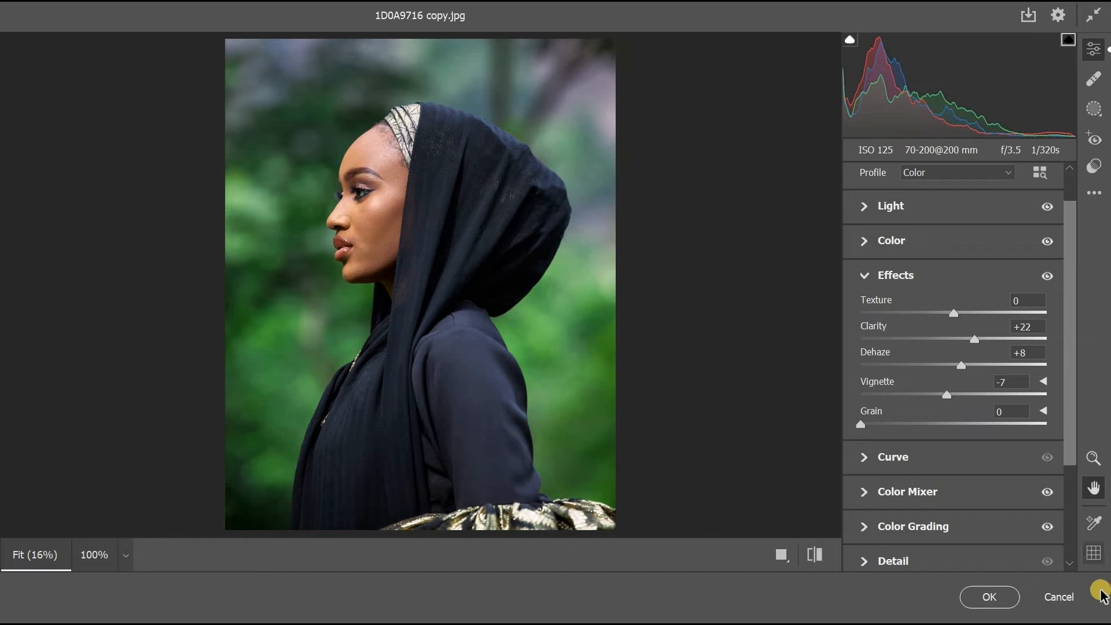
click(997, 601)
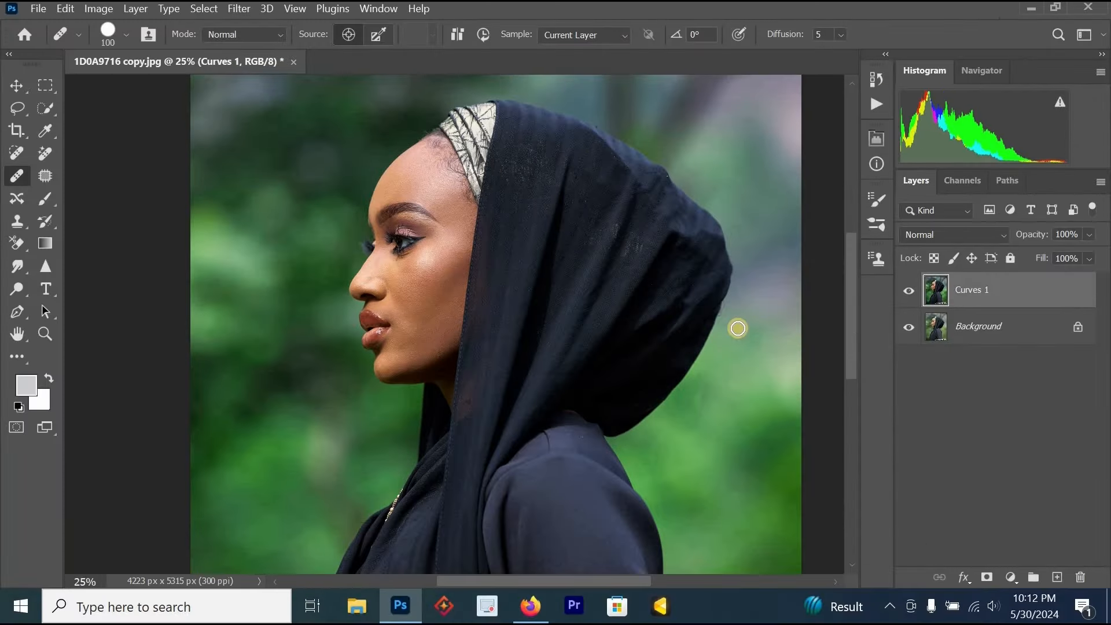
- Compare the portrait with and without the Curves 1 layer, viewing both the whole image and the face up close
click(908, 291)
click(909, 291)
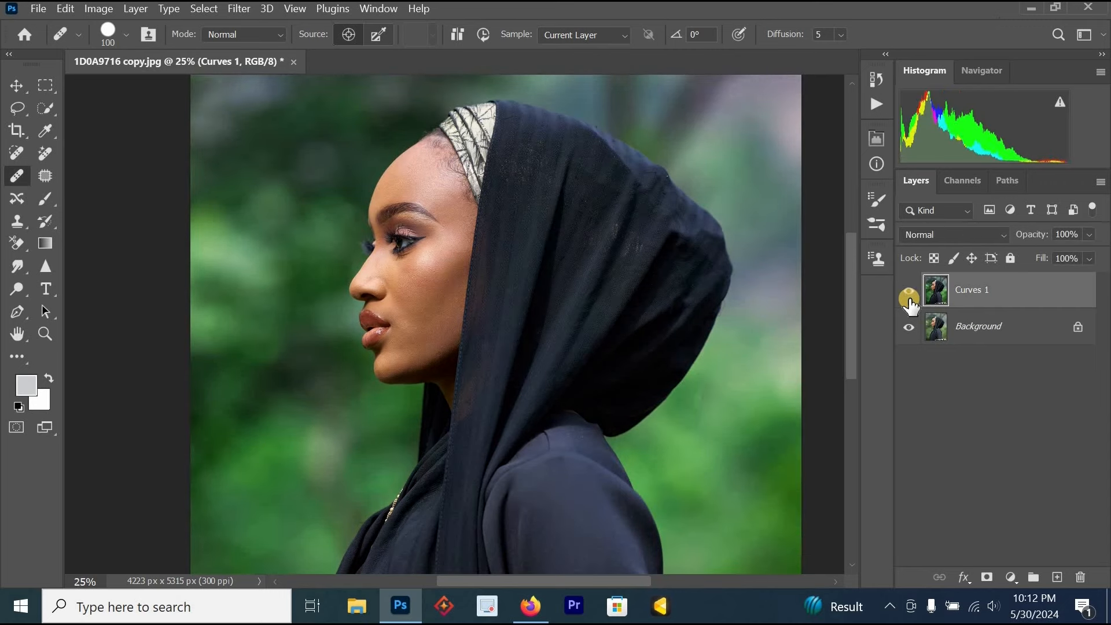
alt+click(595, 293)
alt+click(594, 293)
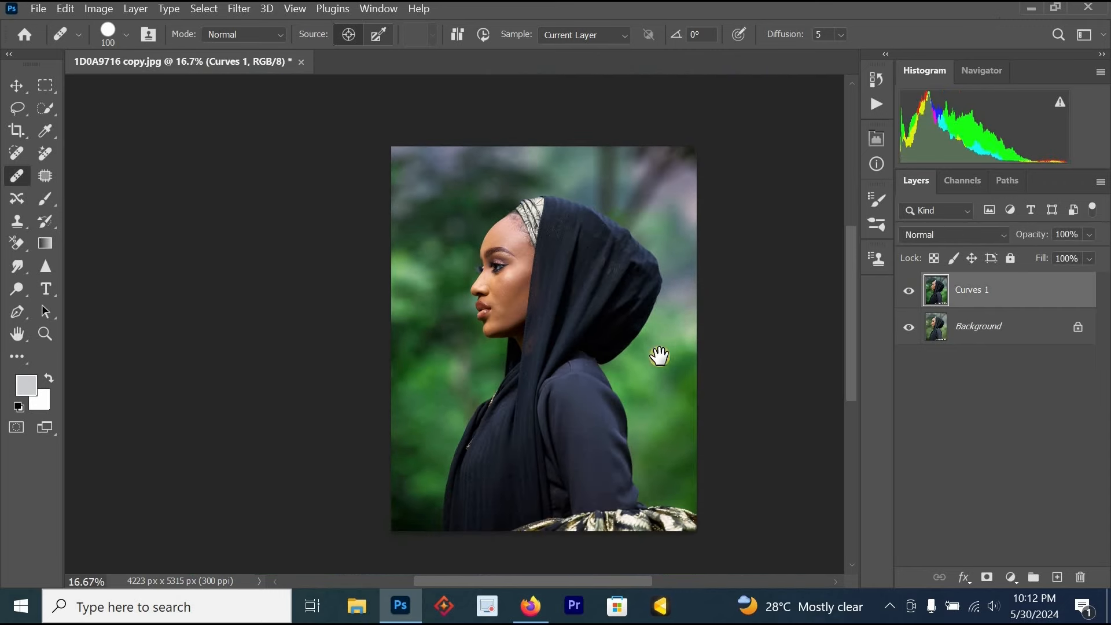
drag(616, 329, 602, 347)
ctrl+click(537, 255)
ctrl+click(537, 256)
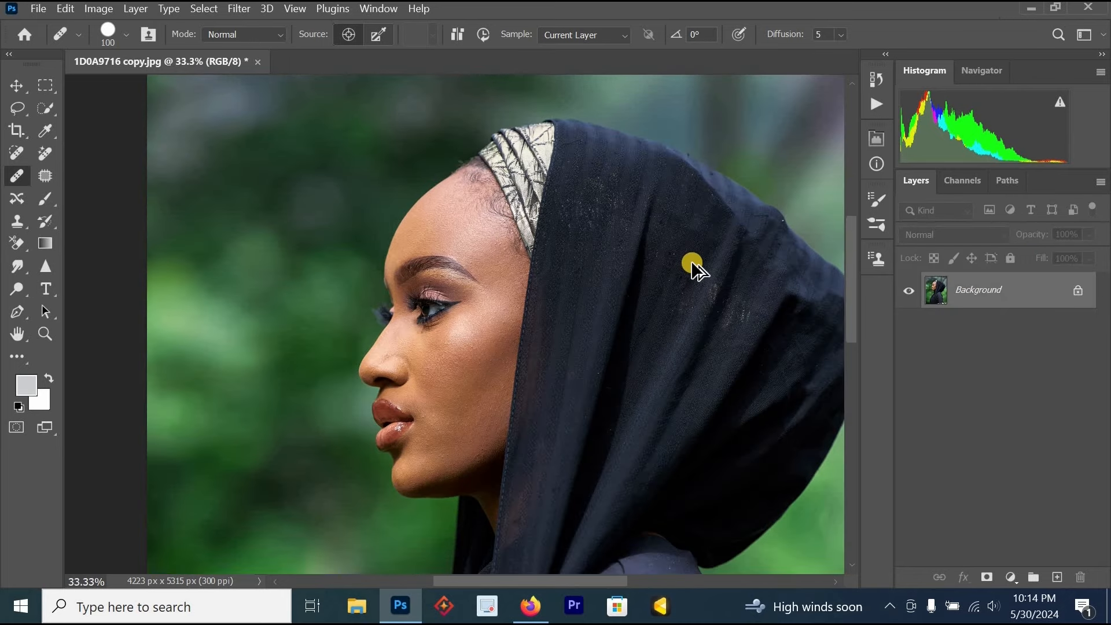
key(ctrl+alt+s)
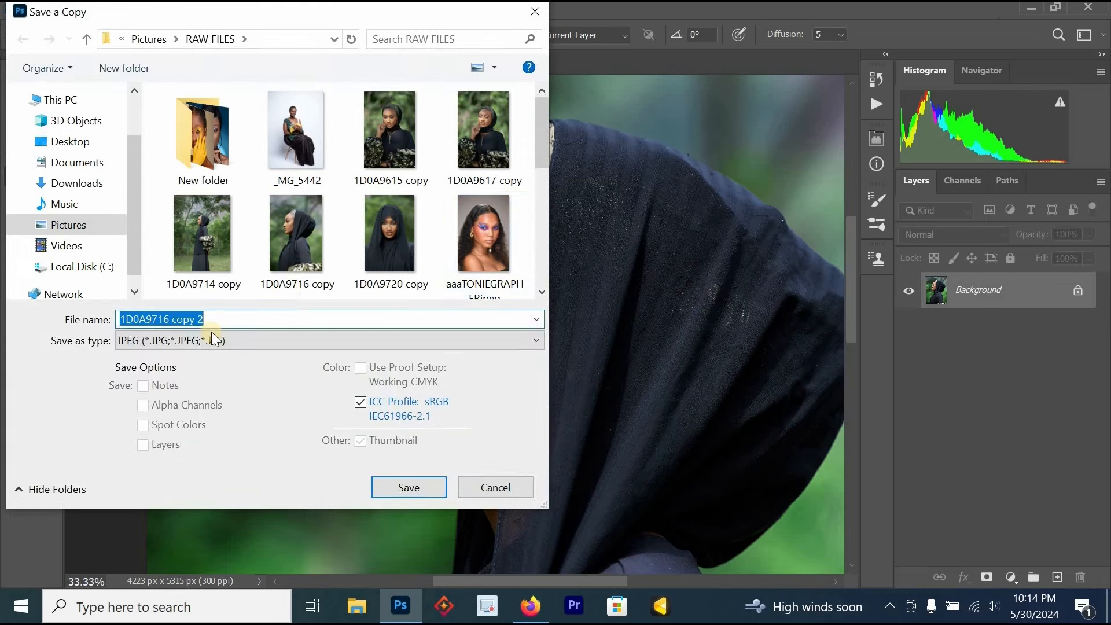
click(217, 341)
click(215, 8)
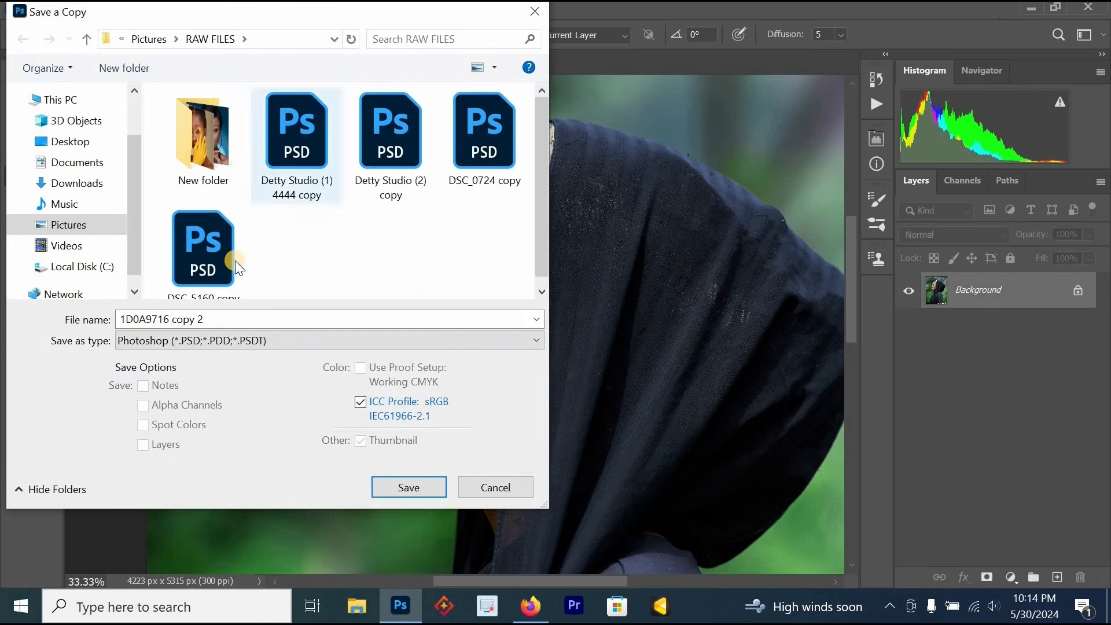
key(Escape)
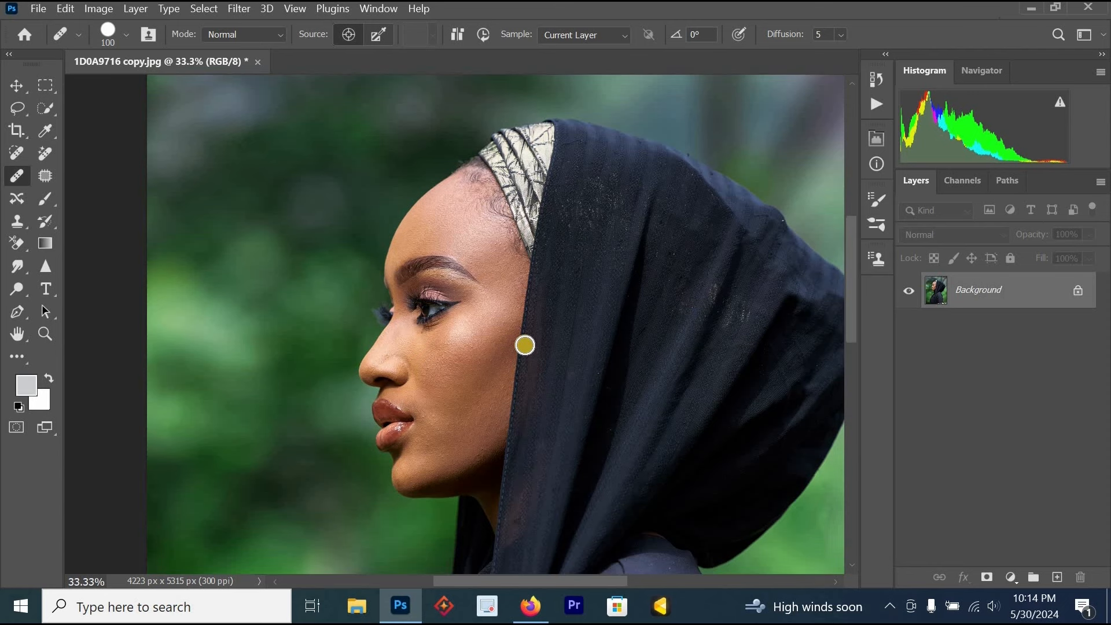
- Duplicate the Background layer twice, naming the upper copy 1 and the lower copy 2
drag(475, 307, 457, 303)
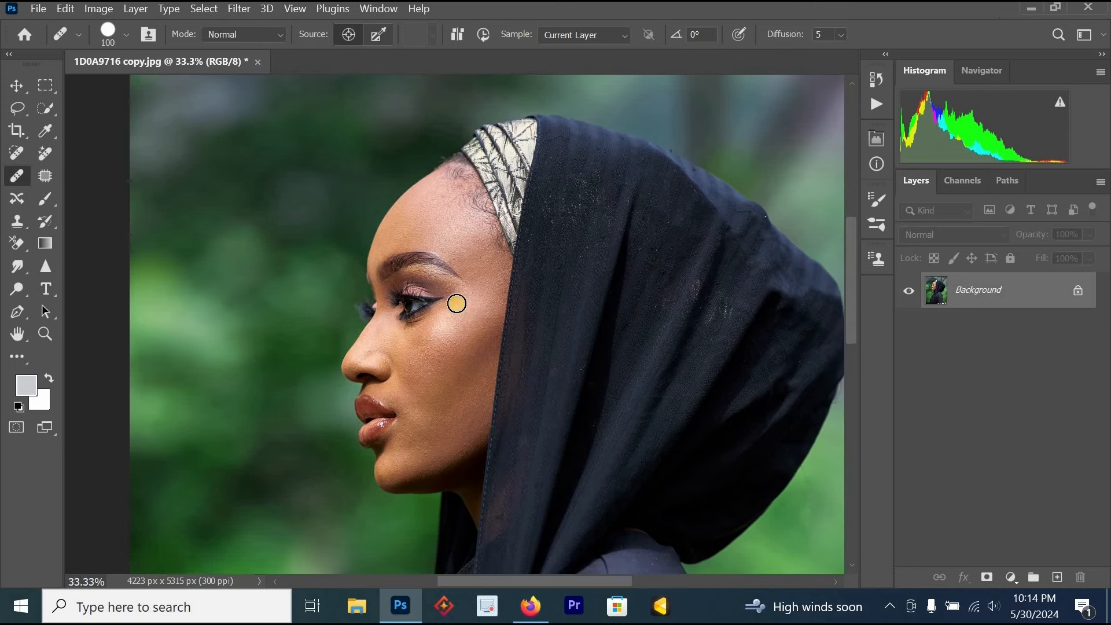
key(ctrl+j)
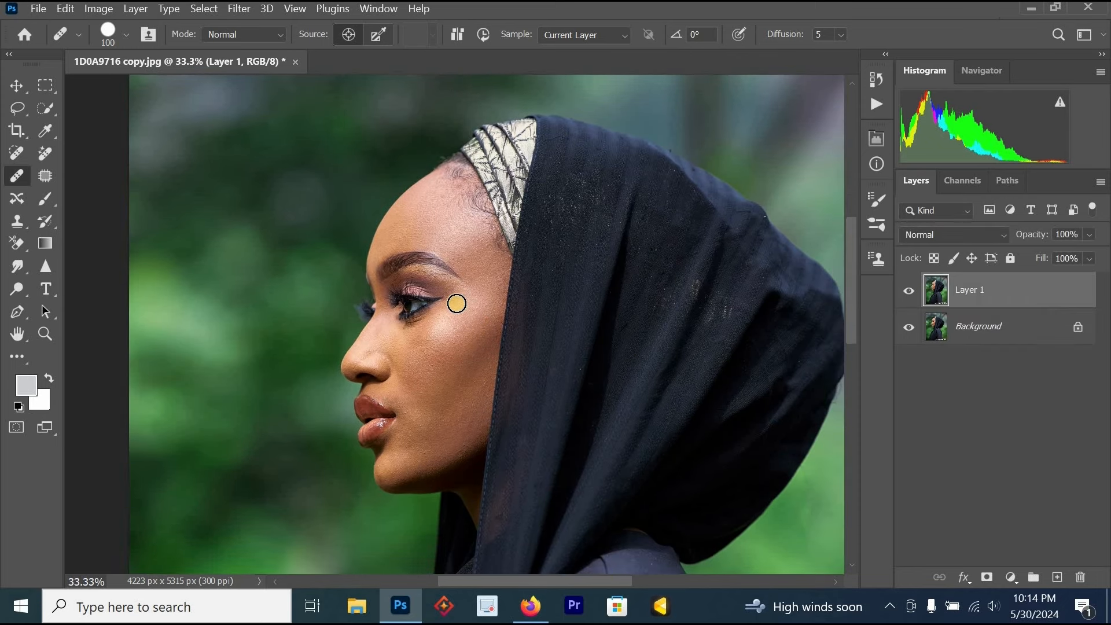
key(ctrl+j)
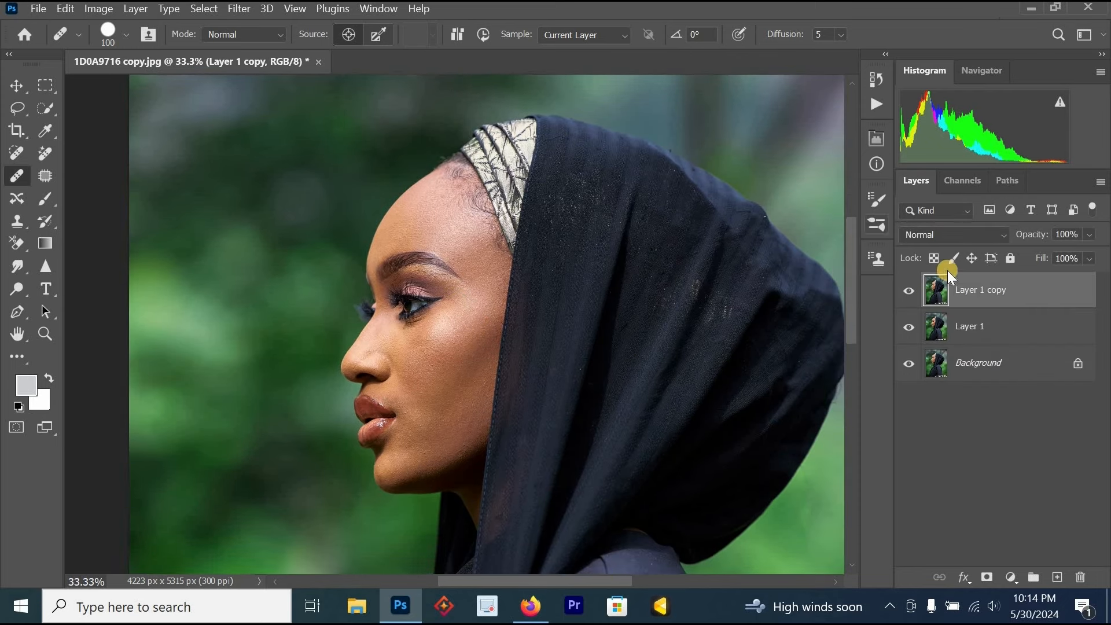
double_click(964, 293)
text(1)
double_click(973, 325)
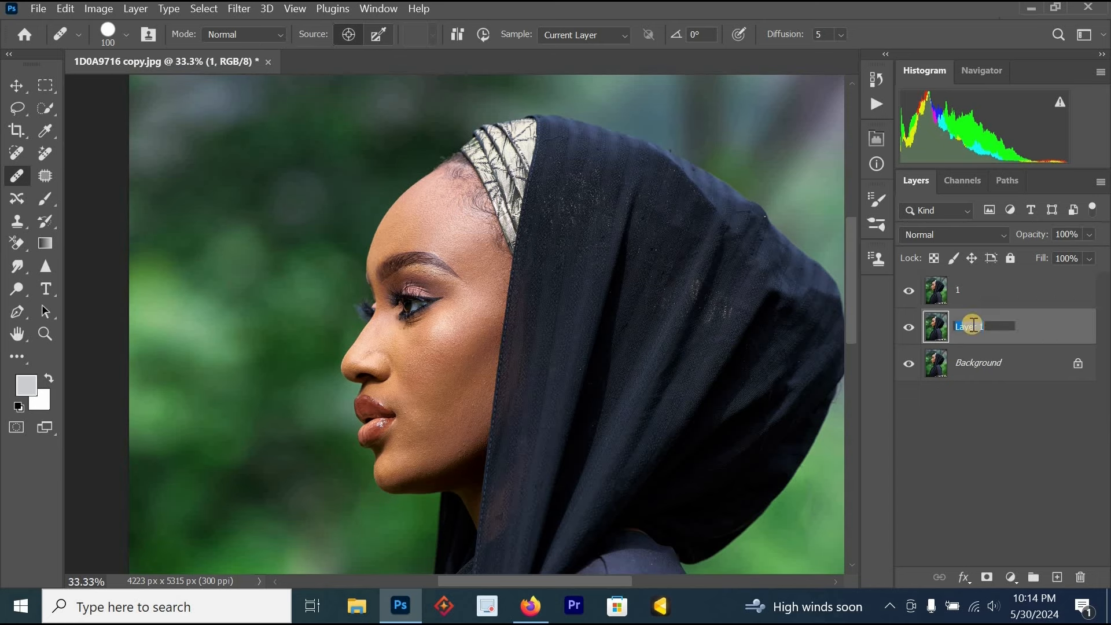
key(Return)
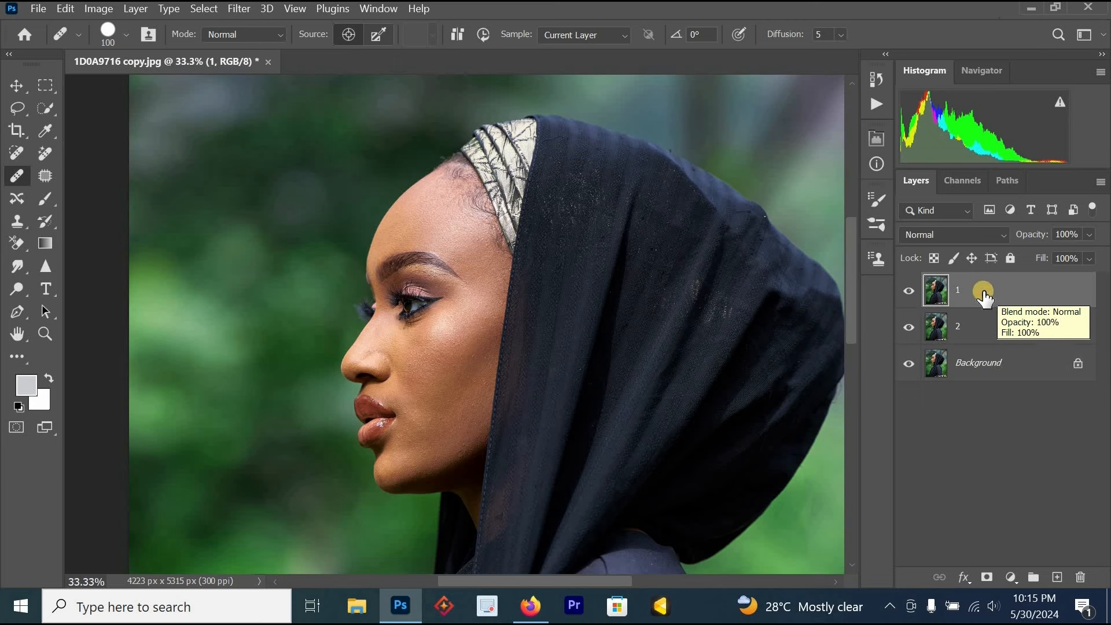
- Hide layer 1 and apply a Gaussian Blur with a 5-pixel radius to layer 2
click(910, 292)
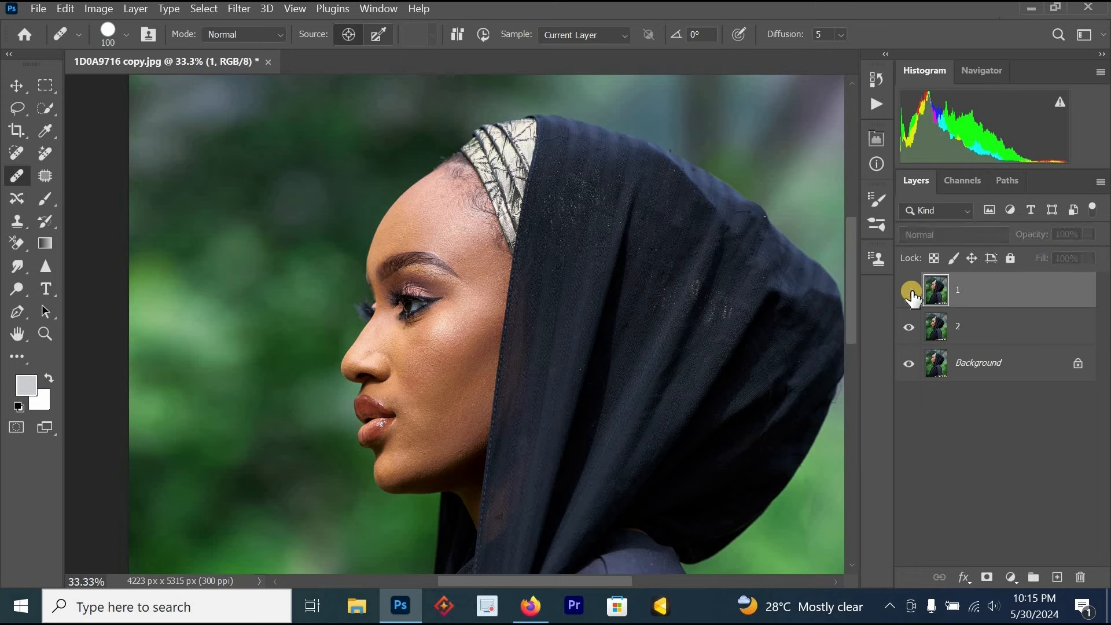
click(960, 330)
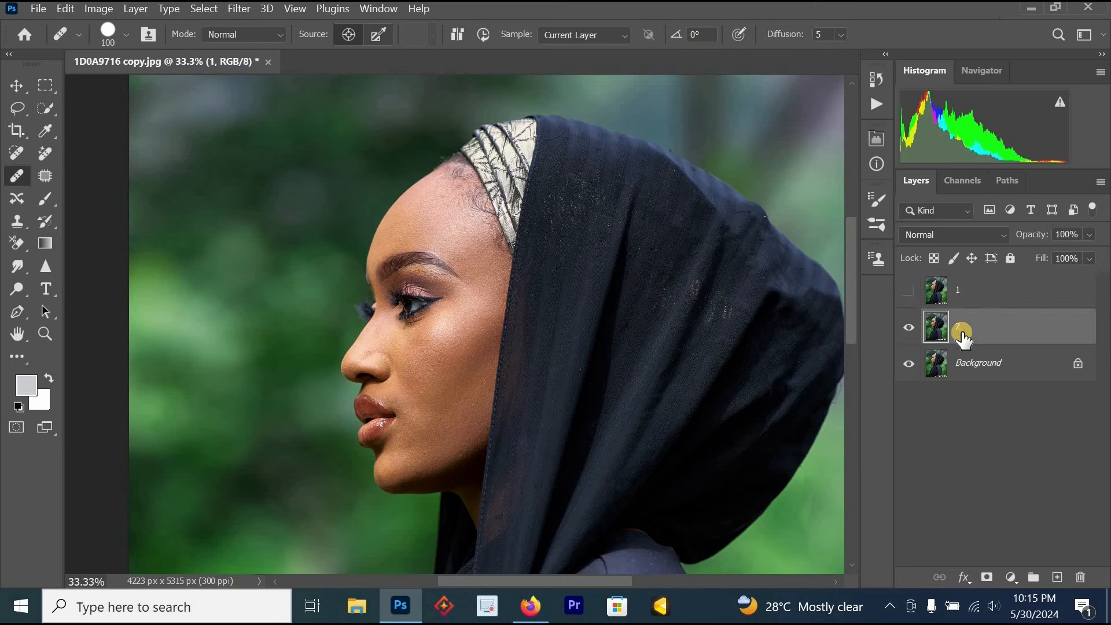
click(237, 9)
mouse_move(340, 222)
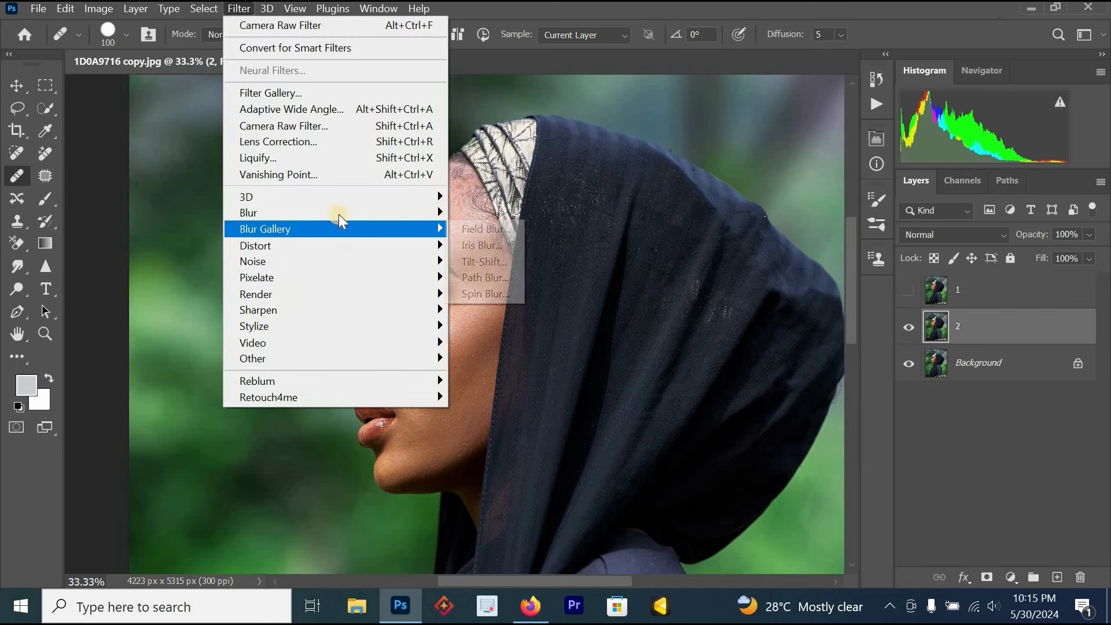
click(495, 281)
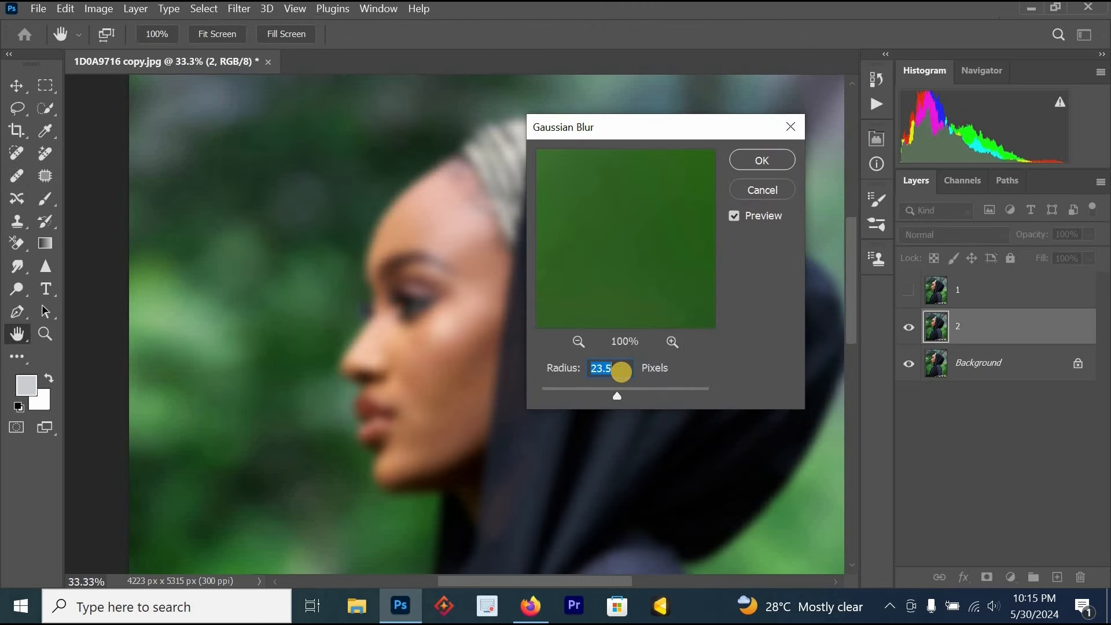
text(5)
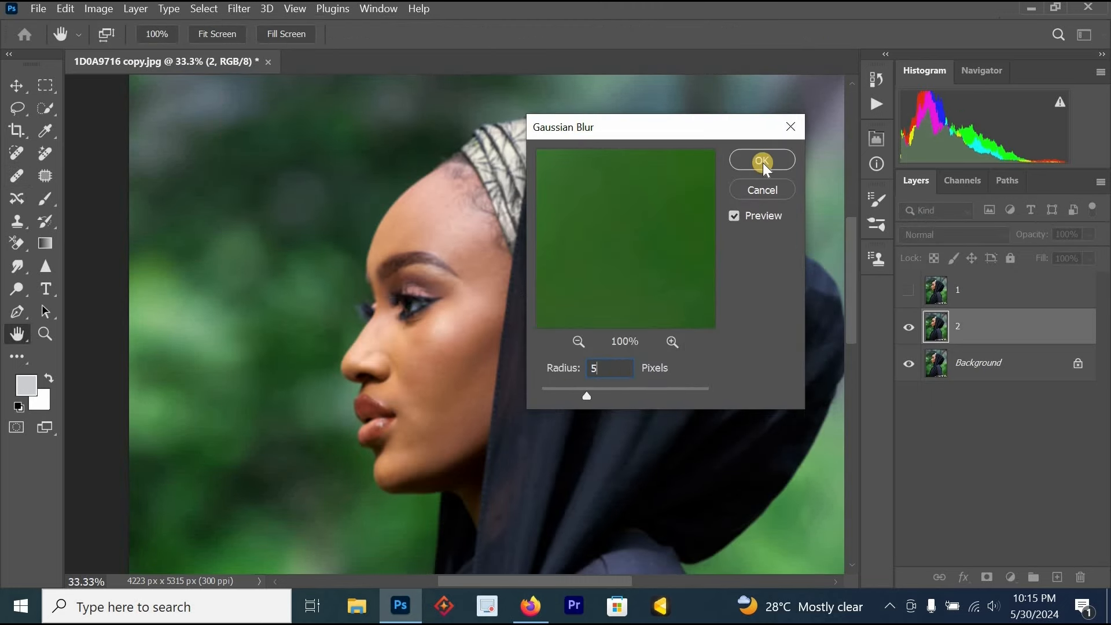
click(763, 162)
key(j)
- Show layer 1 and run Apply Image on it with layer 2 as the source and Subtract blending
click(909, 289)
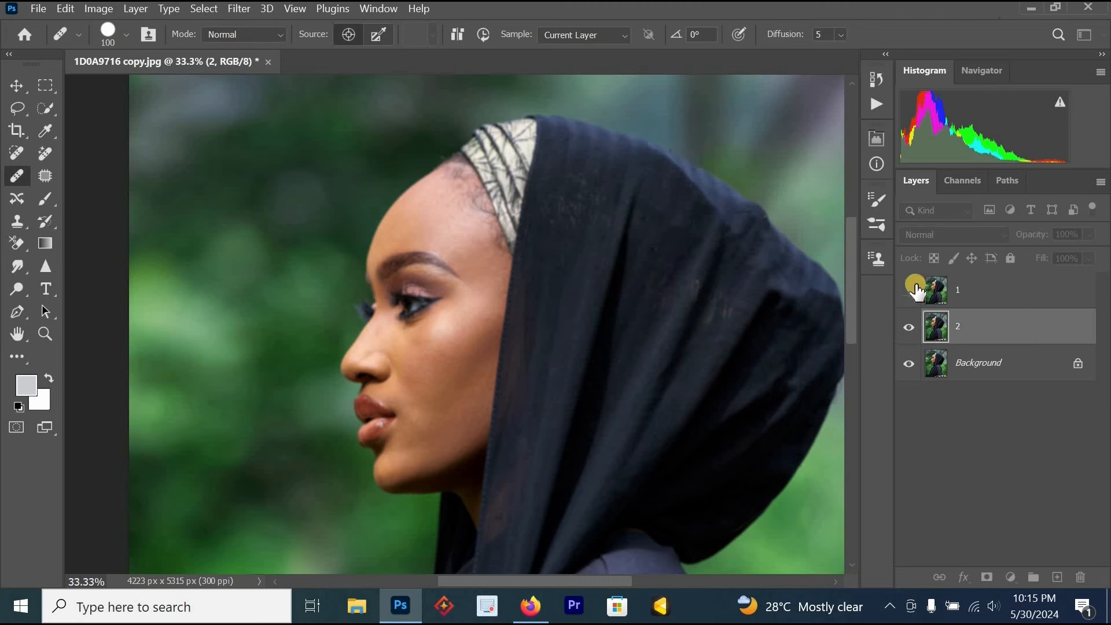
click(910, 290)
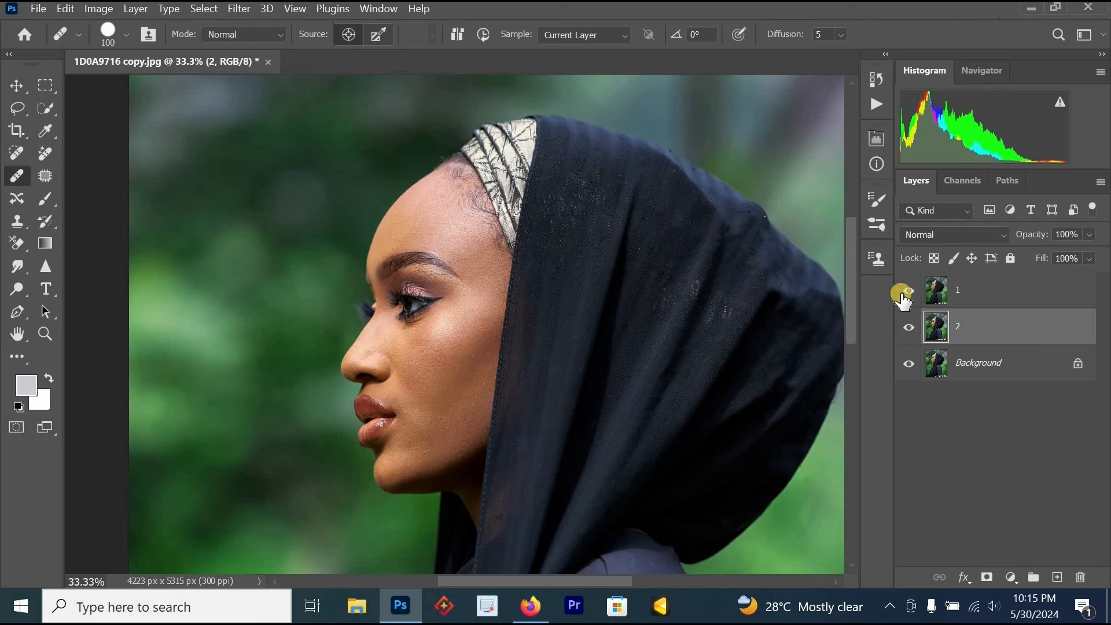
click(954, 291)
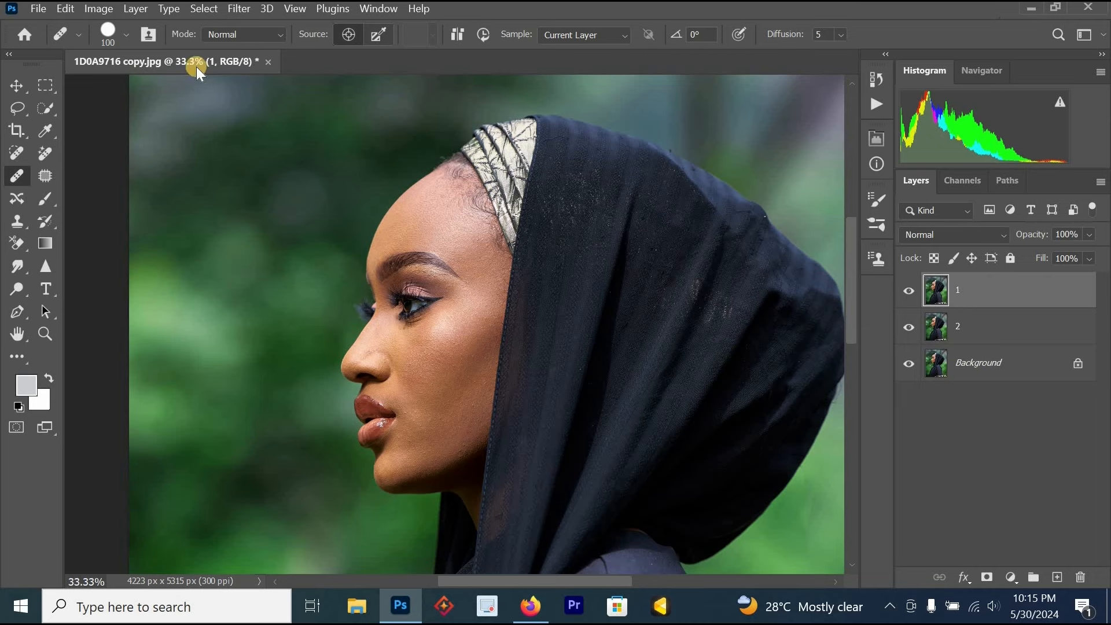
click(105, 11)
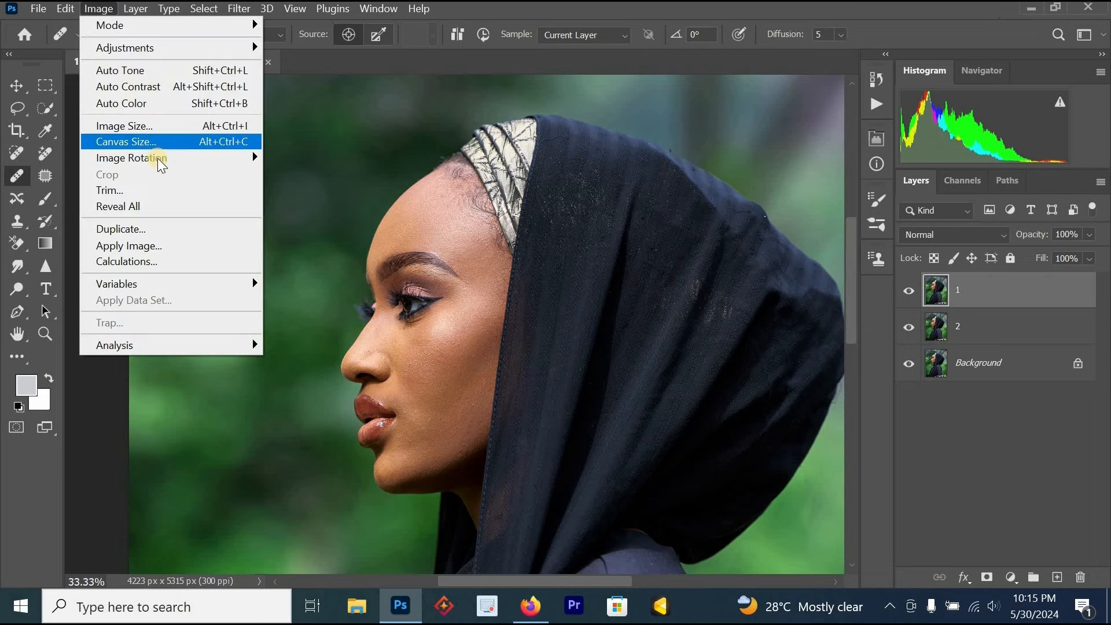
click(153, 244)
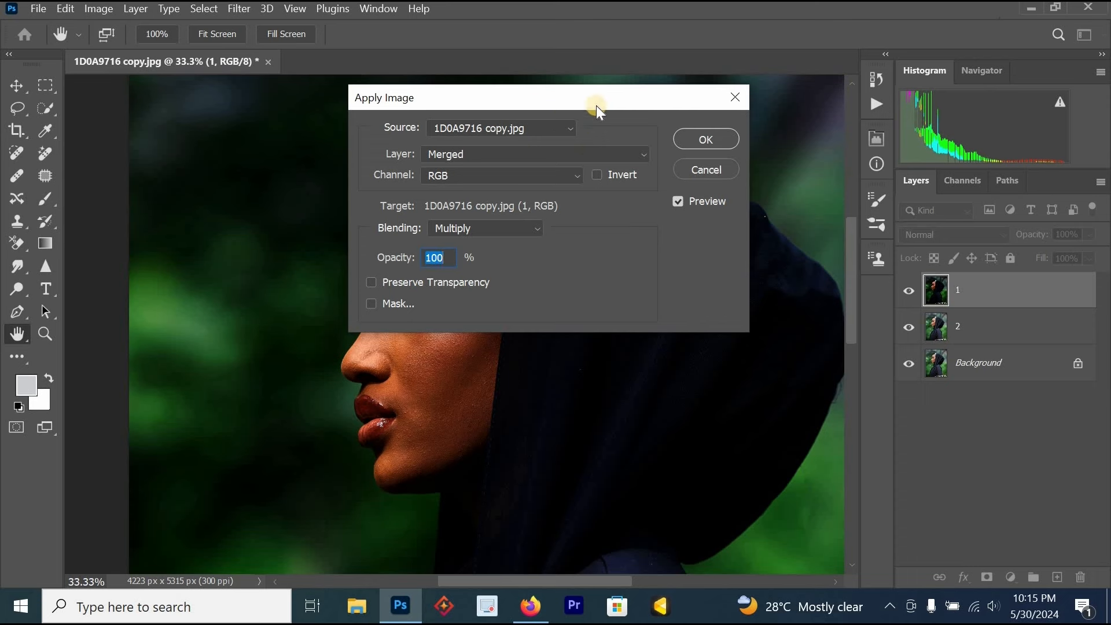
click(498, 154)
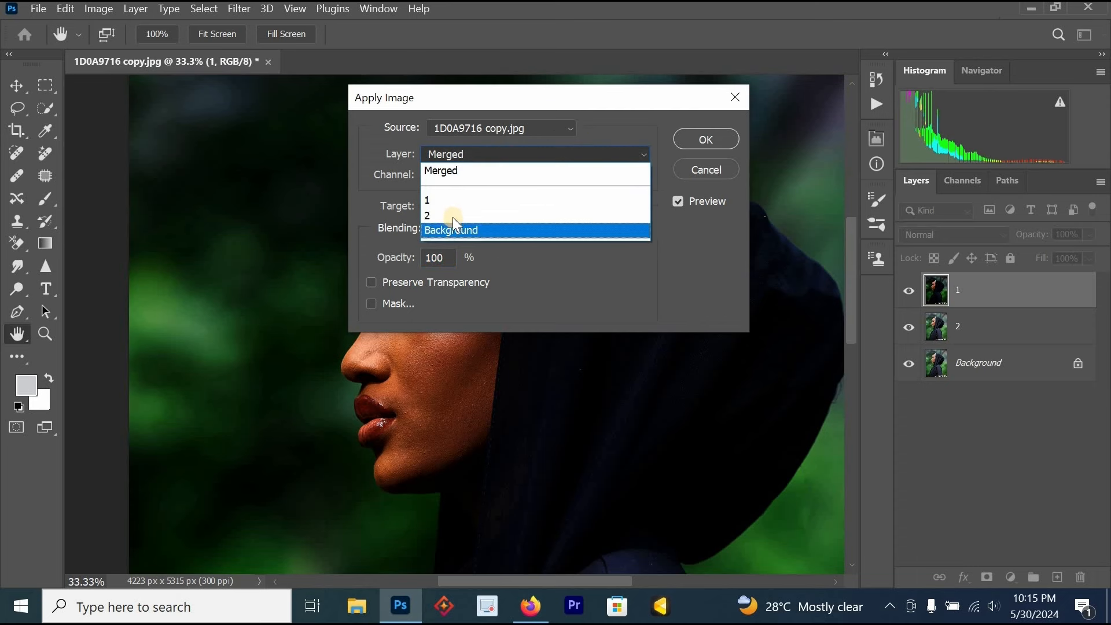
click(452, 217)
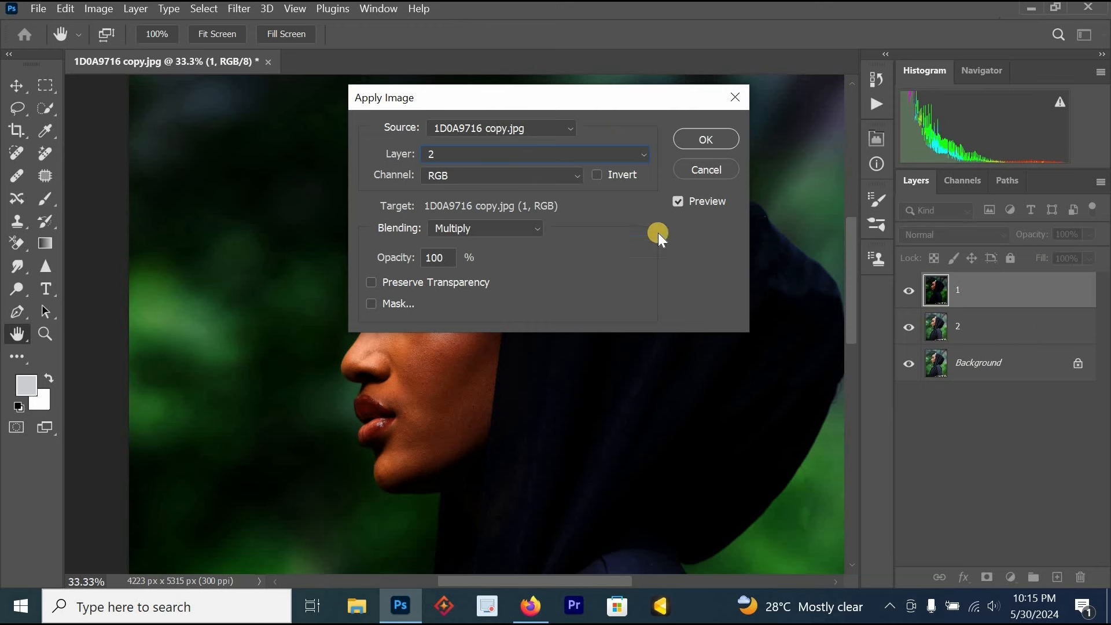
click(476, 227)
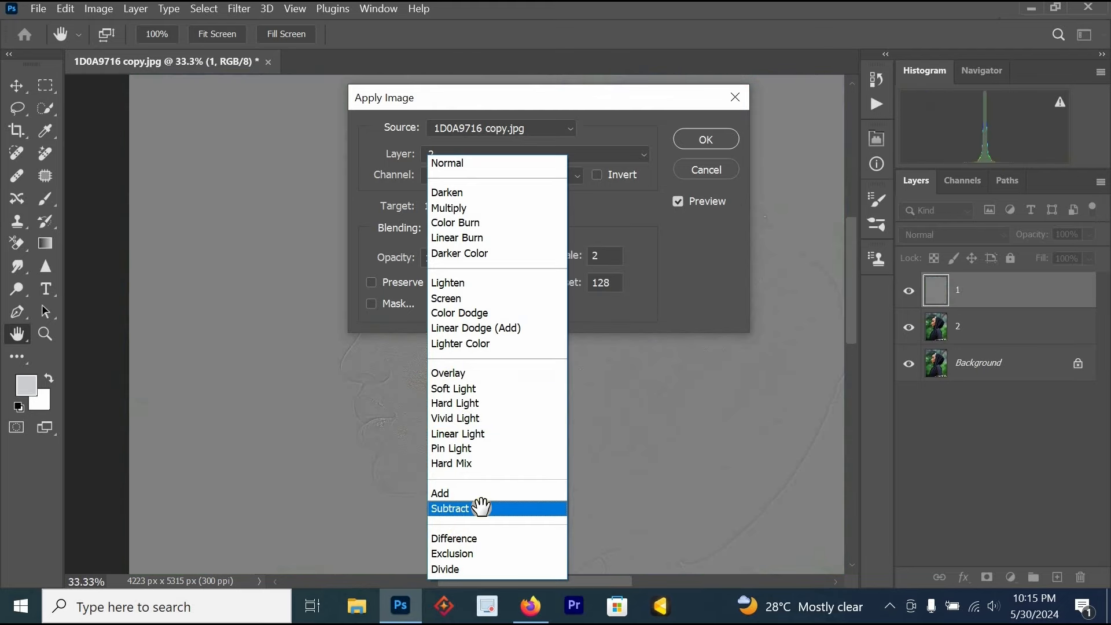
click(481, 508)
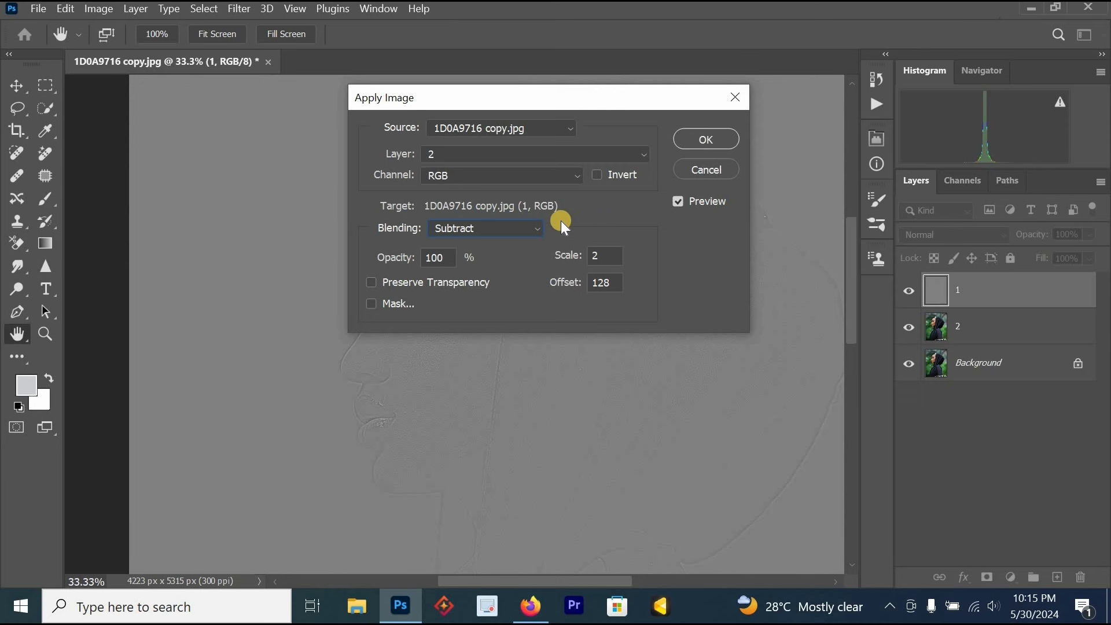
click(697, 148)
key(j)
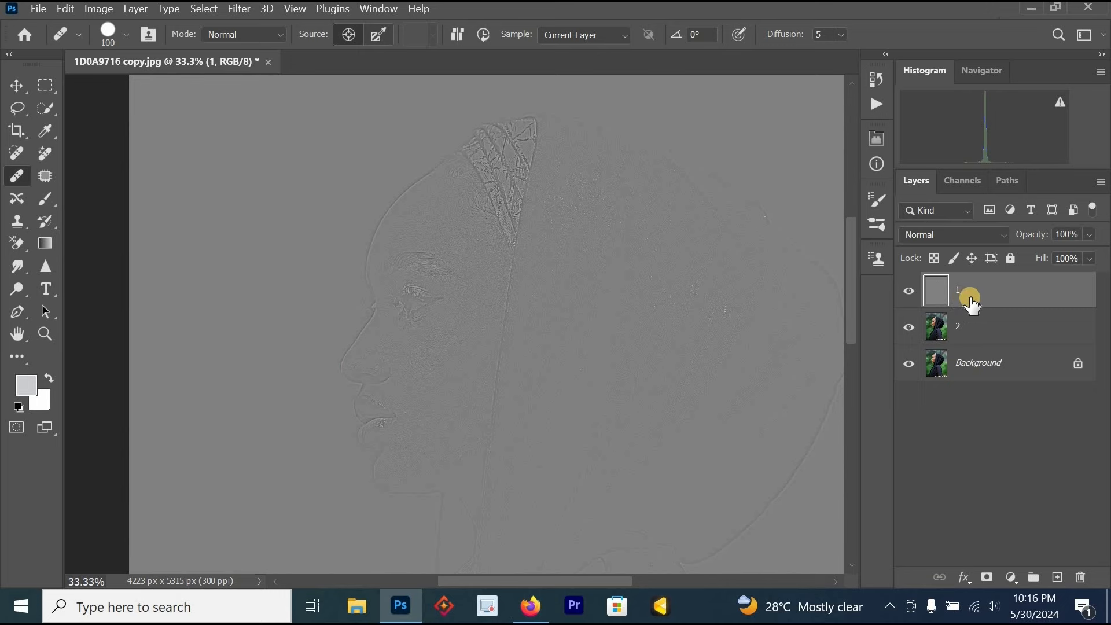
- Set the blend mode of layer 1 to Linear Light
click(967, 234)
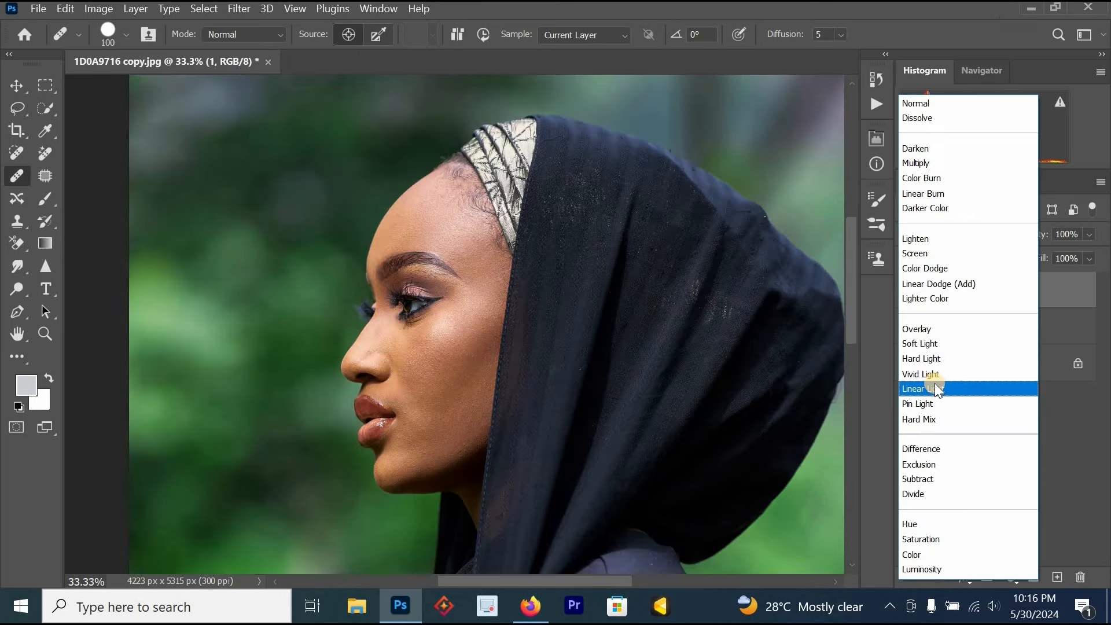
click(936, 388)
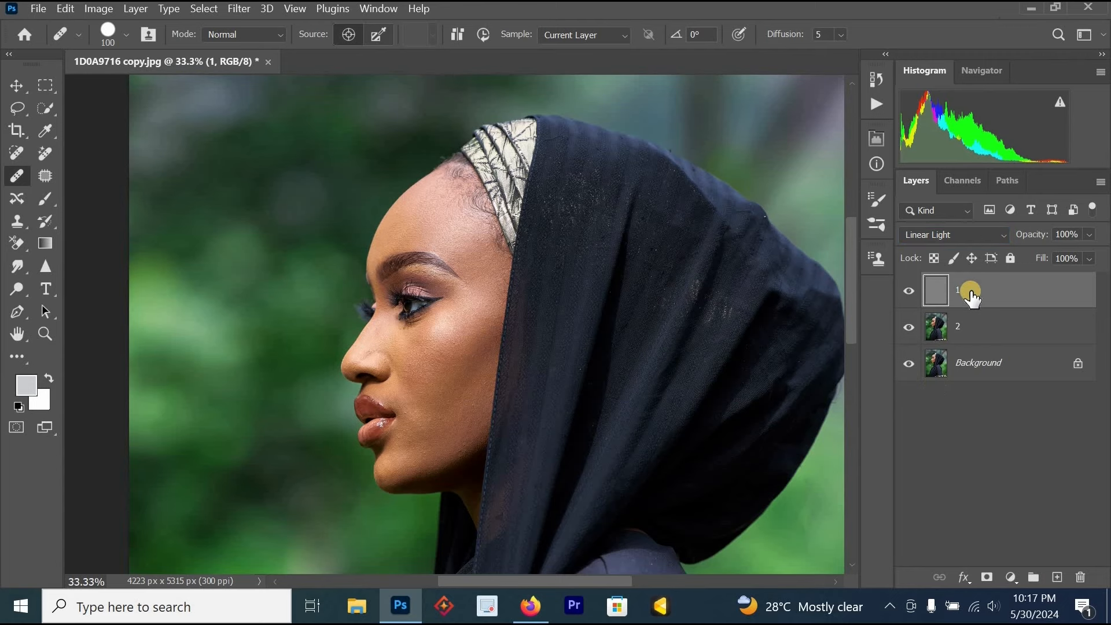
click(957, 234)
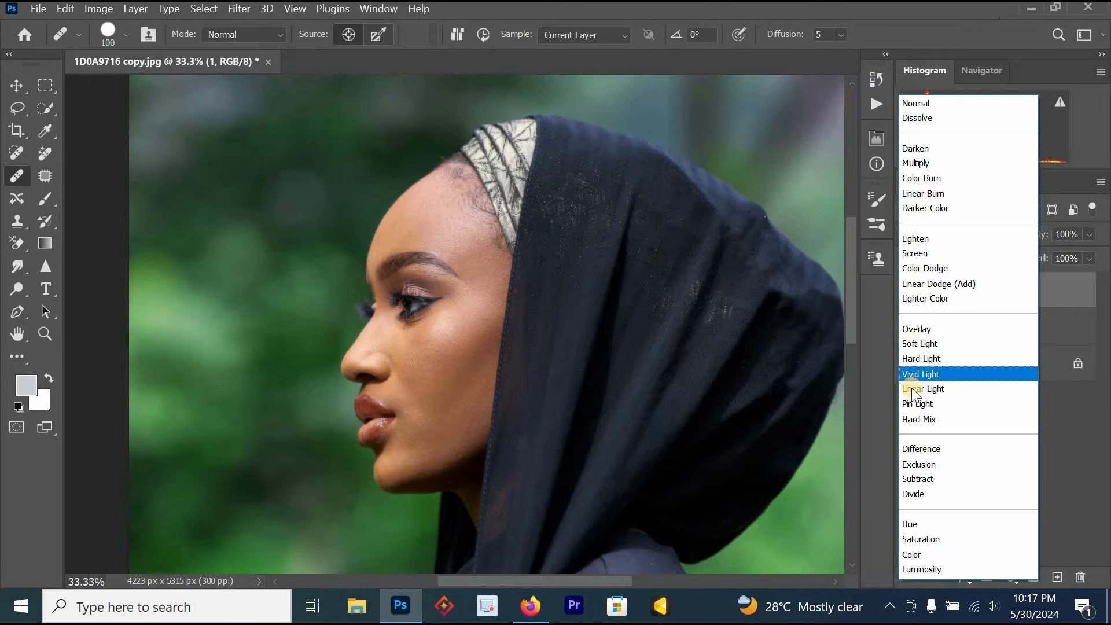
click(912, 391)
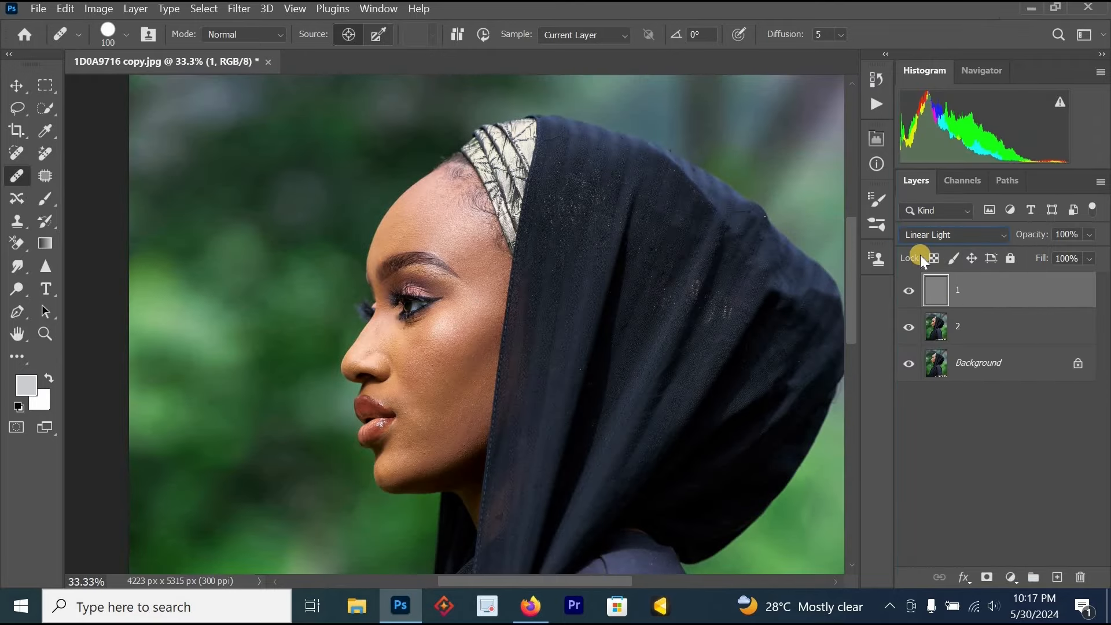
- Convert layer 2 to a smart object
click(970, 327)
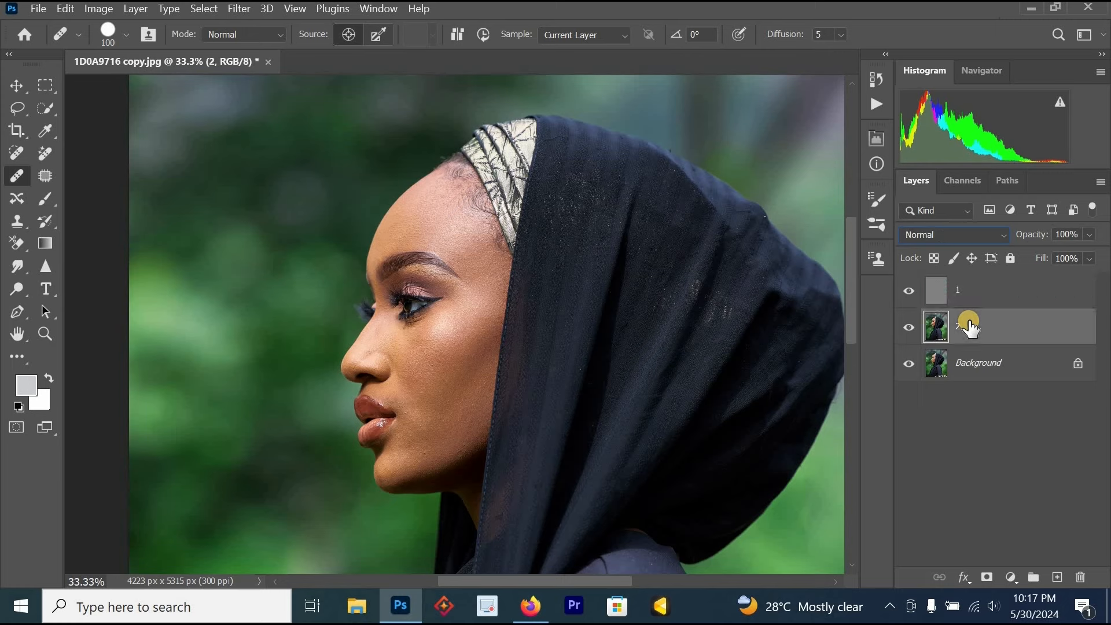
right_click(977, 327)
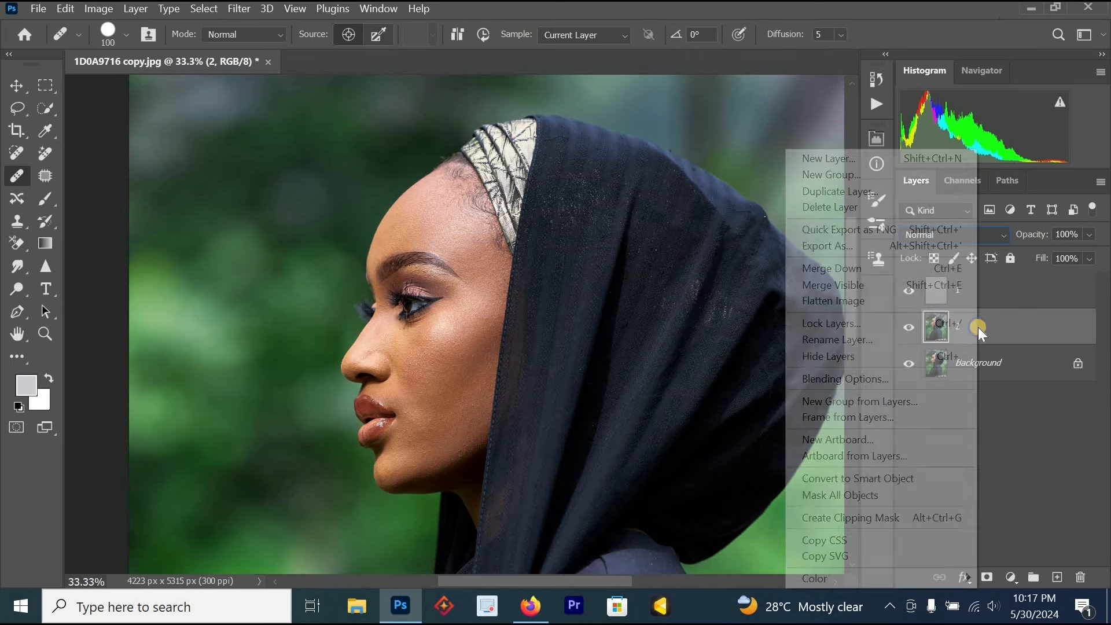
click(978, 327)
right_click(968, 329)
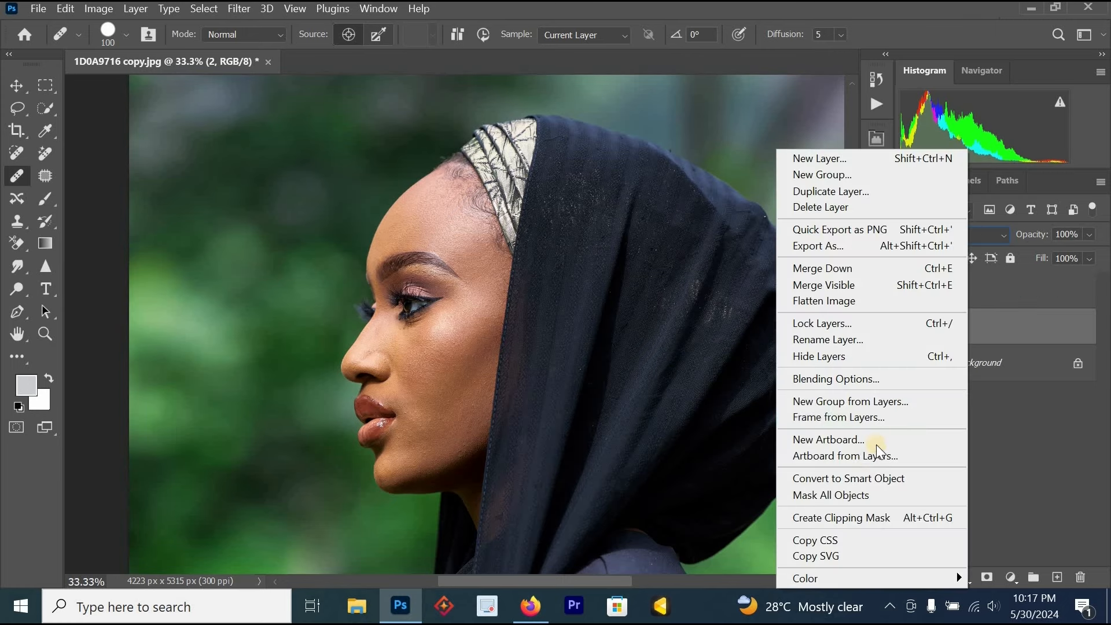
click(866, 480)
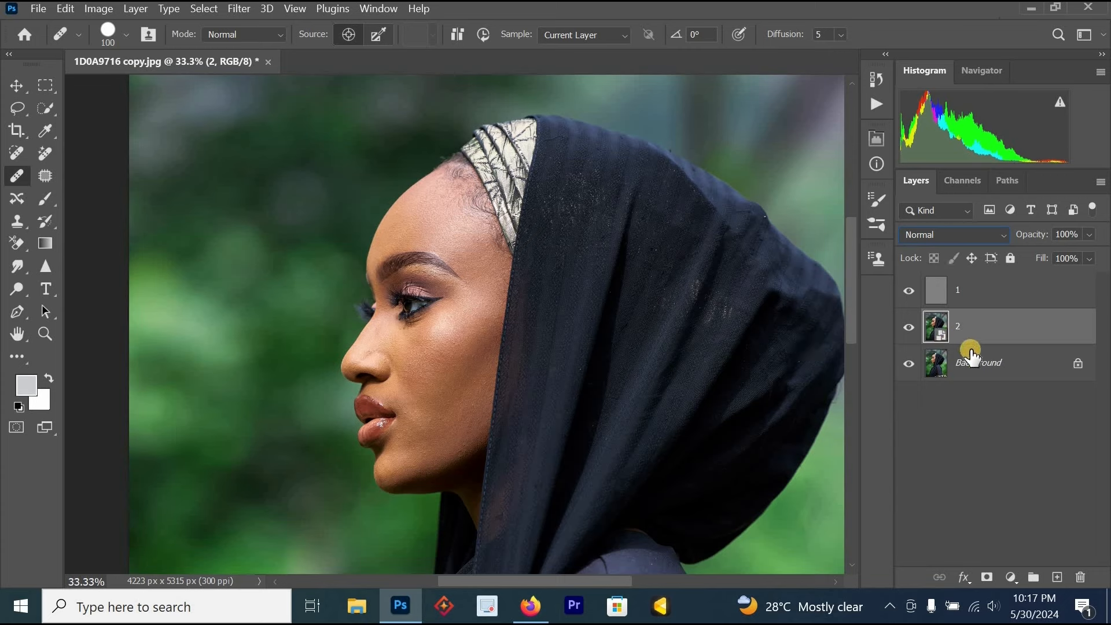
- Apply a Gaussian Blur with a radius of about 40 pixels to layer 2 as a smart filter
click(234, 8)
mouse_move(303, 212)
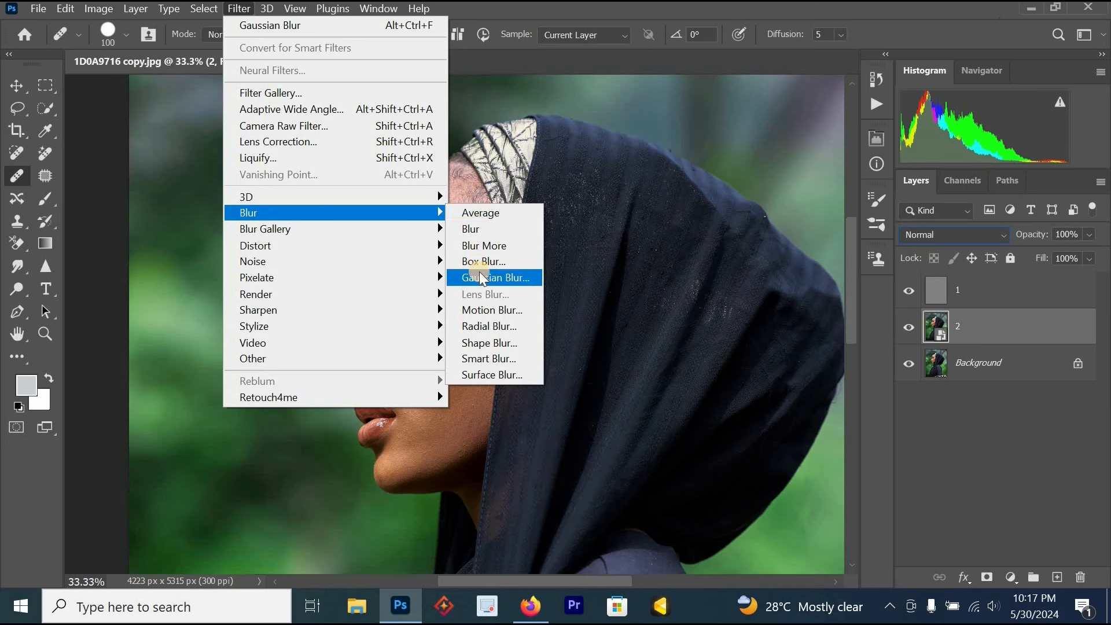
click(475, 277)
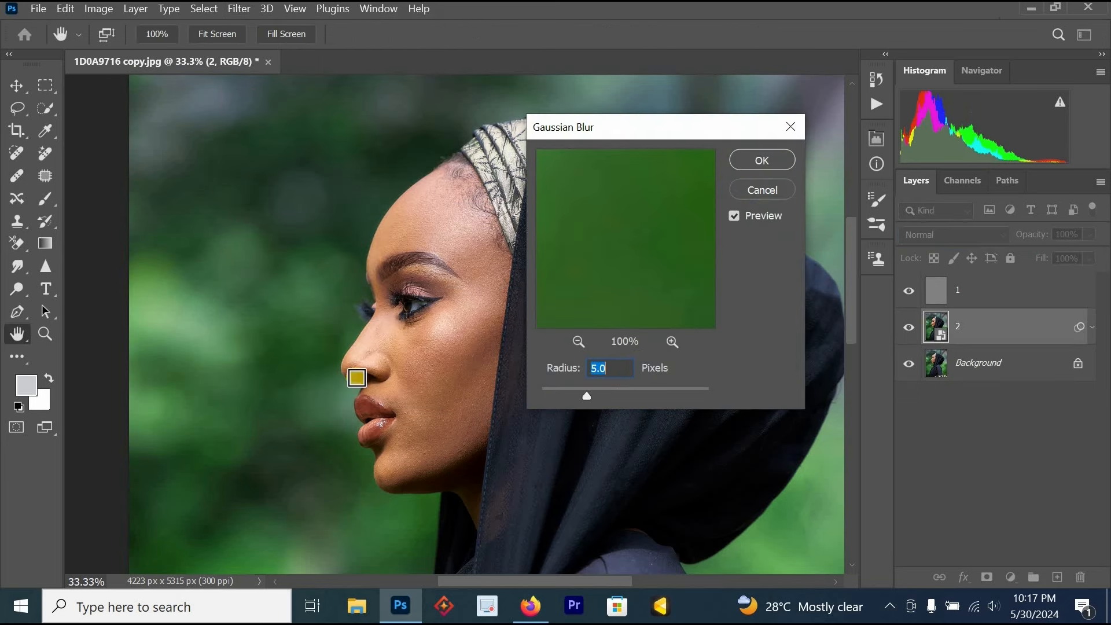
key(alt)
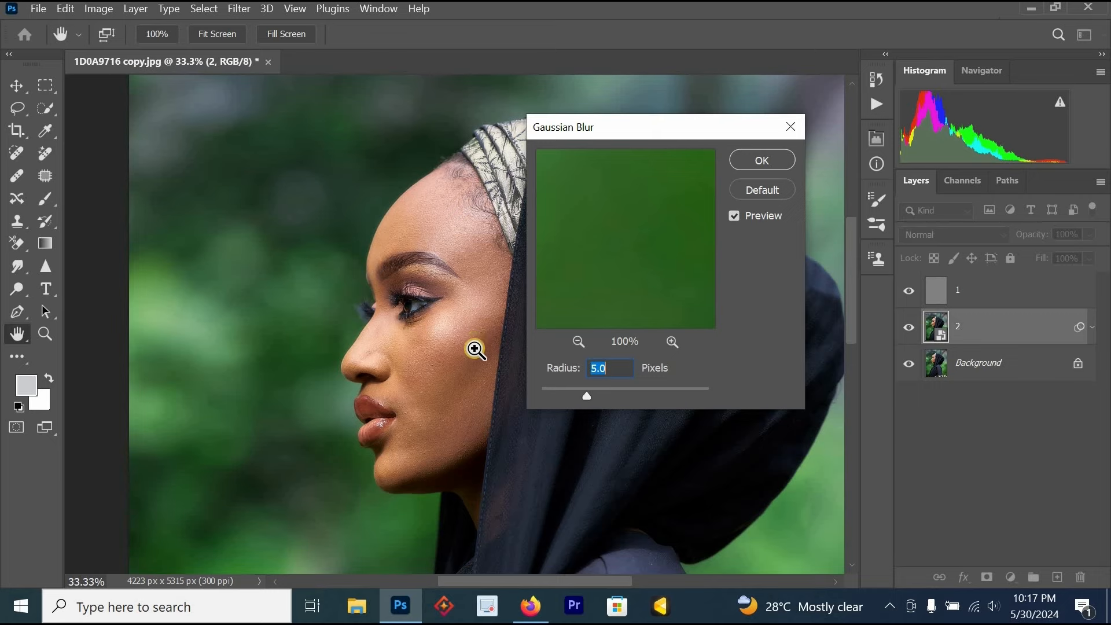
ctrl+click(476, 342)
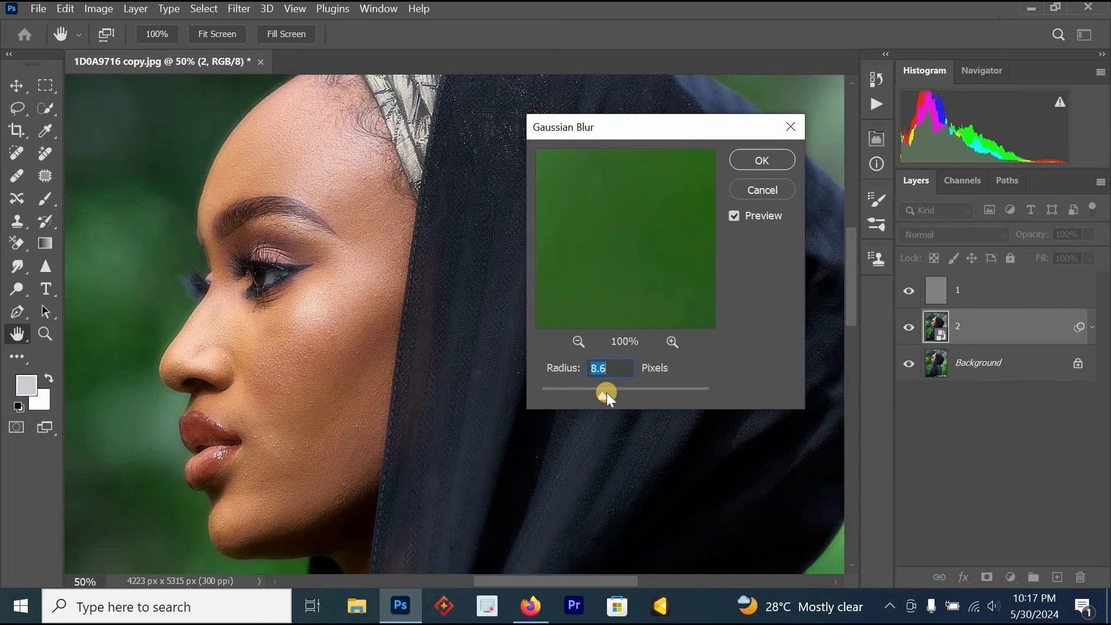
mouse_move(623, 398)
mouse_down()
mouse_move(651, 407)
mouse_move(628, 399)
mouse_up()
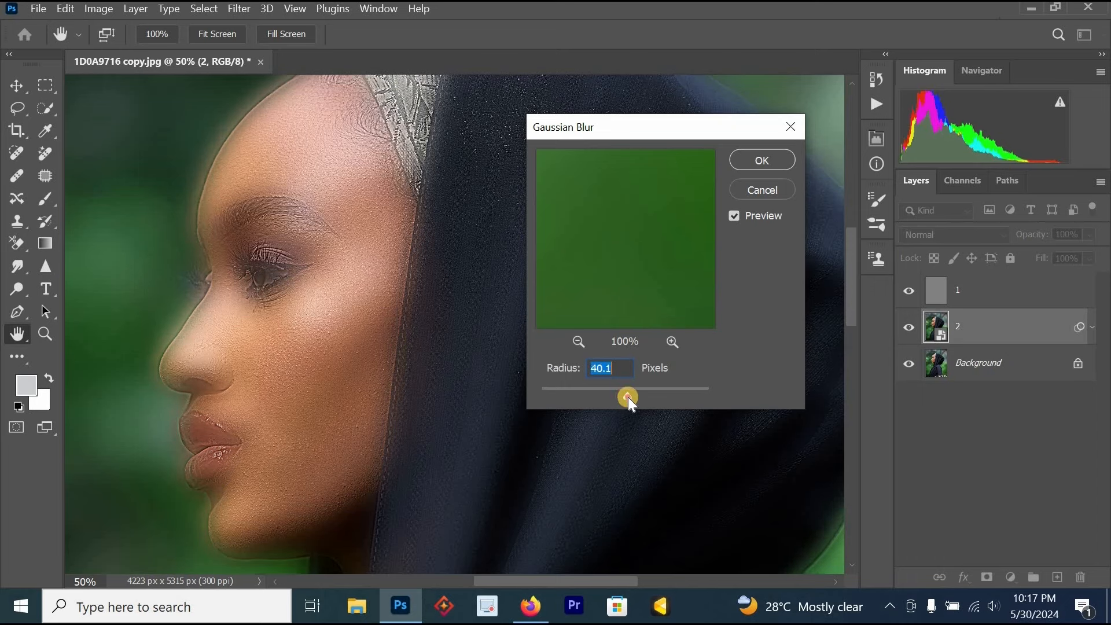
drag(627, 396, 629, 397)
click(764, 160)
- Invert the Smart Filters mask of layer 2 to black to hide the Gaussian Blur
click(930, 330)
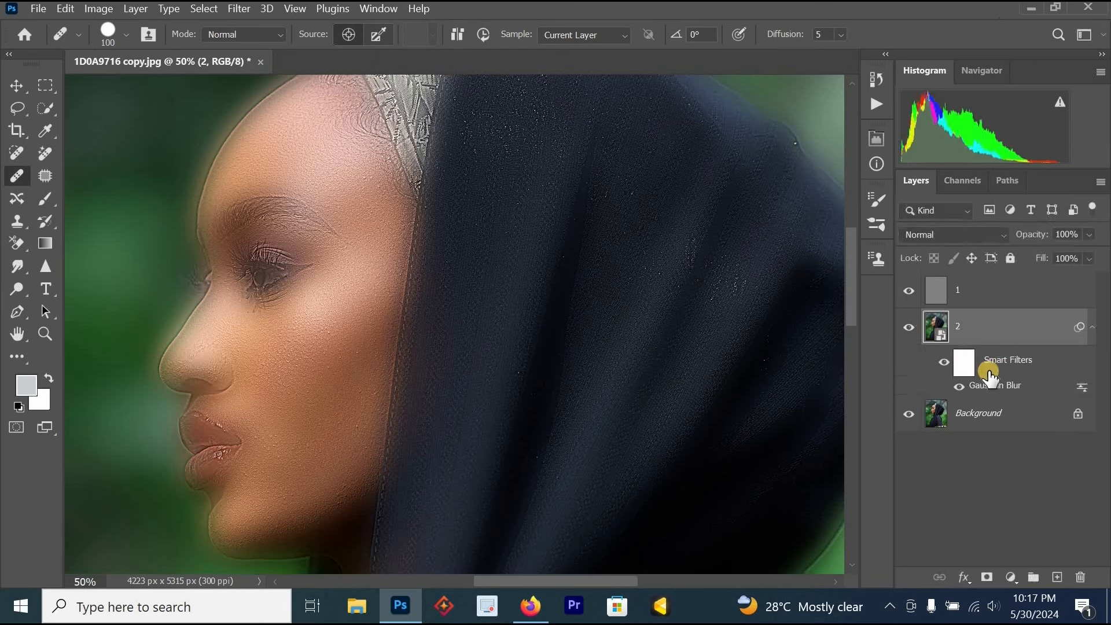
click(966, 369)
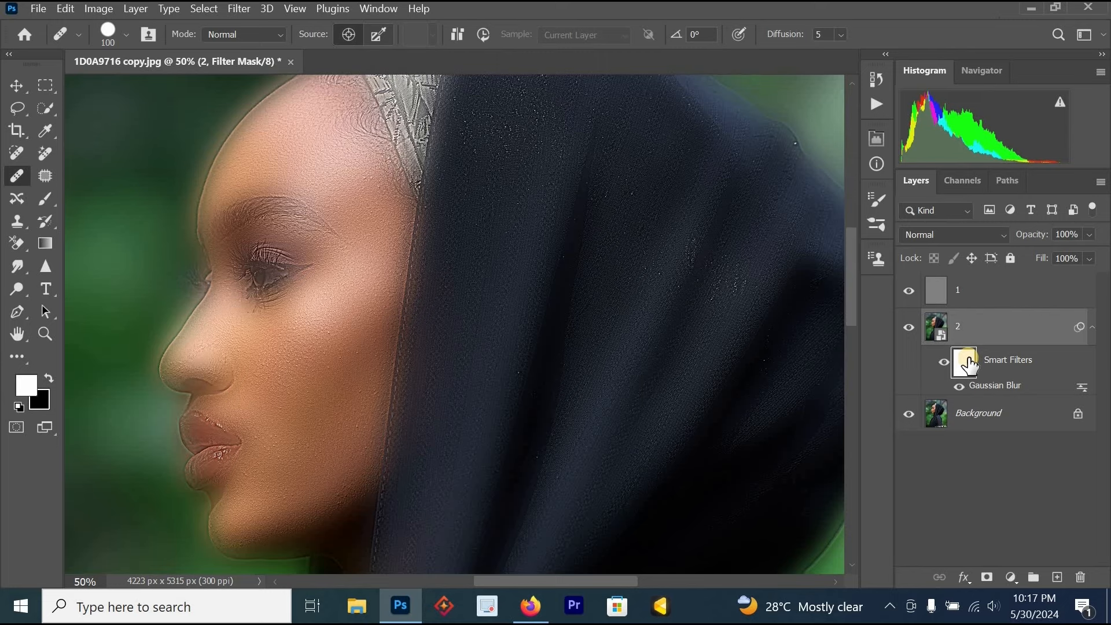
key(ctrl+i)
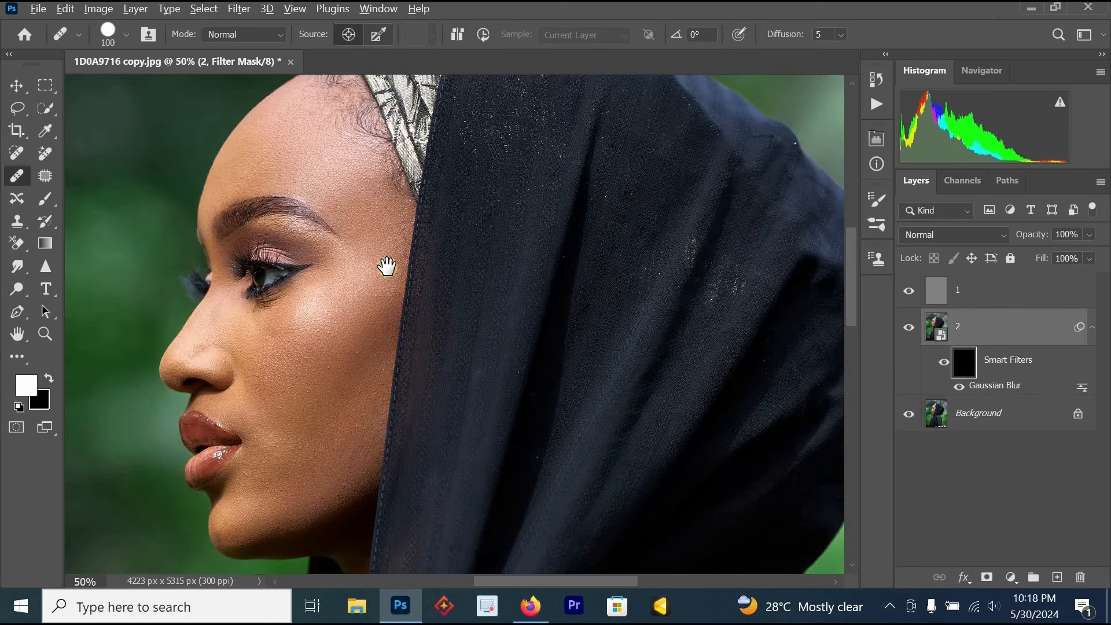
- Examine the Detty Magic Actions set for its frequency separation actions, without running any of them
drag(387, 266, 545, 308)
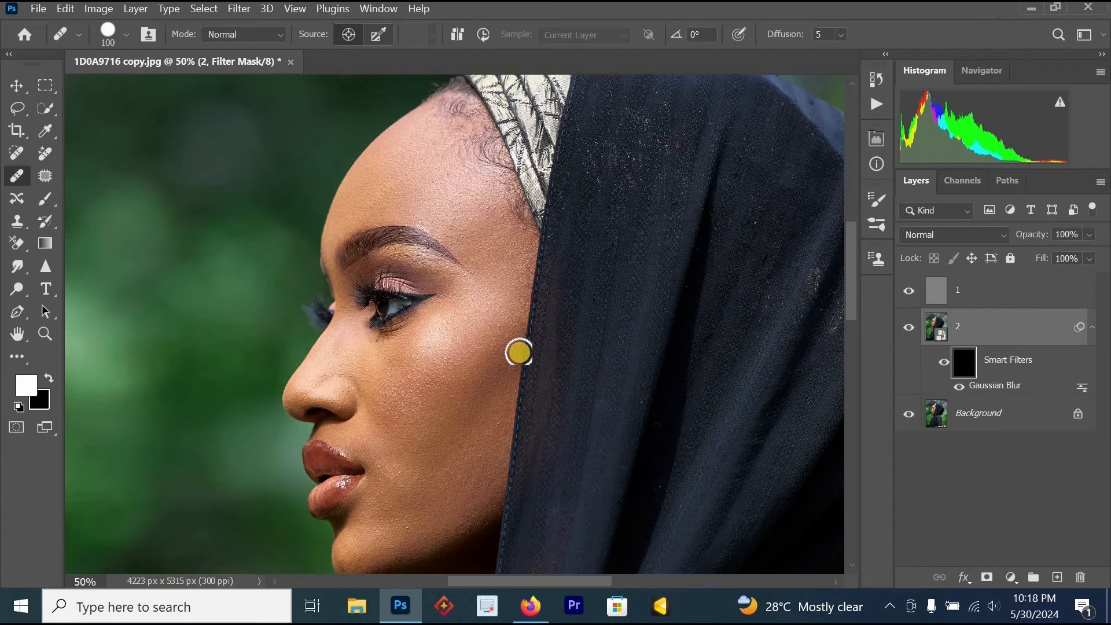
click(879, 109)
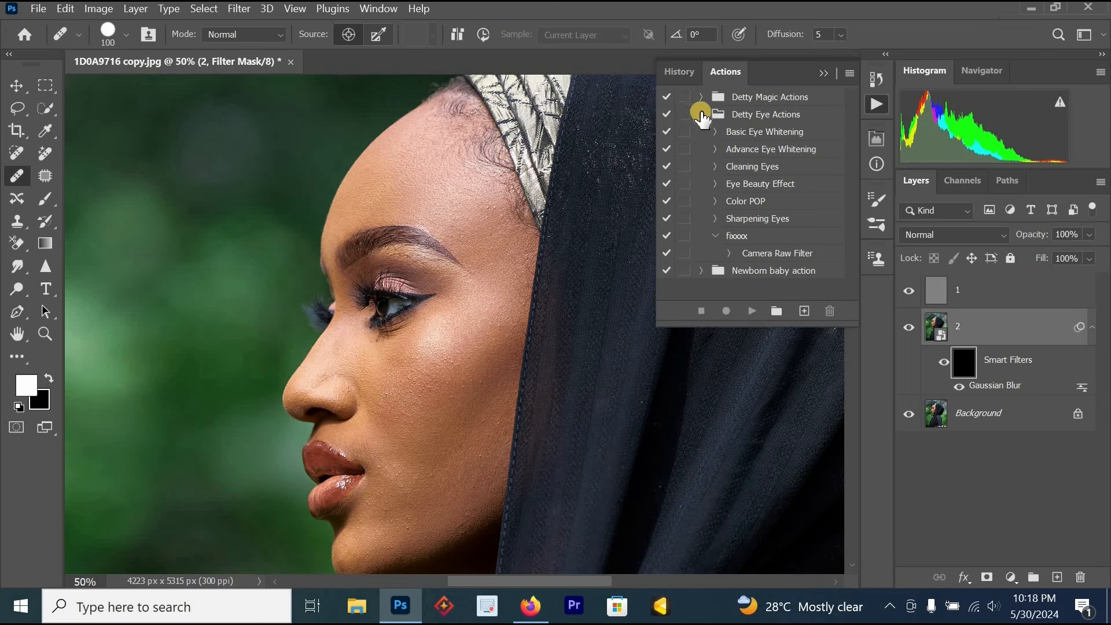
click(701, 115)
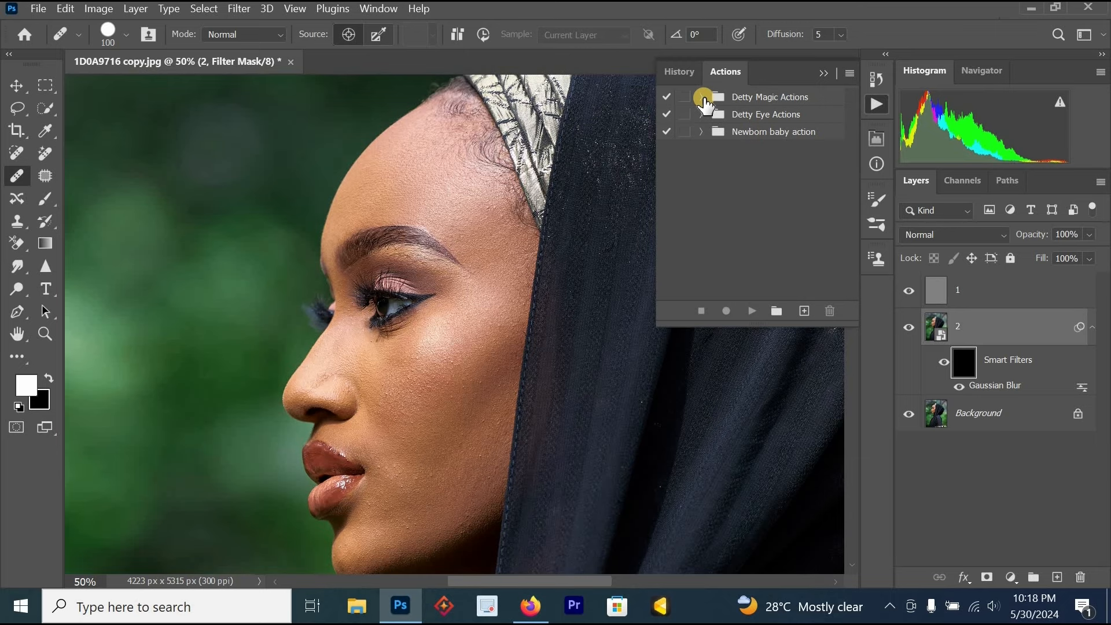
click(703, 97)
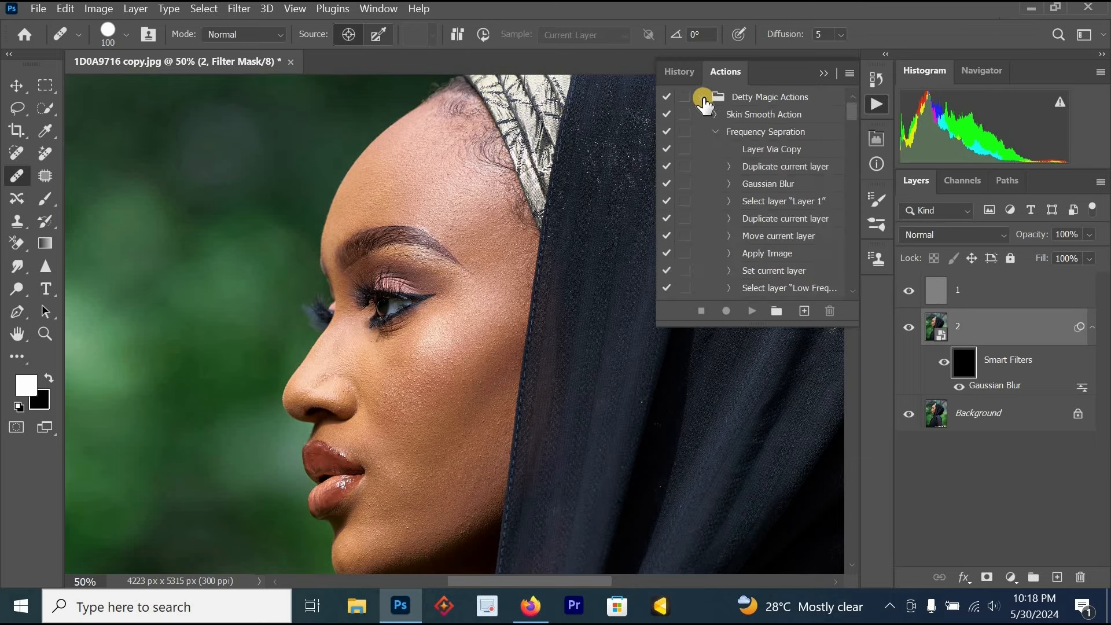
click(715, 132)
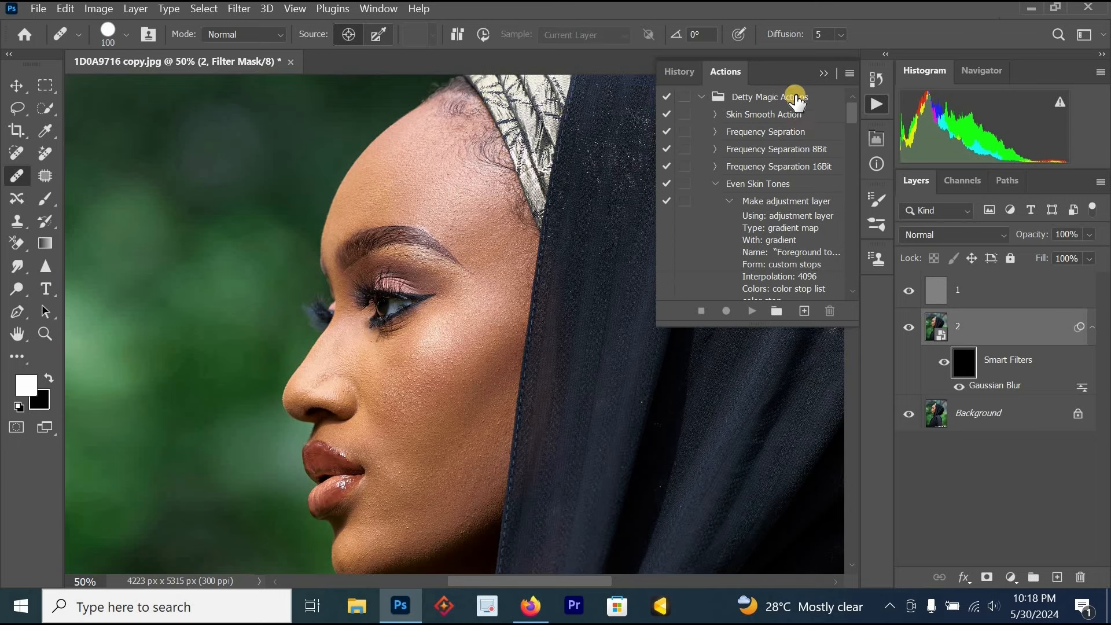
click(775, 132)
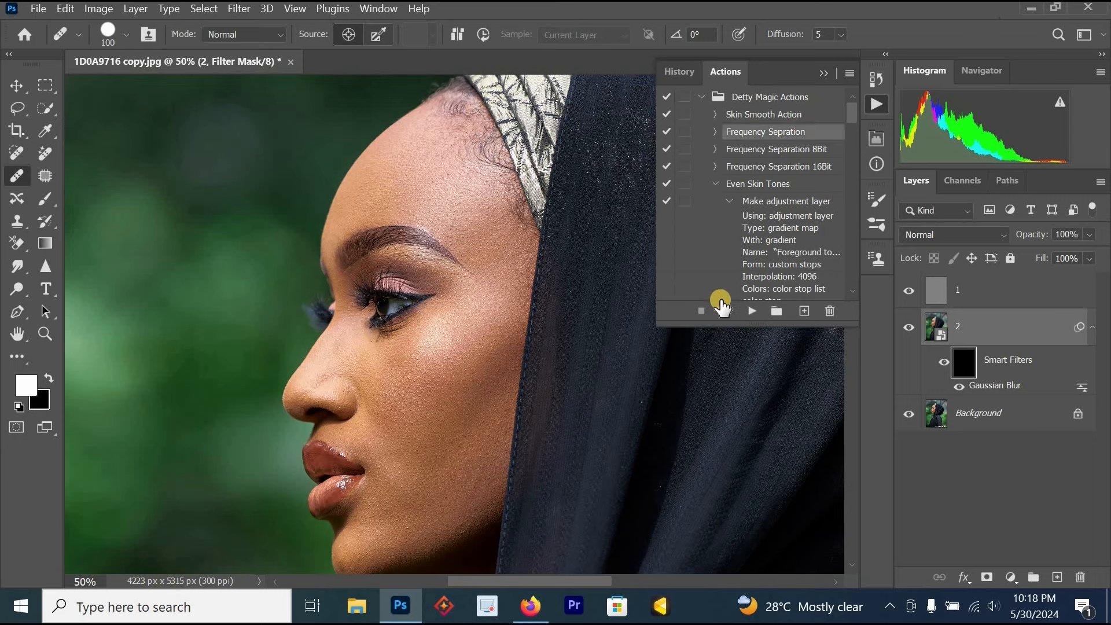
click(824, 78)
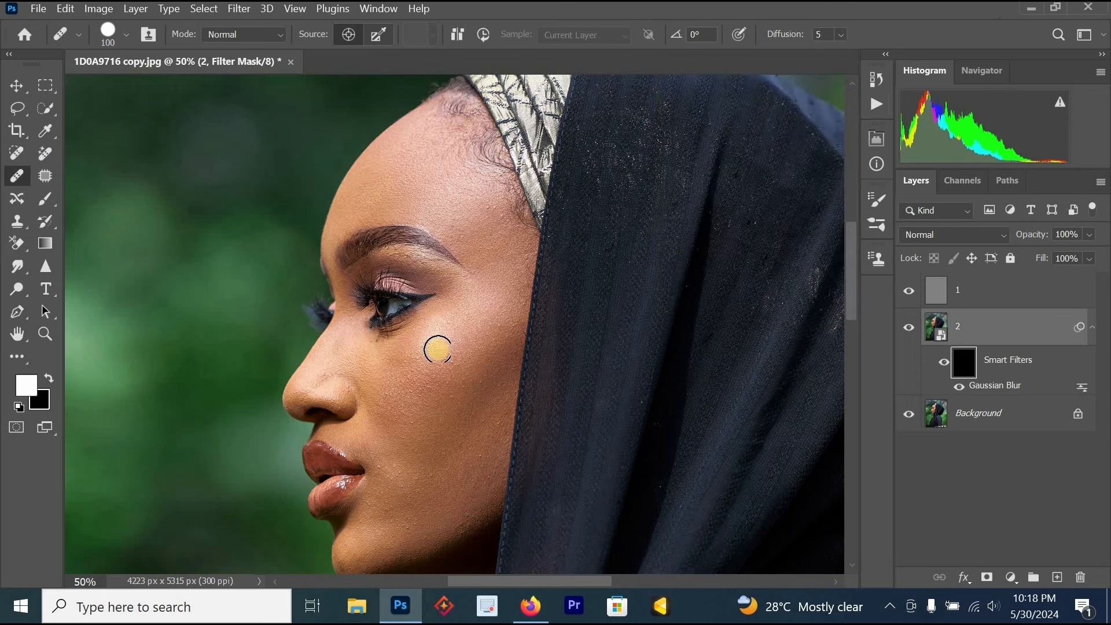
- Try to paint on layer 2's filter mask over the cheek with the Healing Brush at size 125
key(bracketright)
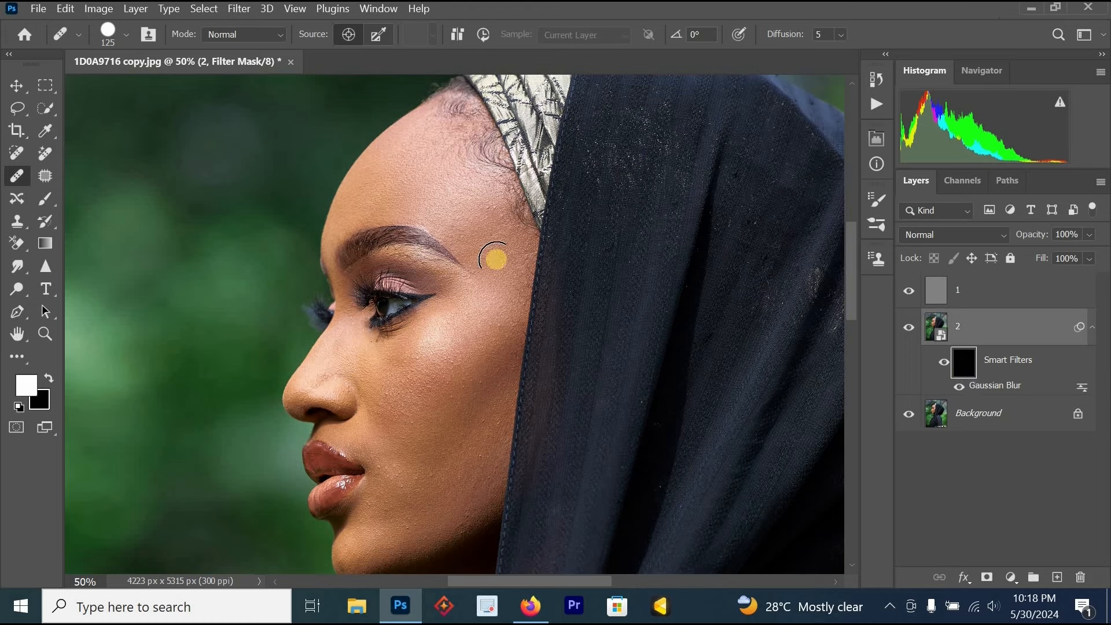
click(427, 447)
click(529, 246)
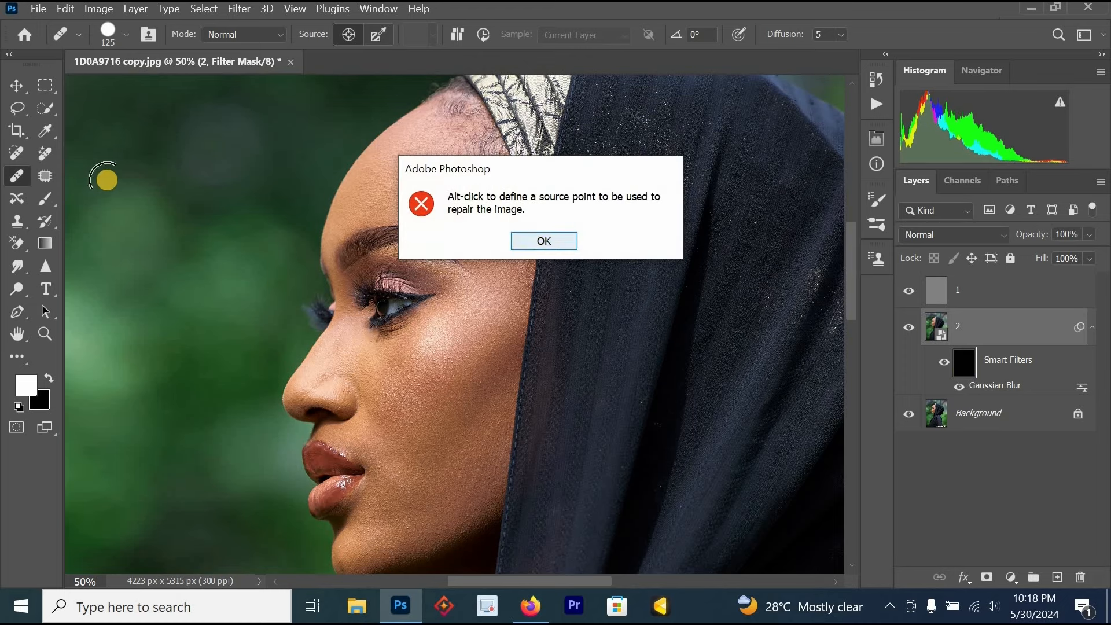
click(45, 199)
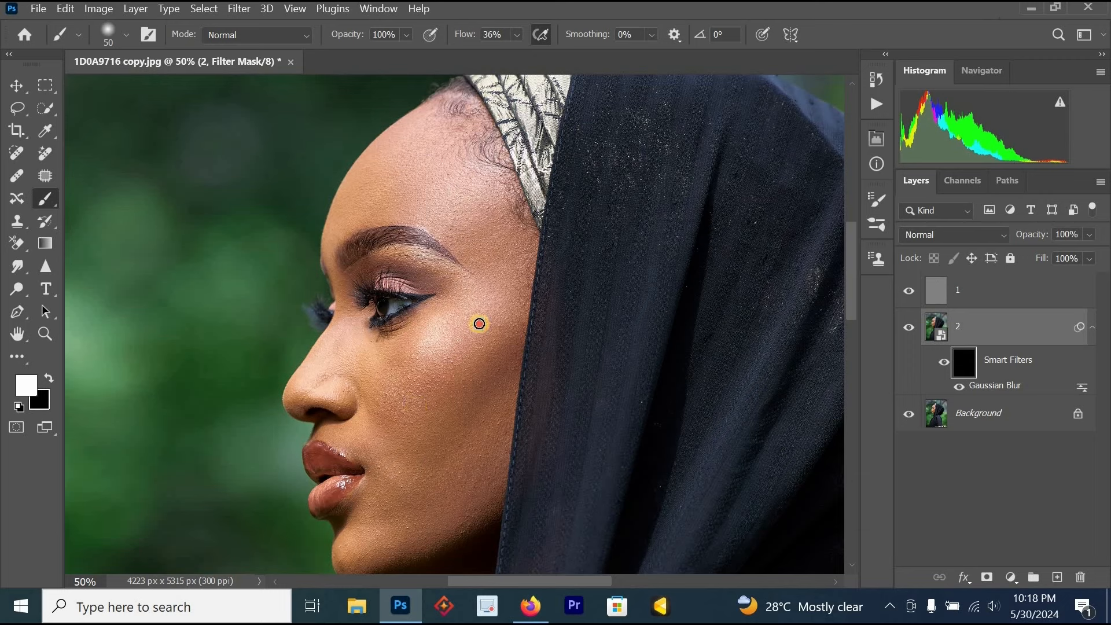
key(ctrl+i)
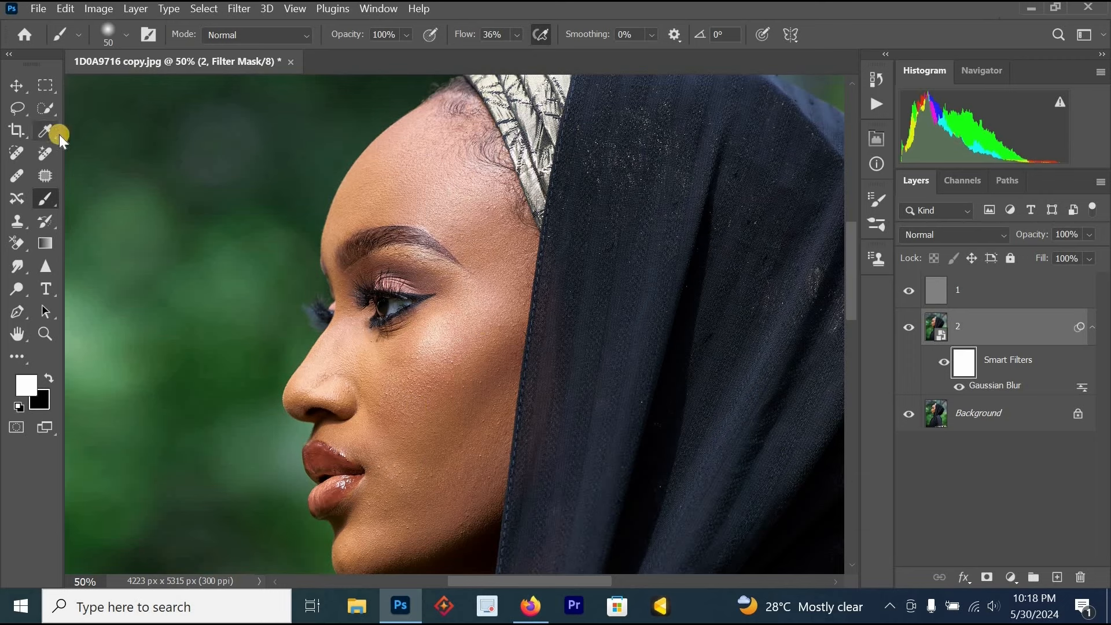
key(ctrl+i)
- Draw a freehand Lasso selection around the forehead, running above the eyebrow and down to the temple beside the headscarf
click(13, 109)
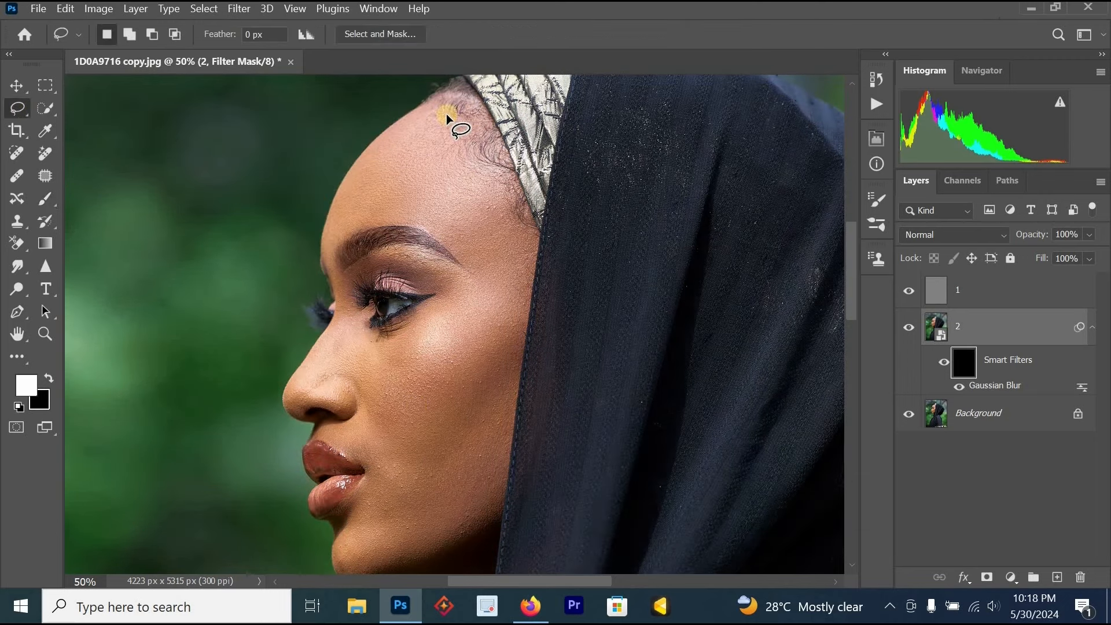
drag(412, 113, 337, 201)
drag(337, 200, 338, 200)
click(462, 130)
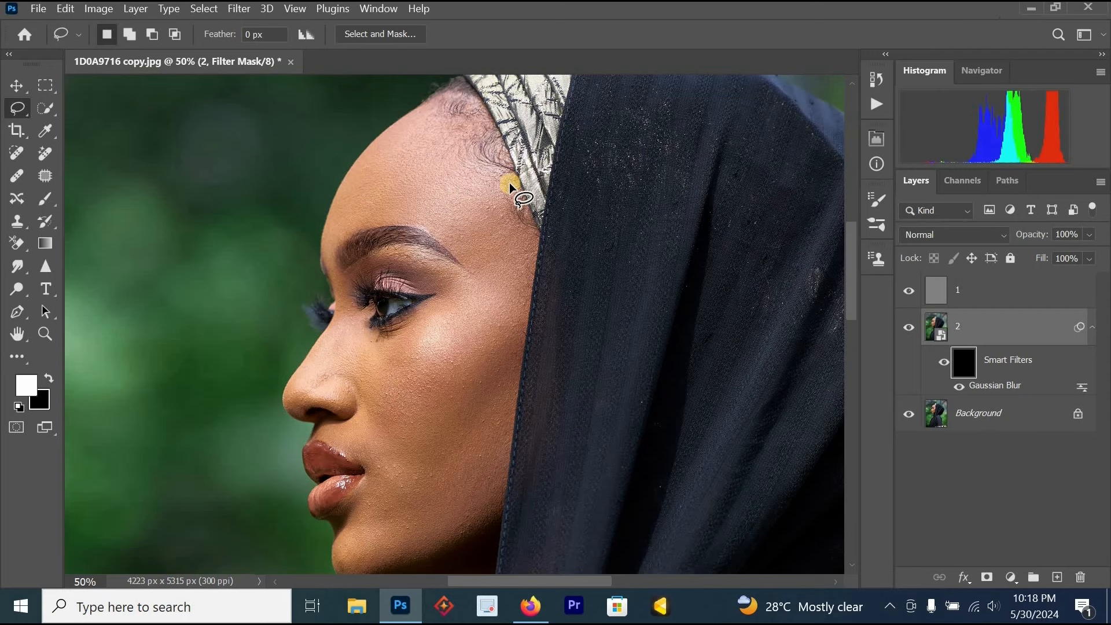
mouse_move(508, 186)
mouse_down()
mouse_move(470, 101)
mouse_move(452, 97)
mouse_move(358, 171)
mouse_move(335, 199)
mouse_move(329, 243)
mouse_move(372, 218)
mouse_move(419, 225)
mouse_up()
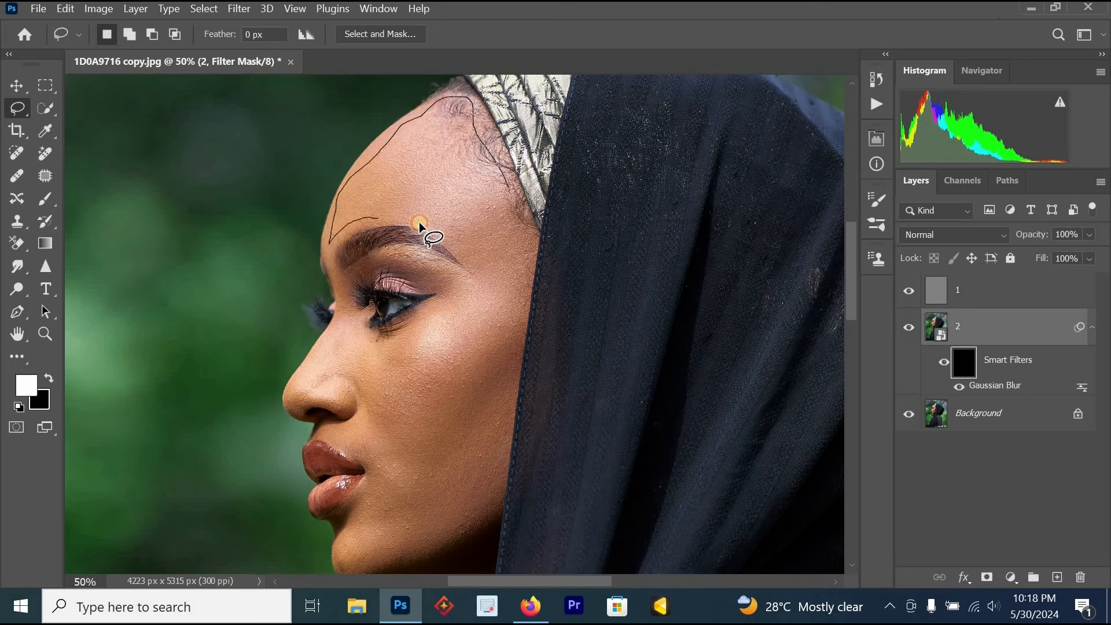
mouse_move(461, 254)
mouse_down()
mouse_move(504, 304)
mouse_move(529, 290)
mouse_move(536, 245)
mouse_move(513, 192)
mouse_up()
- Feather the forehead selection by 33 pixels, fill it with white on layer 2's filter mask, and deselect
right_click(541, 200)
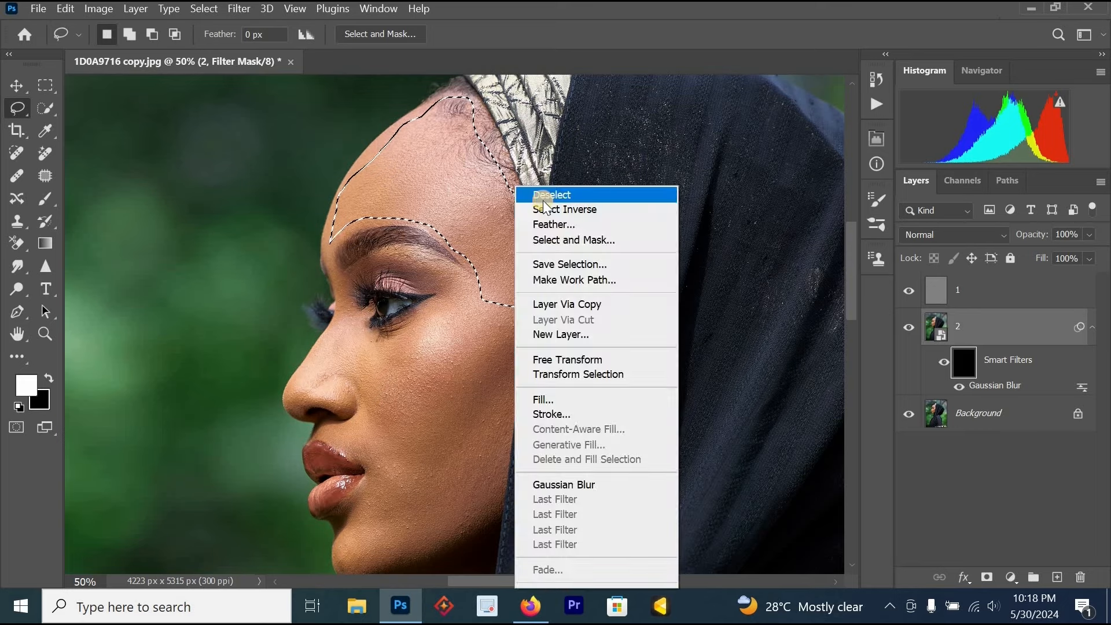
click(548, 221)
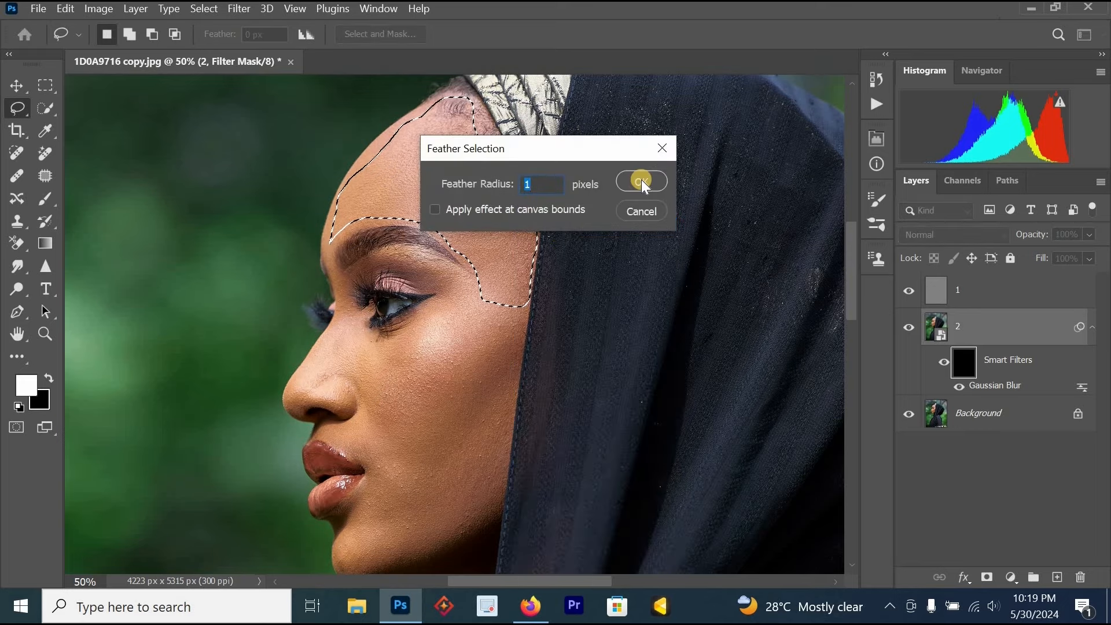
text(33)
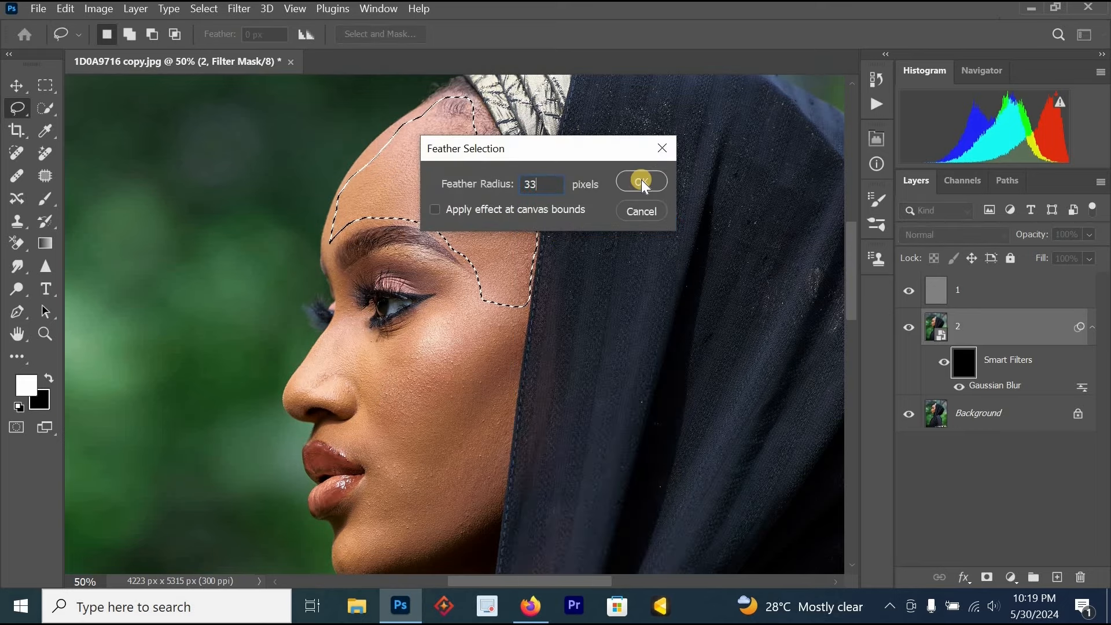
click(641, 181)
key(alt+BackSpace)
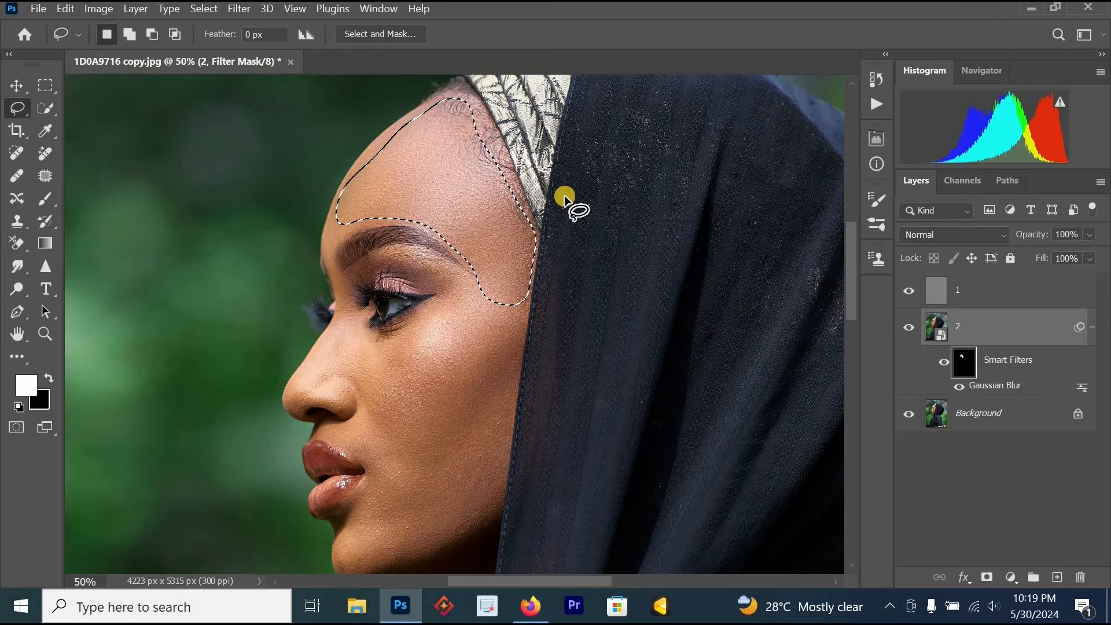
key(ctrl+d)
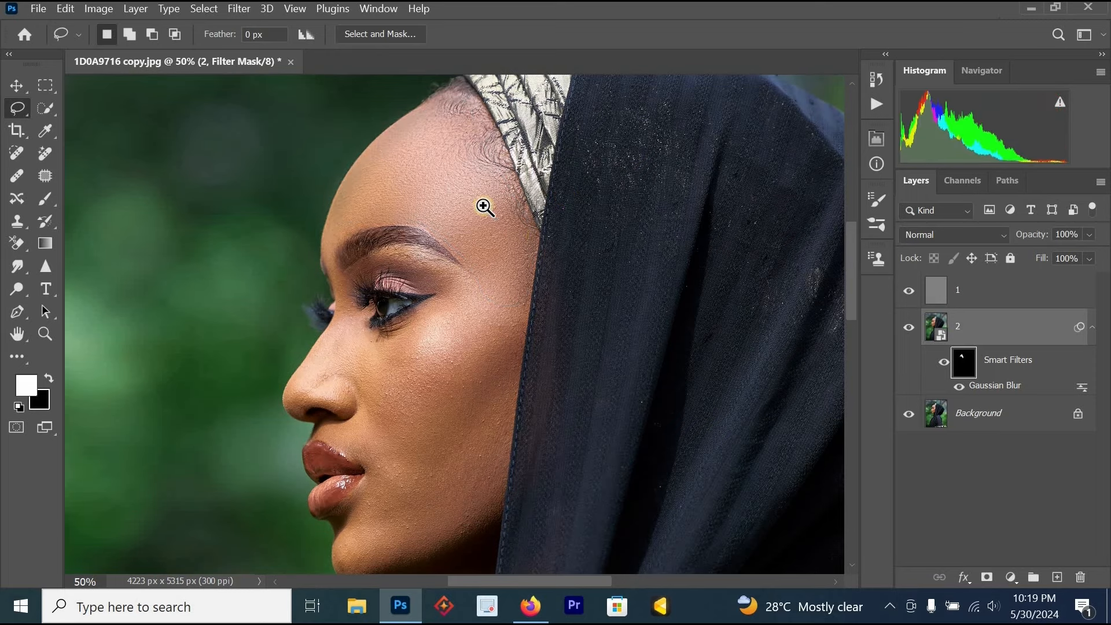
- Paint black on layer 2's filter mask at the front edge of the forehead with a soft brush of size 100
click(485, 207)
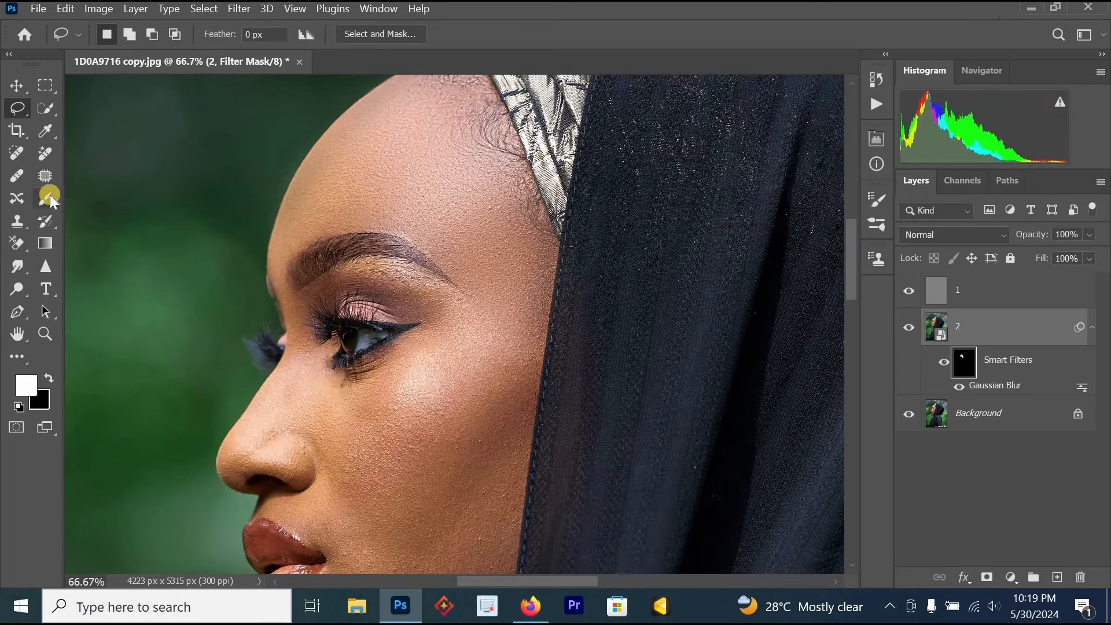
click(50, 198)
key(x)
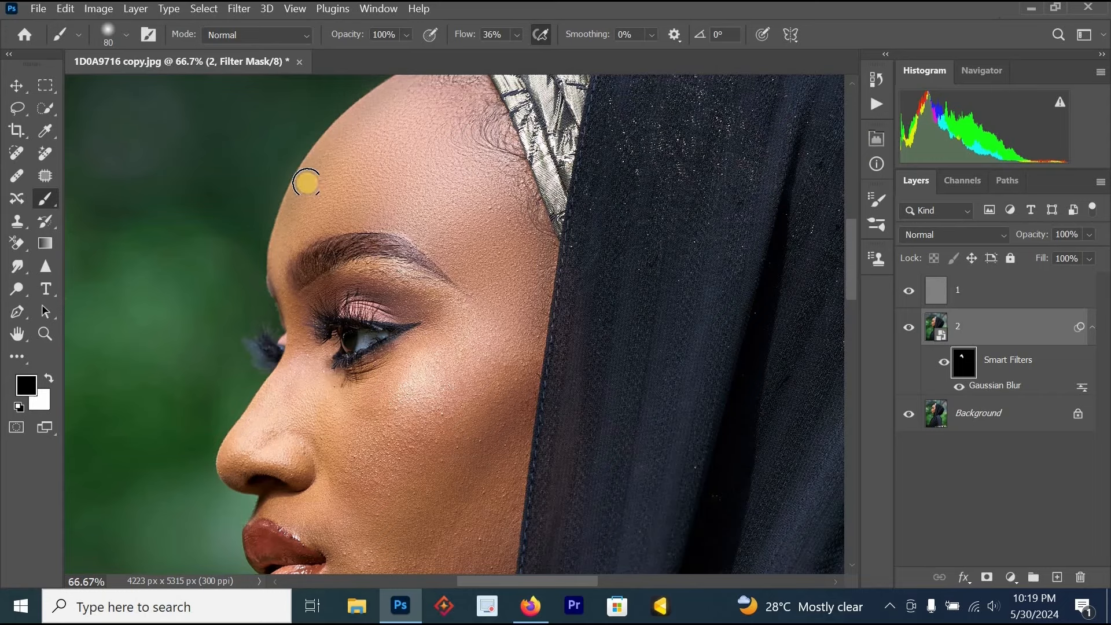
key(bracketright)
key(bracketright)
click(308, 184)
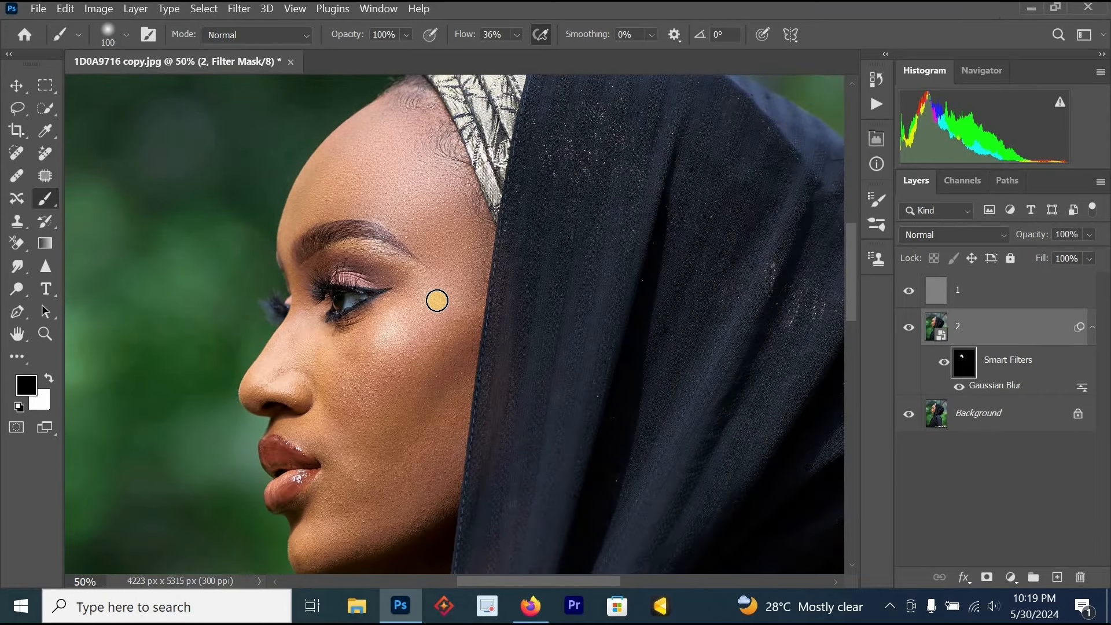
- Paint white on layer 2's filter mask over the cheek and around the eye, and enlarge the brush to 150
key(x)
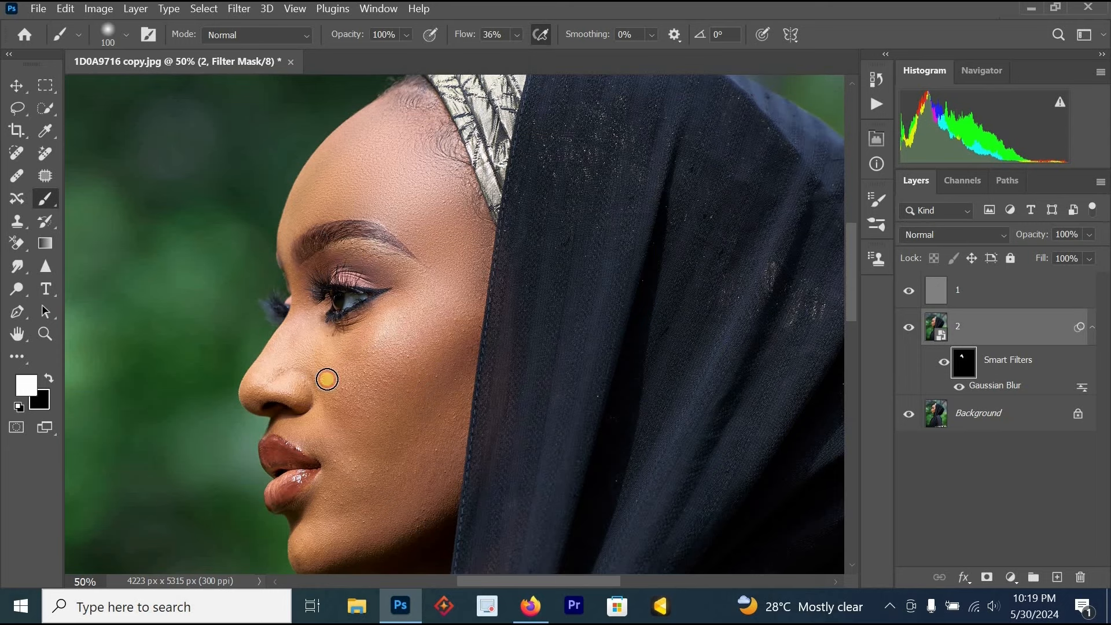
mouse_move(337, 335)
mouse_down()
mouse_move(302, 307)
mouse_move(285, 379)
mouse_move(326, 239)
mouse_up()
key(bracketright)
key(bracketright)
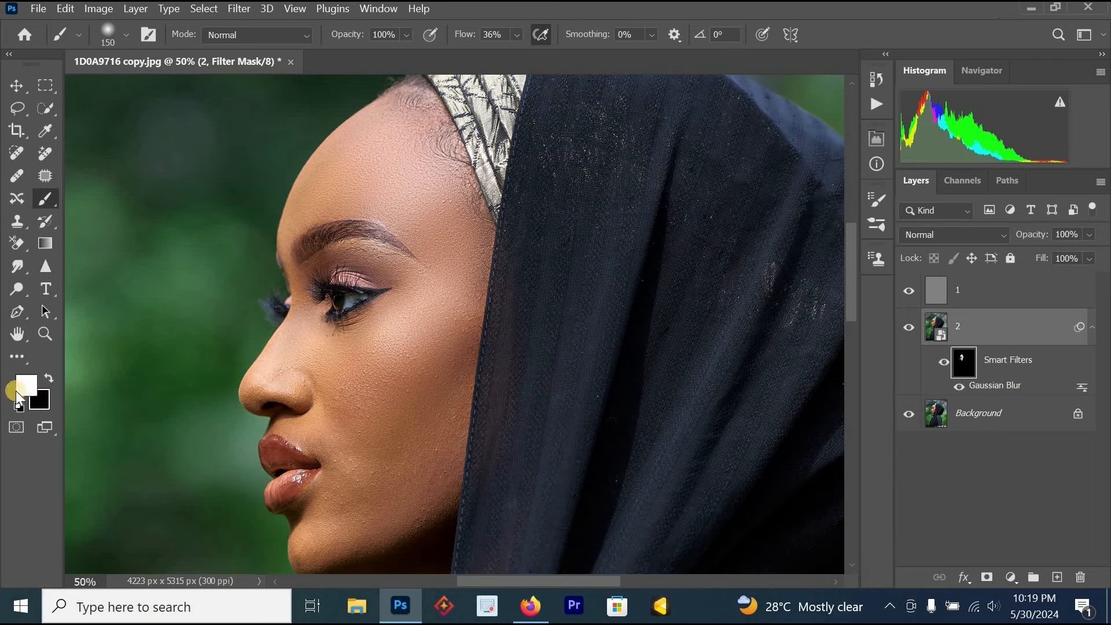
key(x)
key(x)
click(27, 384)
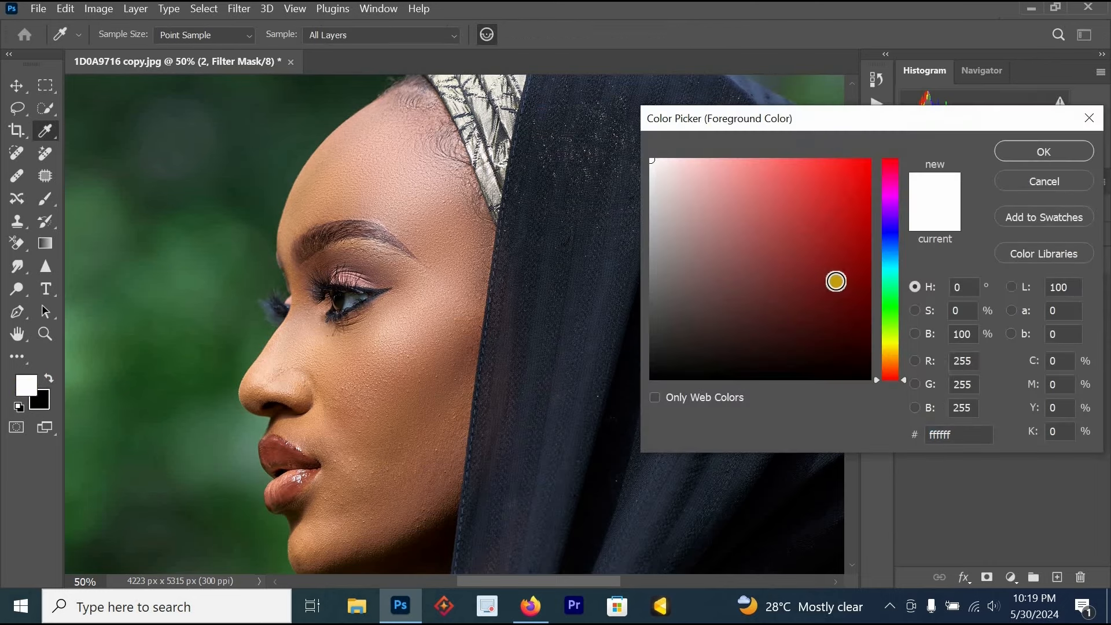
key(Return)
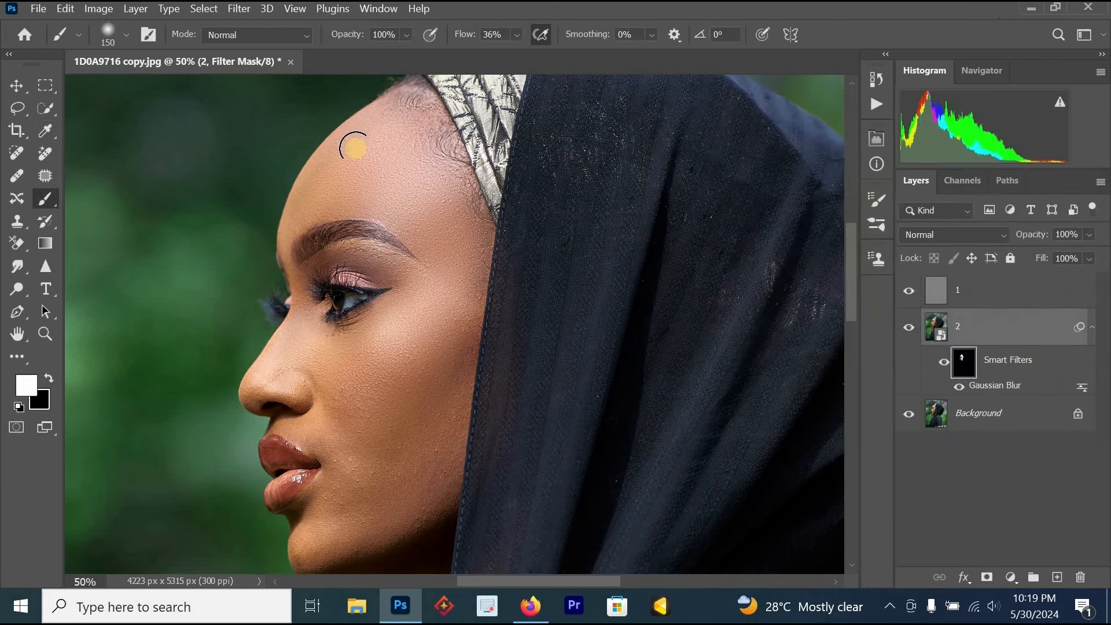
key(x)
key(x)
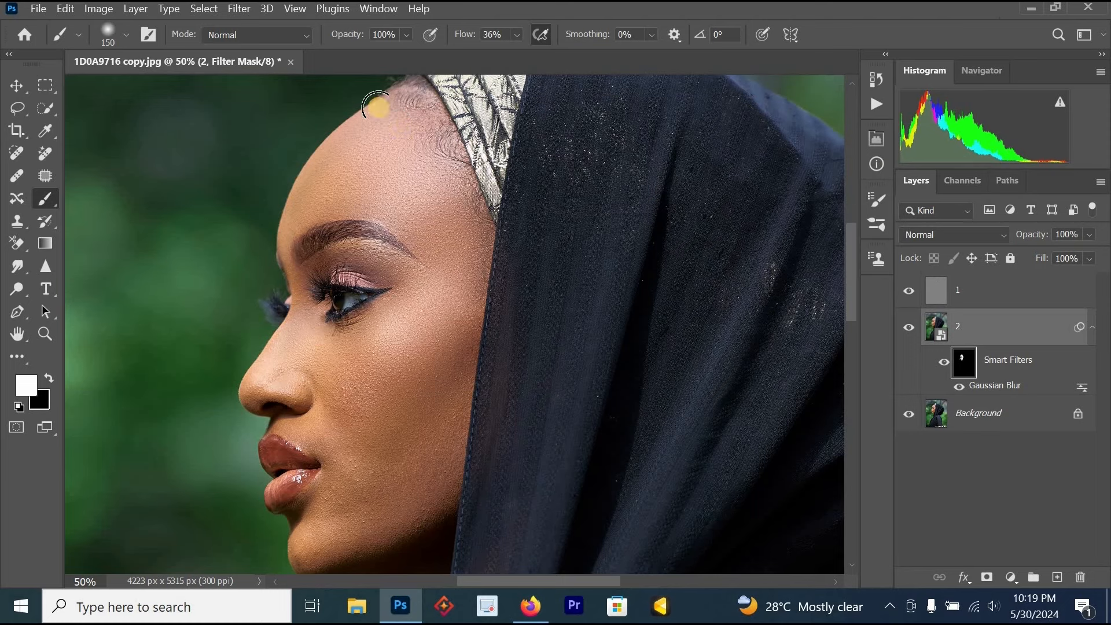
- Set the Brush flow to 13% and paint the filter mask white along the front of the forehead and black along the hairline
click(517, 36)
click(509, 55)
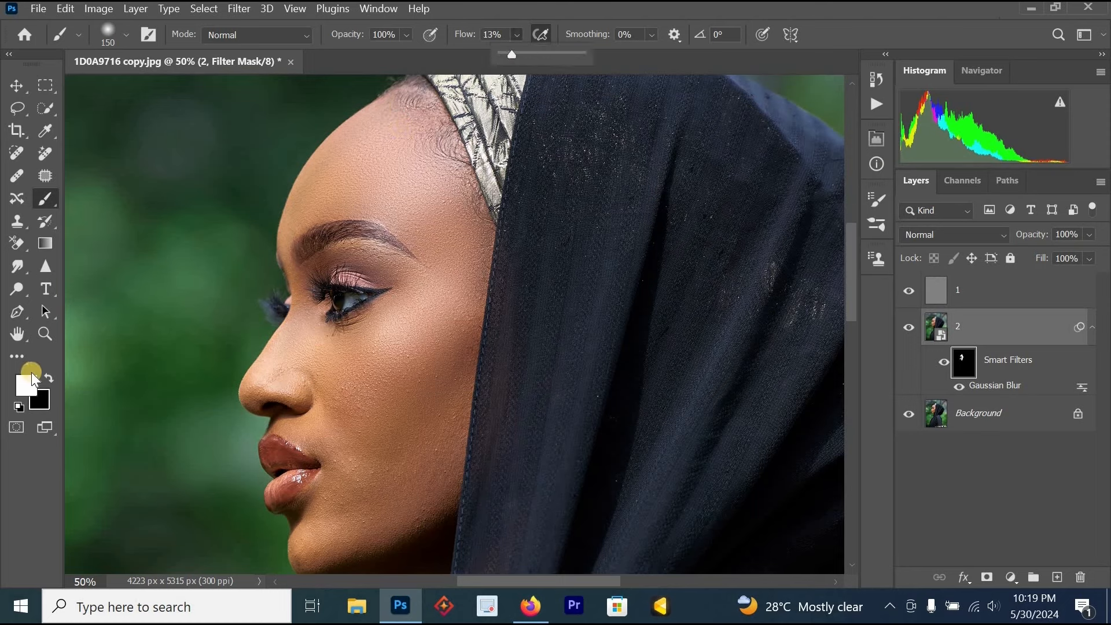
click(44, 379)
click(49, 381)
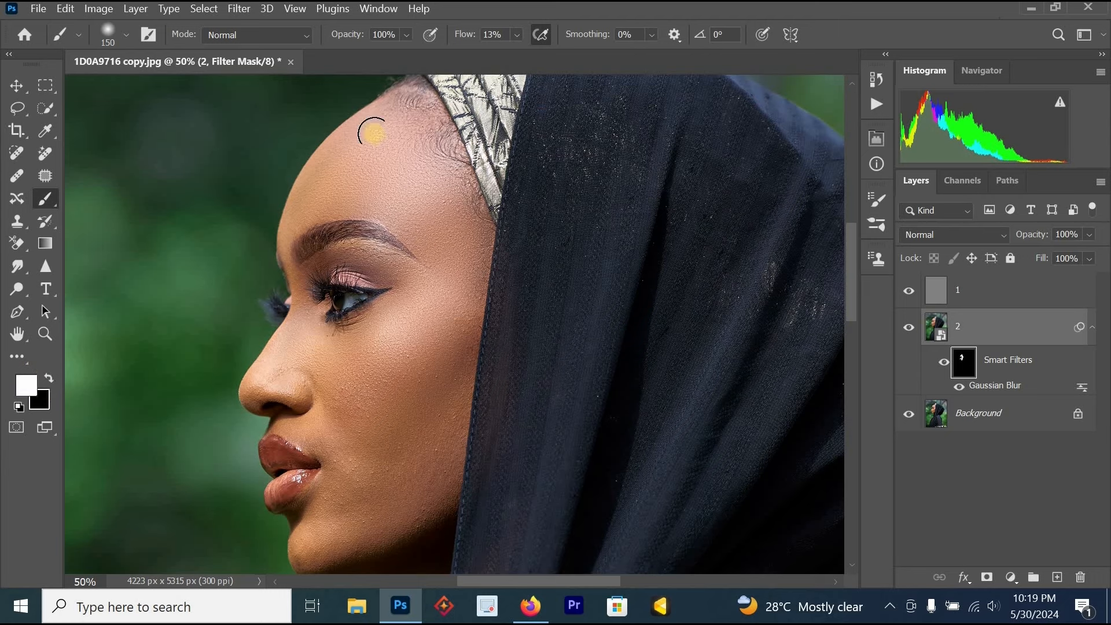
mouse_move(369, 124)
mouse_down()
mouse_move(405, 99)
mouse_move(310, 178)
mouse_move(294, 258)
mouse_up()
key(x)
mouse_move(404, 87)
mouse_down()
mouse_move(362, 101)
mouse_move(303, 173)
mouse_move(262, 317)
mouse_move(291, 216)
mouse_move(277, 234)
mouse_move(348, 111)
mouse_move(434, 89)
mouse_move(480, 146)
mouse_up()
- Paint white on layer 2's filter mask over the lower cheek, the side of the nose and the upper cheek at 13% flow
key(space)
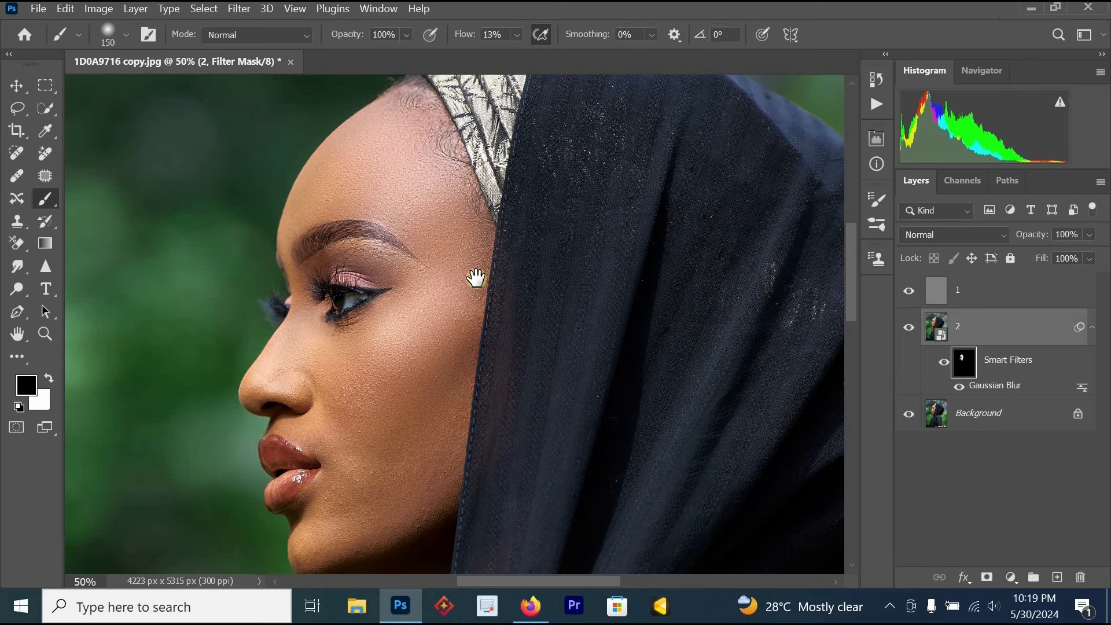
alt+click(442, 399)
ctrl+click(476, 357)
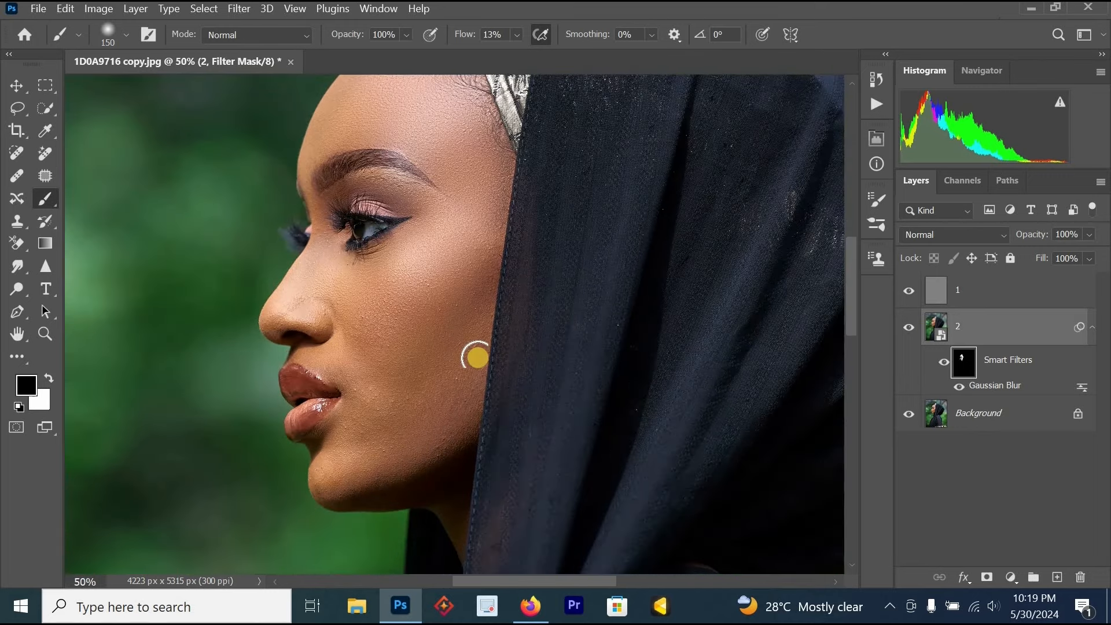
key(x)
mouse_move(480, 317)
mouse_down()
mouse_move(478, 281)
mouse_move(450, 420)
mouse_move(469, 346)
mouse_move(447, 404)
mouse_move(399, 452)
mouse_move(411, 394)
mouse_move(365, 318)
mouse_up()
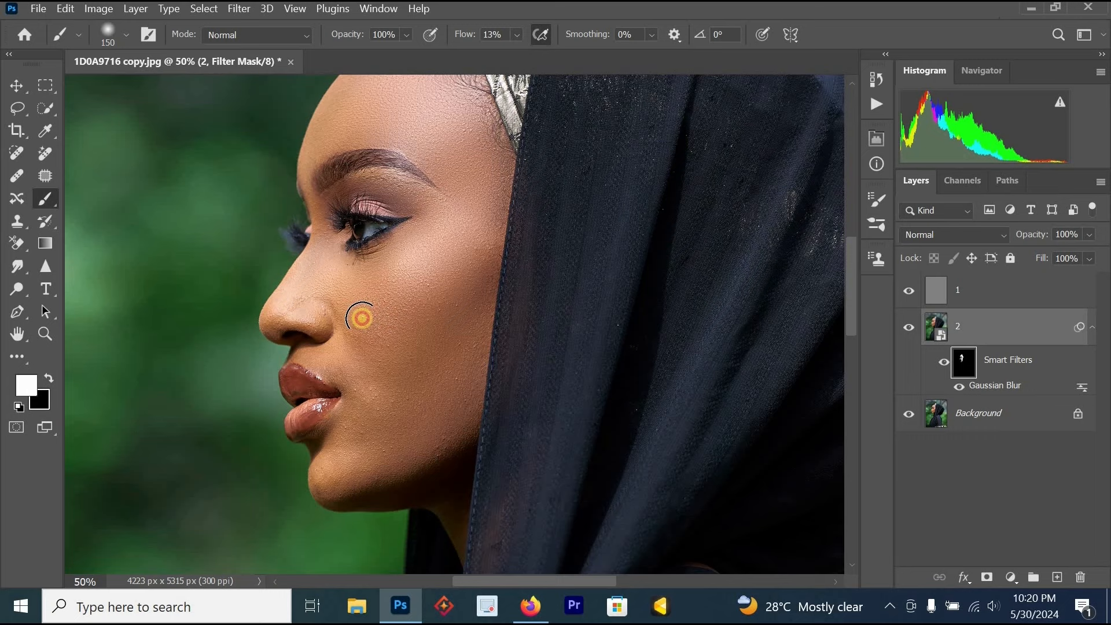
click(321, 283)
mouse_move(321, 283)
mouse_down()
mouse_move(401, 363)
mouse_move(352, 351)
mouse_move(371, 385)
mouse_move(362, 388)
mouse_move(315, 361)
mouse_move(351, 347)
mouse_move(350, 328)
mouse_move(353, 352)
mouse_move(381, 389)
mouse_move(351, 442)
mouse_move(397, 467)
mouse_move(433, 449)
mouse_move(446, 368)
mouse_move(496, 235)
mouse_move(445, 435)
mouse_move(477, 282)
mouse_move(474, 402)
mouse_move(448, 432)
mouse_move(473, 262)
mouse_up()
alt+click(475, 263)
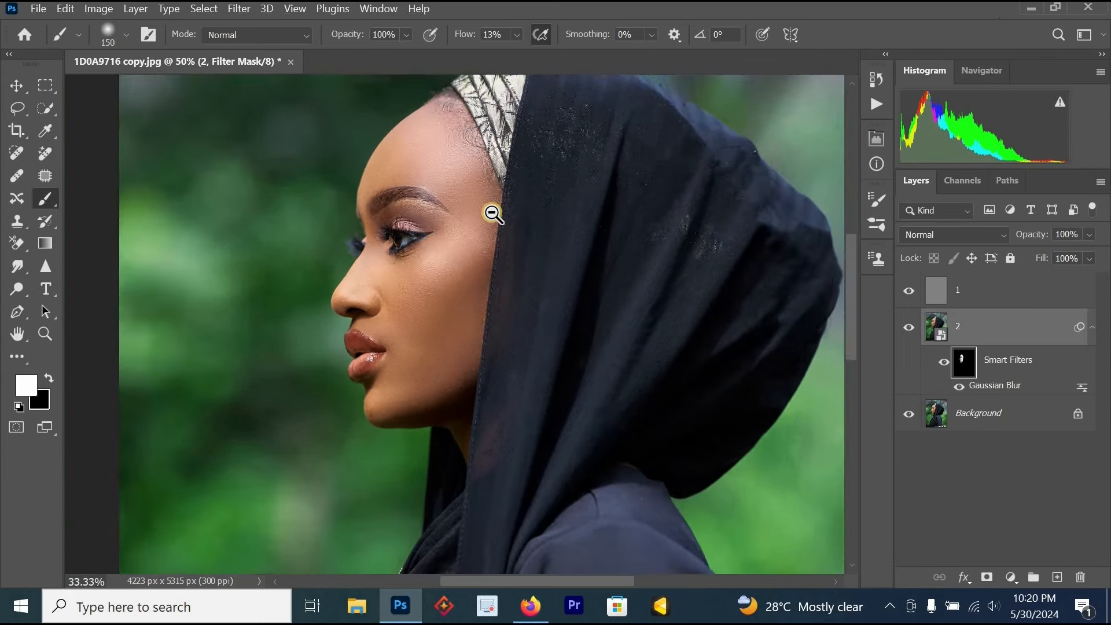
- Paint black on layer 2's filter mask along the face's edge by the headscarf and on the bridge of the nose
alt+click(491, 213)
ctrl+click(496, 213)
key(x)
mouse_move(489, 232)
mouse_down()
mouse_move(466, 375)
mouse_move(427, 416)
mouse_move(415, 400)
mouse_up()
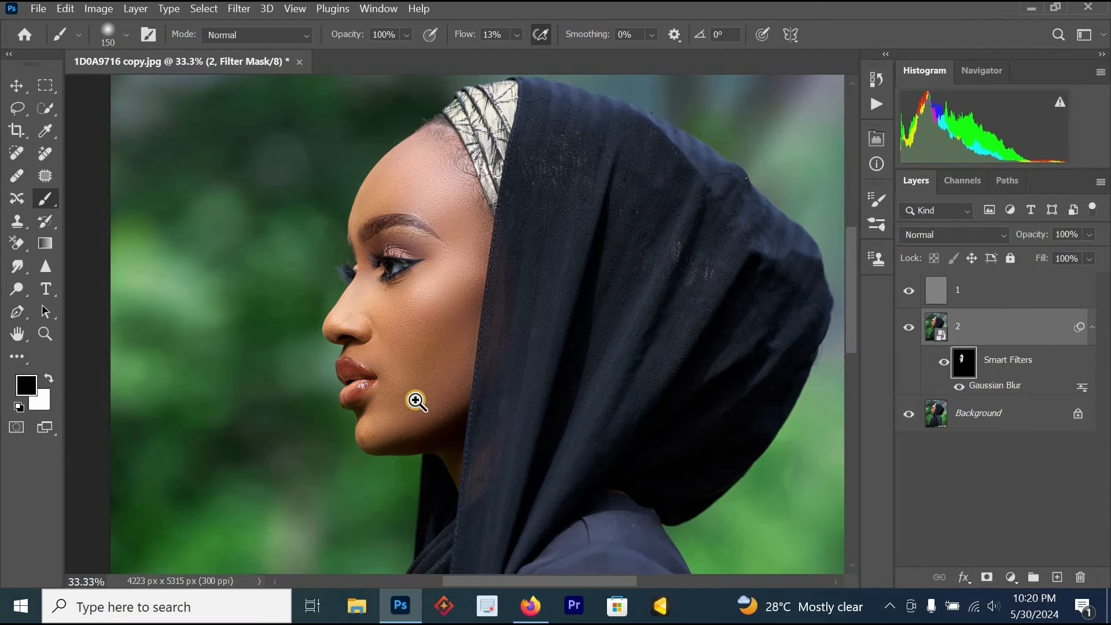
ctrl+click(369, 301)
mouse_move(337, 300)
mouse_down()
mouse_move(347, 172)
mouse_move(394, 81)
mouse_move(382, 87)
mouse_move(330, 264)
mouse_move(331, 313)
mouse_up()
alt+click(332, 314)
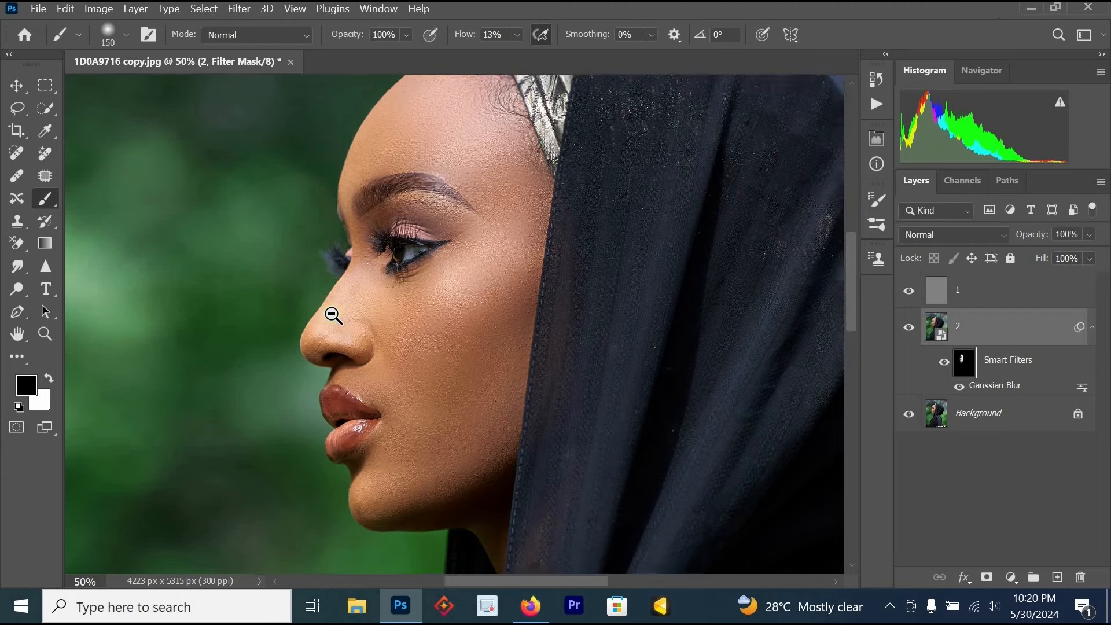
alt+click(332, 314)
- Reduce the Brush flow to 9% for finer painting on layer 2's filter mask
drag(449, 413, 506, 350)
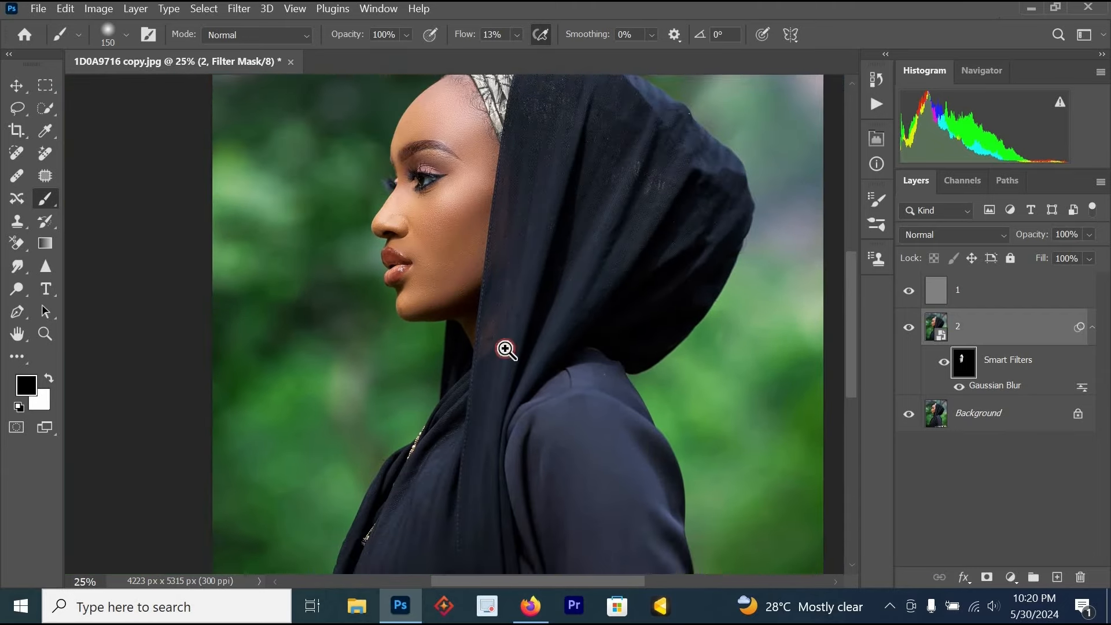
ctrl+click(497, 249)
ctrl+click(481, 198)
key(x)
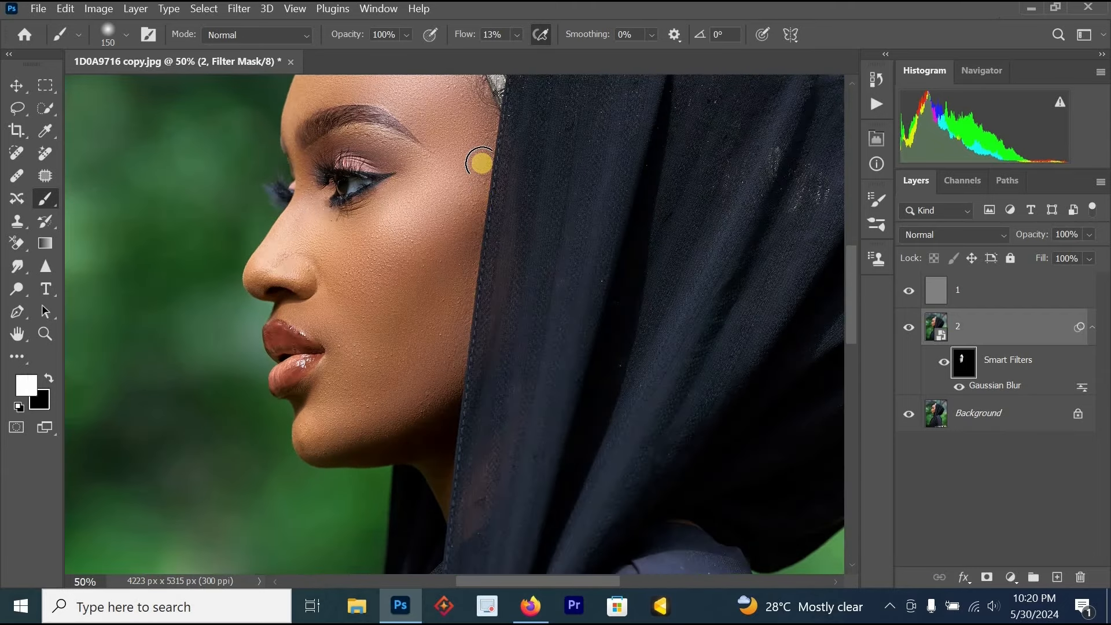
click(516, 34)
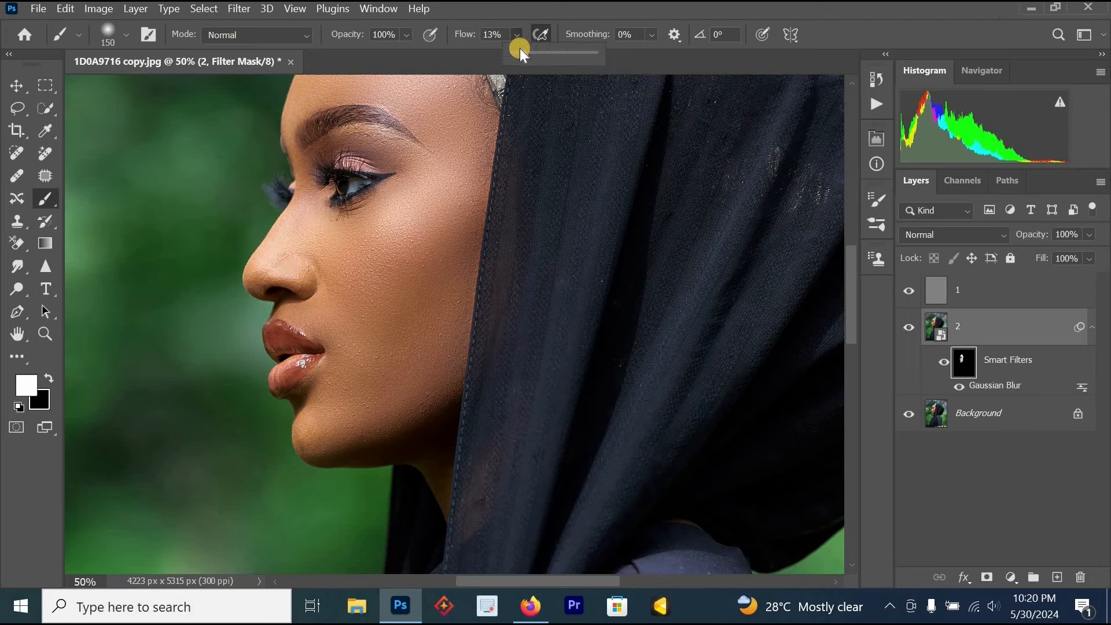
alt+click(425, 235)
alt+click(427, 234)
drag(551, 275, 599, 324)
ctrl+click(529, 307)
key(x)
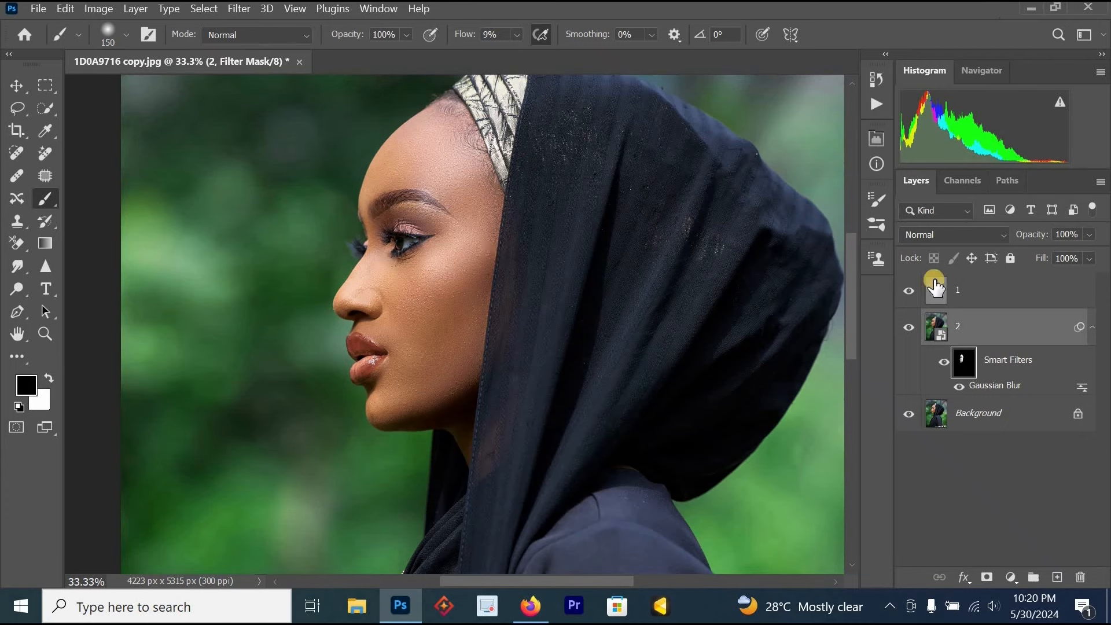
- Set the radius of layer 2's Gaussian Blur smart filter to 27.7 pixels
double_click(1027, 392)
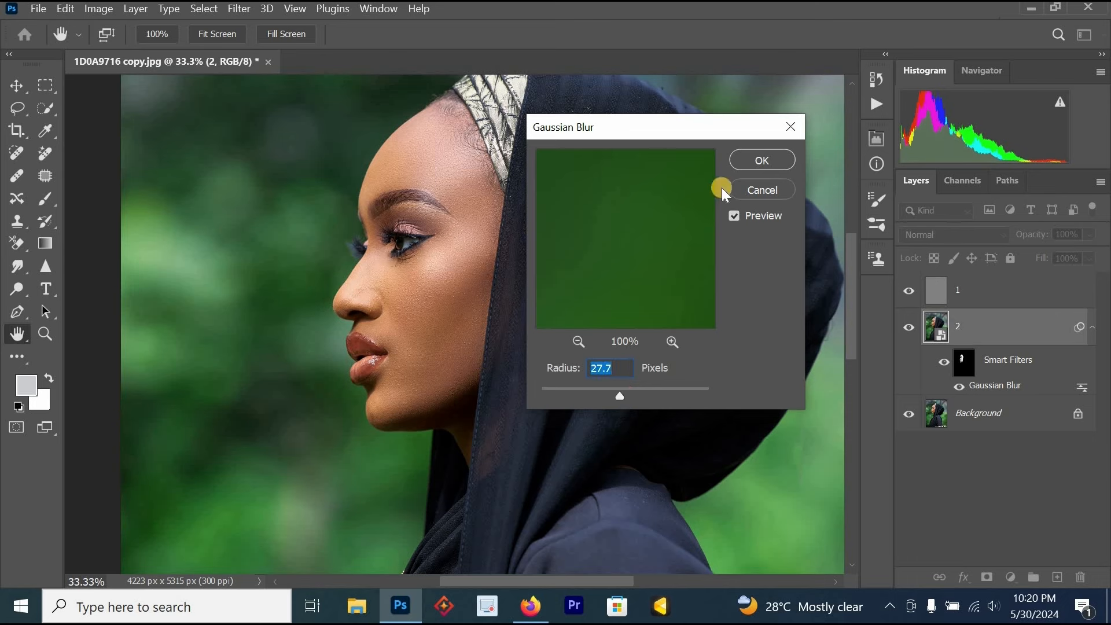
click(763, 160)
- Target layer 2's filter mask with the Brush, set black as the painting color and raise the flow to 31%
key(b)
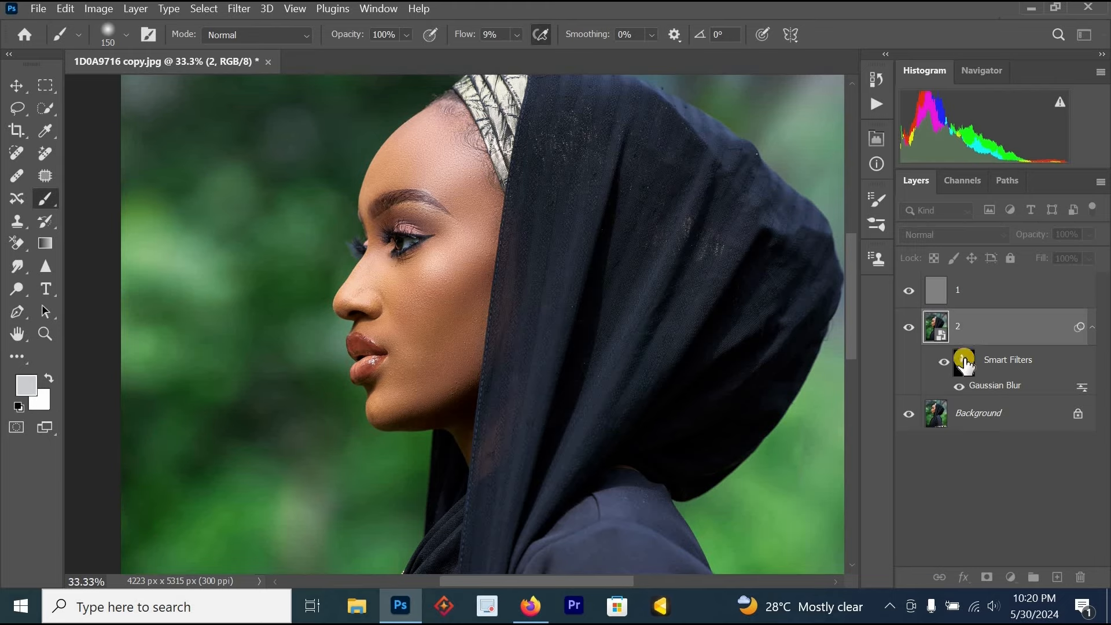
click(963, 363)
key(d)
key(ctrl+i)
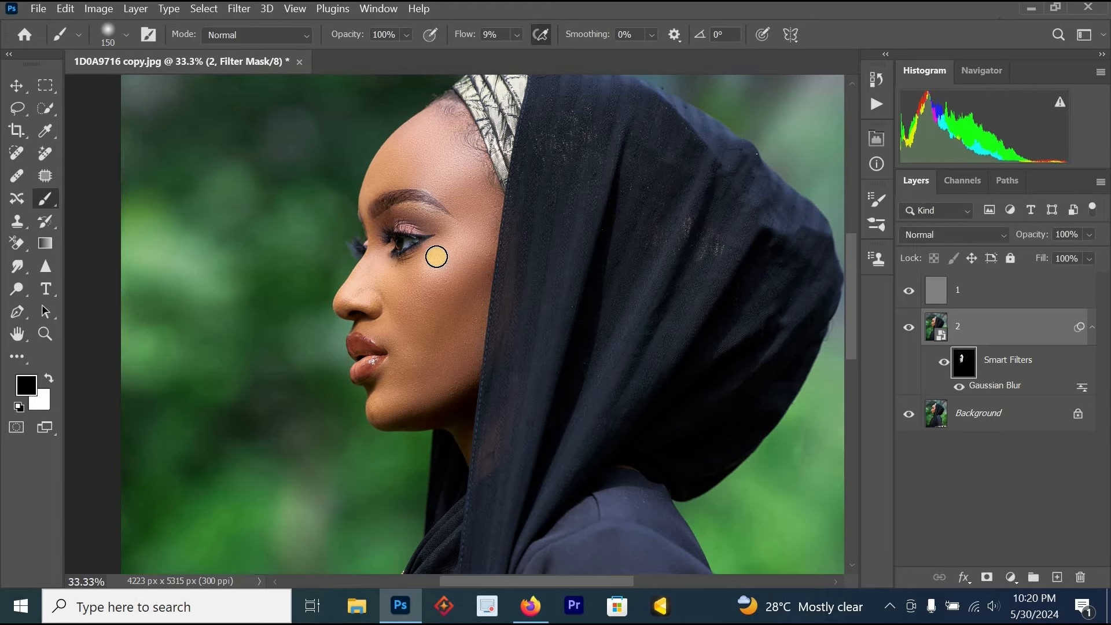
ctrl+click(497, 250)
ctrl+click(496, 249)
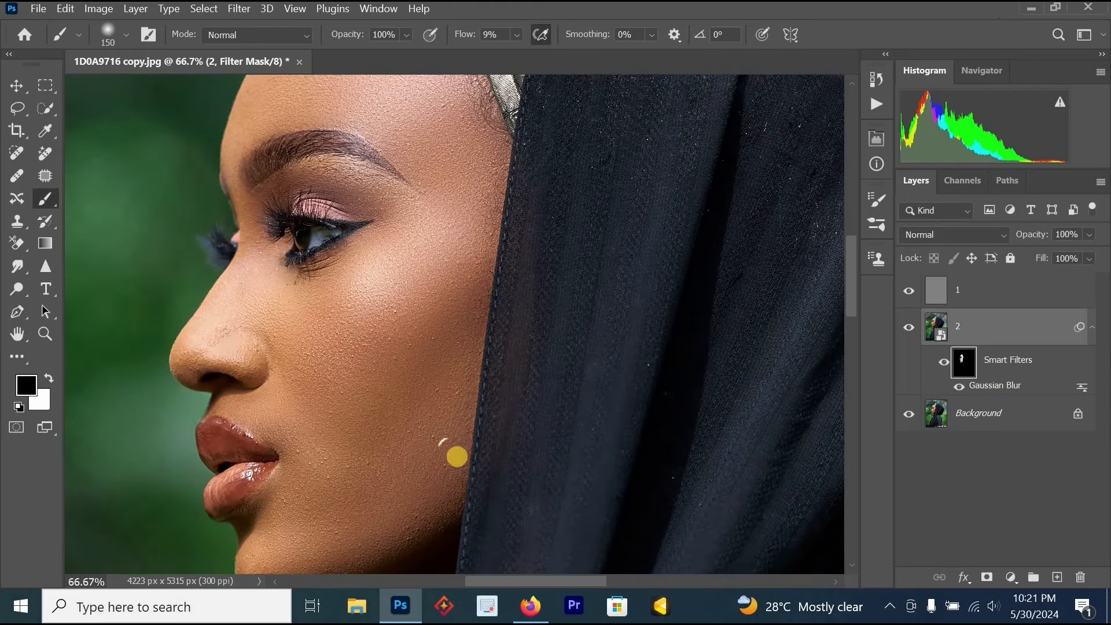
key(x)
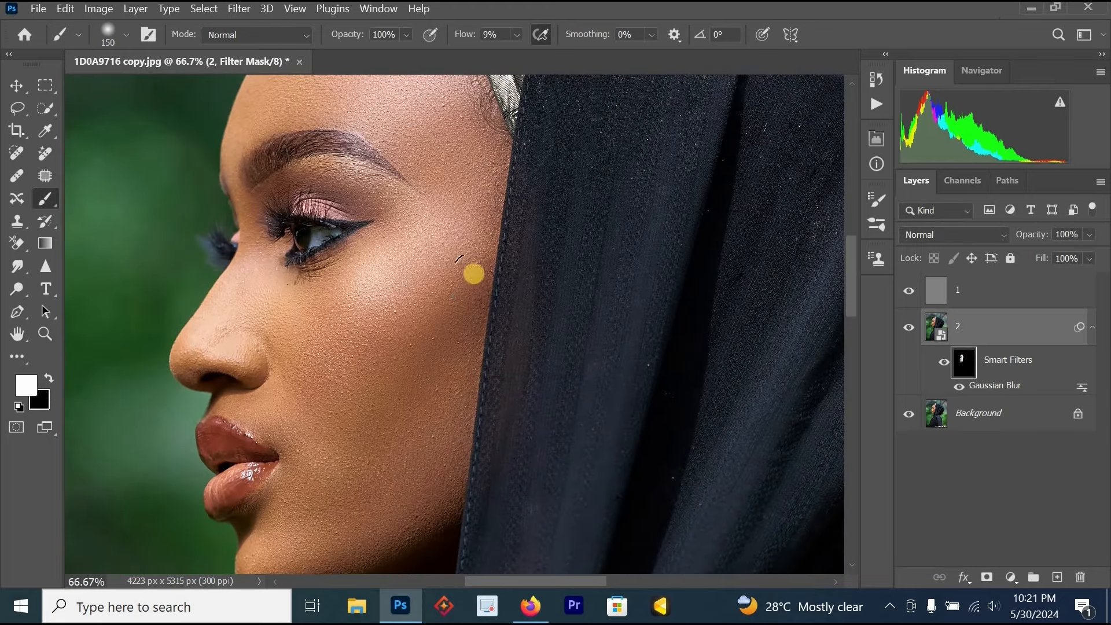
click(517, 34)
drag(520, 54, 540, 55)
click(498, 137)
key(x)
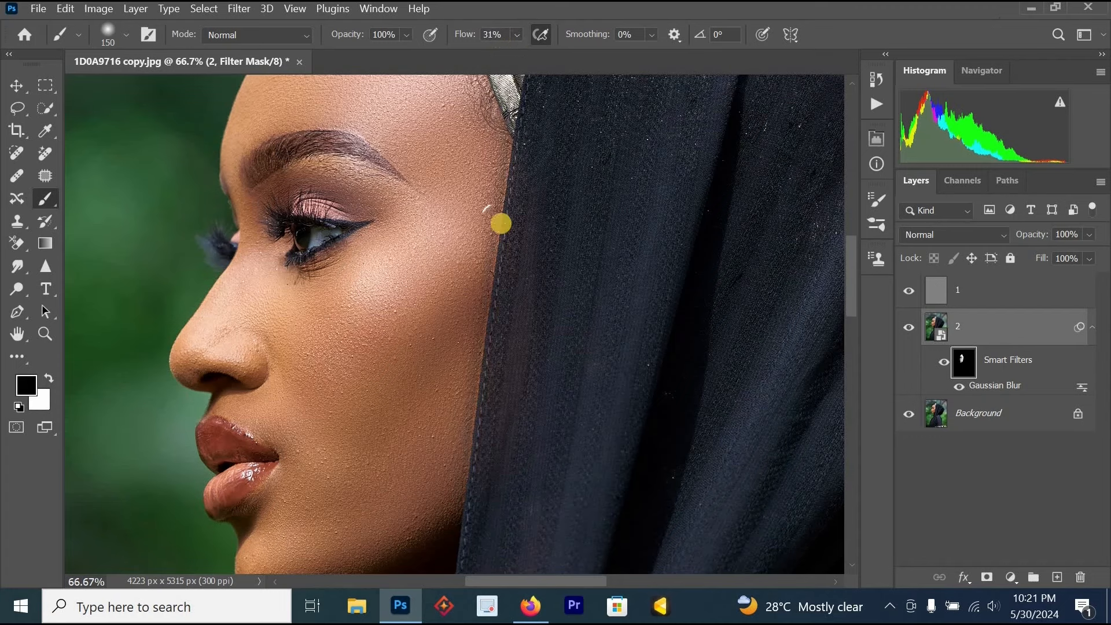
- Paint black on layer 2's filter mask along the cheek's edge beside the headscarf
click(497, 287)
mouse_move(498, 287)
mouse_down()
mouse_move(478, 325)
mouse_move(463, 504)
mouse_up()
click(511, 246)
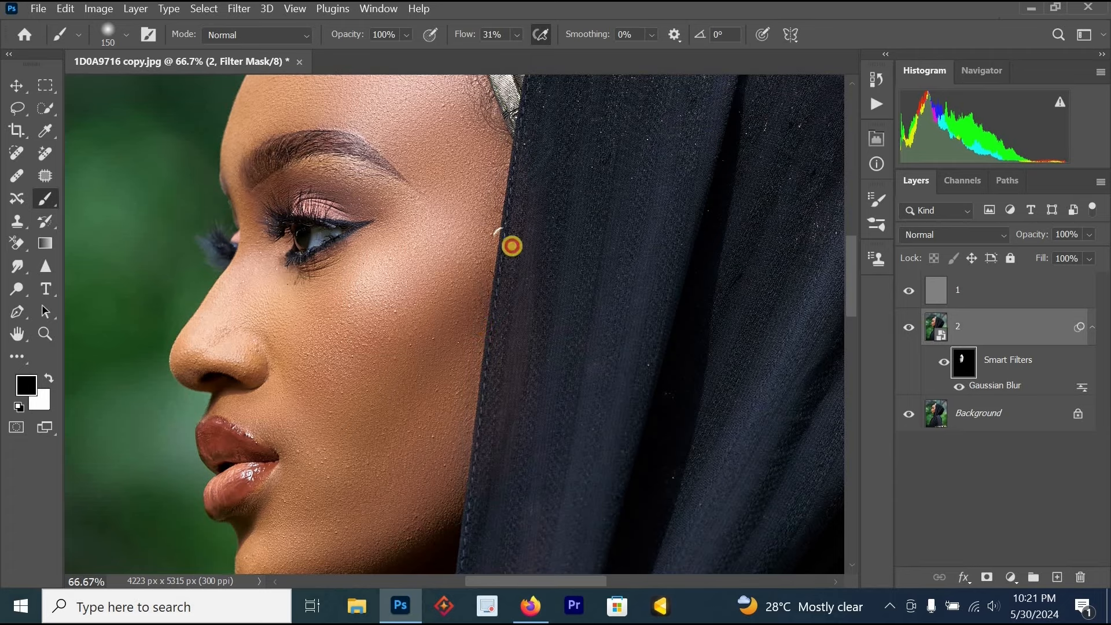
- Examine the smoothed skin and the face's edge by the headscarf at several magnifications
alt+click(509, 189)
alt+click(509, 183)
drag(430, 117, 427, 168)
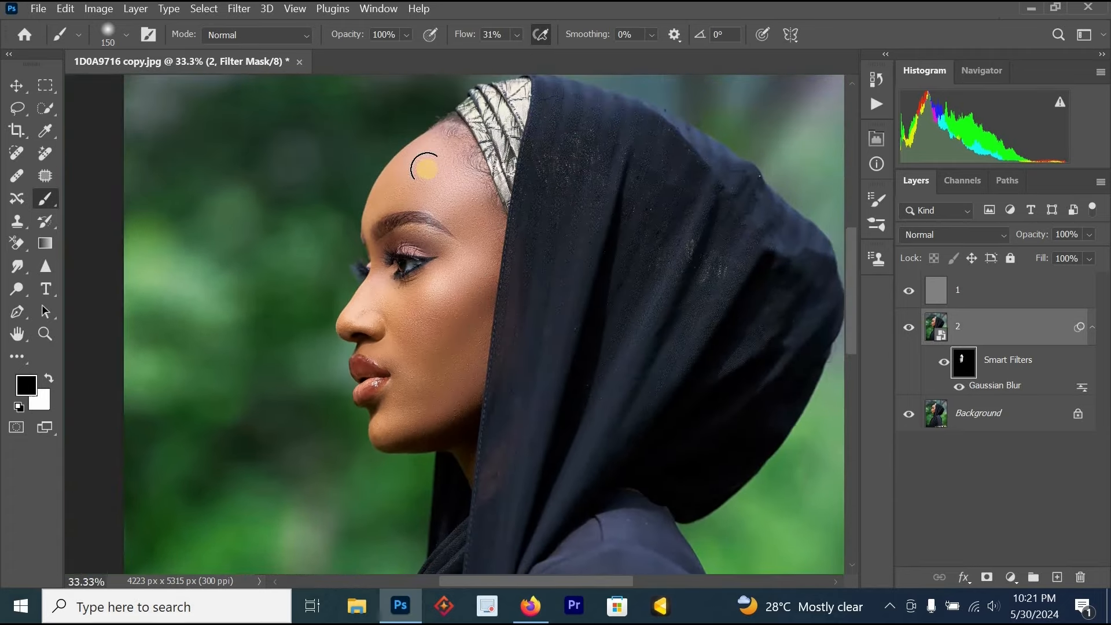
ctrl+click(427, 168)
key(x)
key(x)
alt+click(443, 138)
alt+click(443, 138)
drag(558, 315, 578, 338)
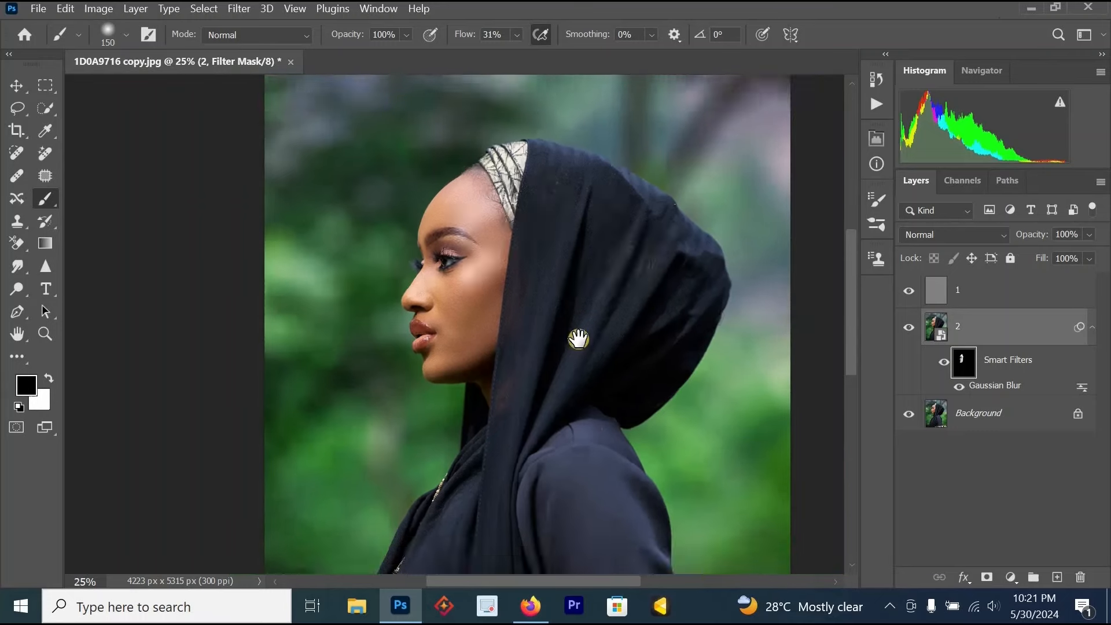
alt+click(513, 307)
drag(525, 287, 501, 255)
ctrl+click(470, 265)
ctrl+click(471, 265)
ctrl+click(471, 265)
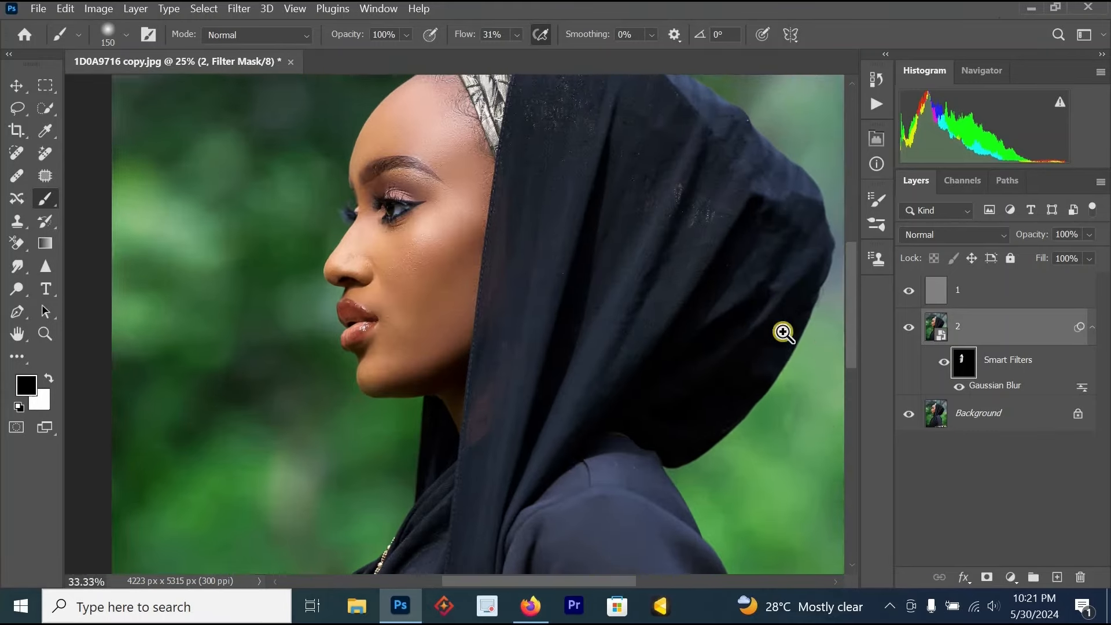
- Set the radius of layer 2's Gaussian Blur smart filter to 37.4 pixels and return to the Brush
double_click(1007, 385)
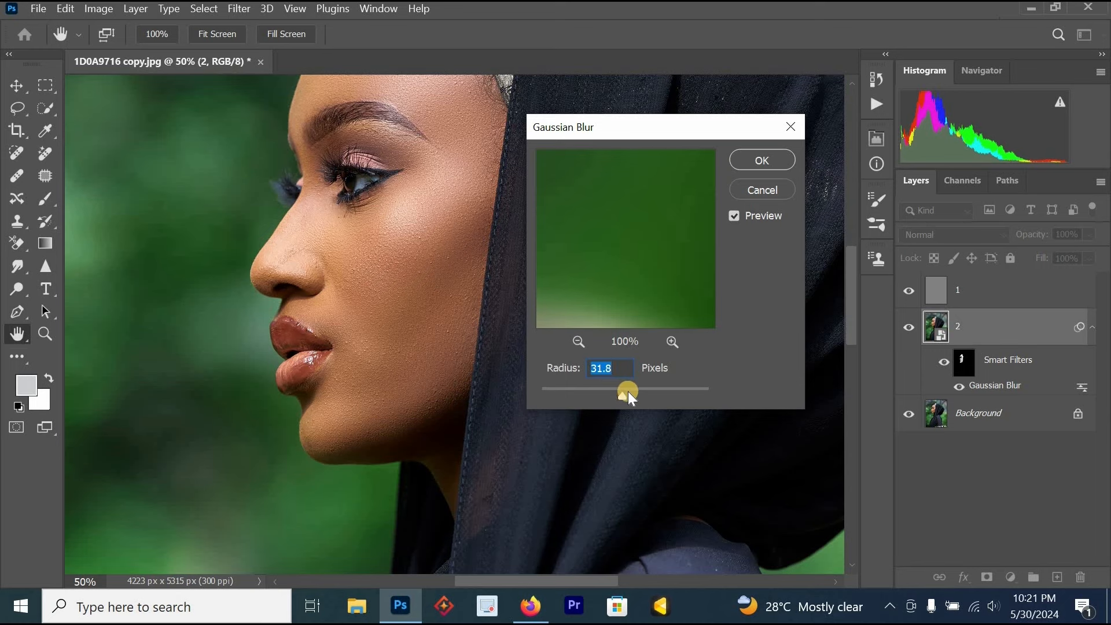
drag(626, 392, 624, 394)
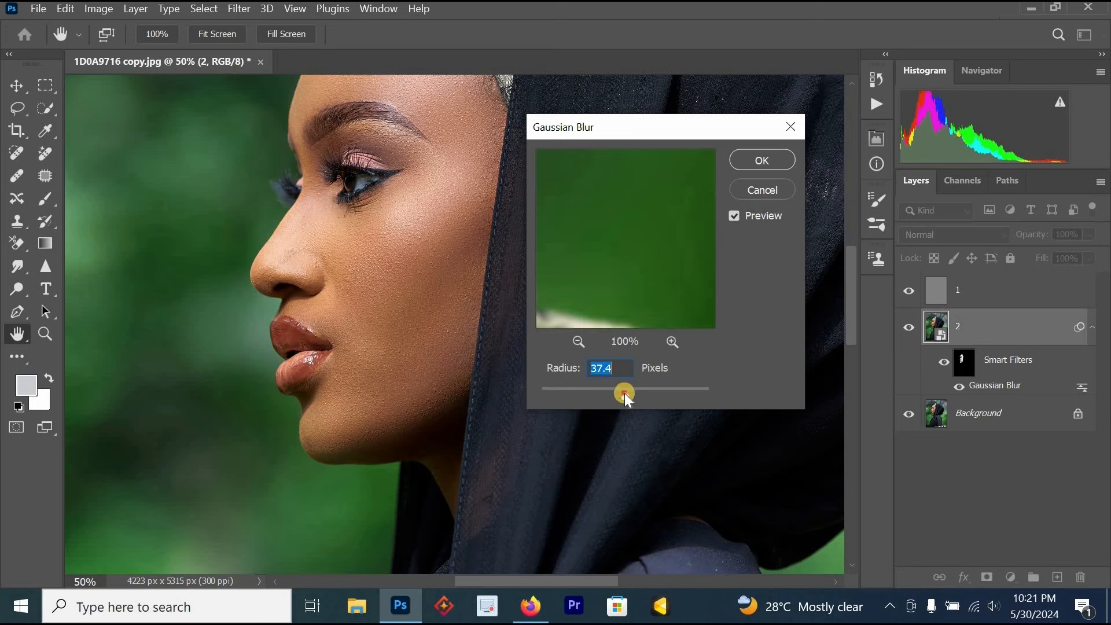
click(761, 160)
key(b)
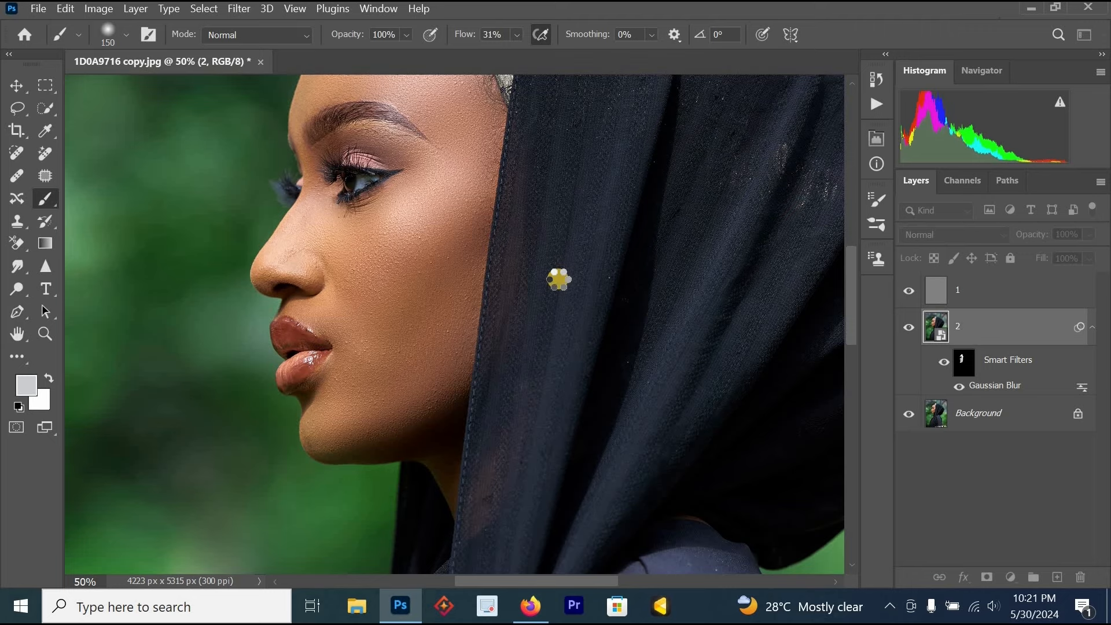
- Merge layers 1 and 2 with the Background into a single layer
scroll(558, 281, down, 2)
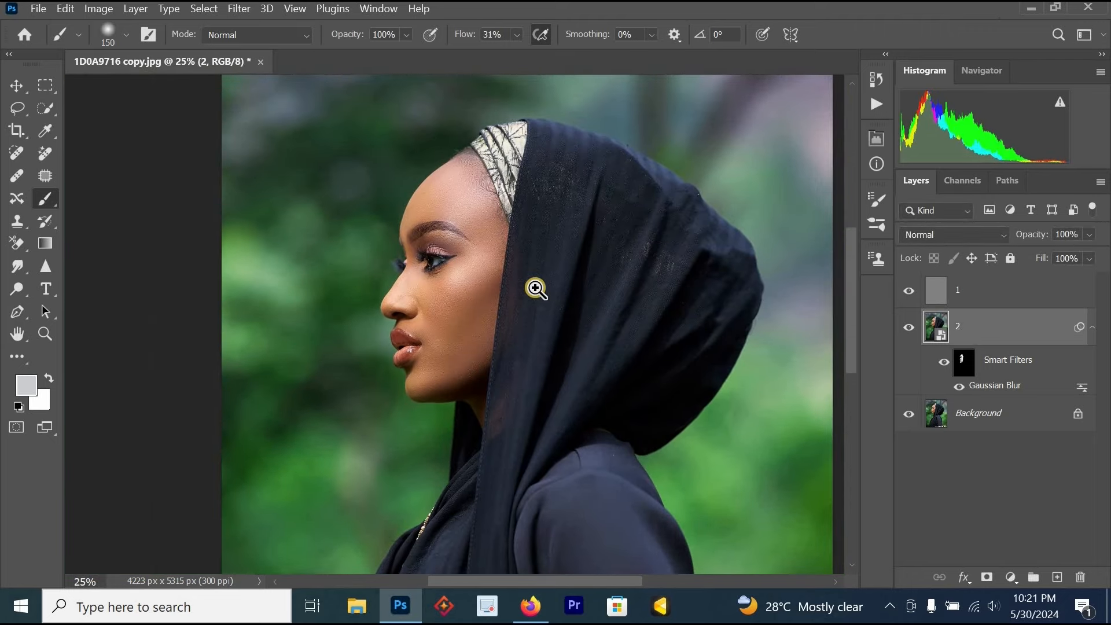
scroll(535, 288, up, 1)
click(977, 291)
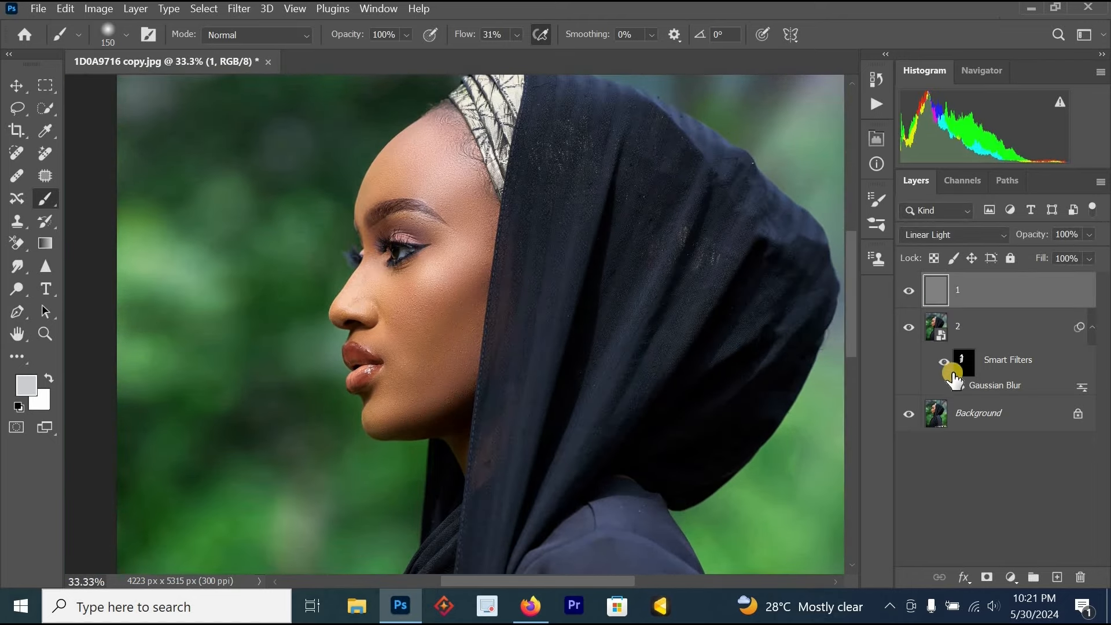
click(982, 333)
click(993, 296)
shift+click(1005, 418)
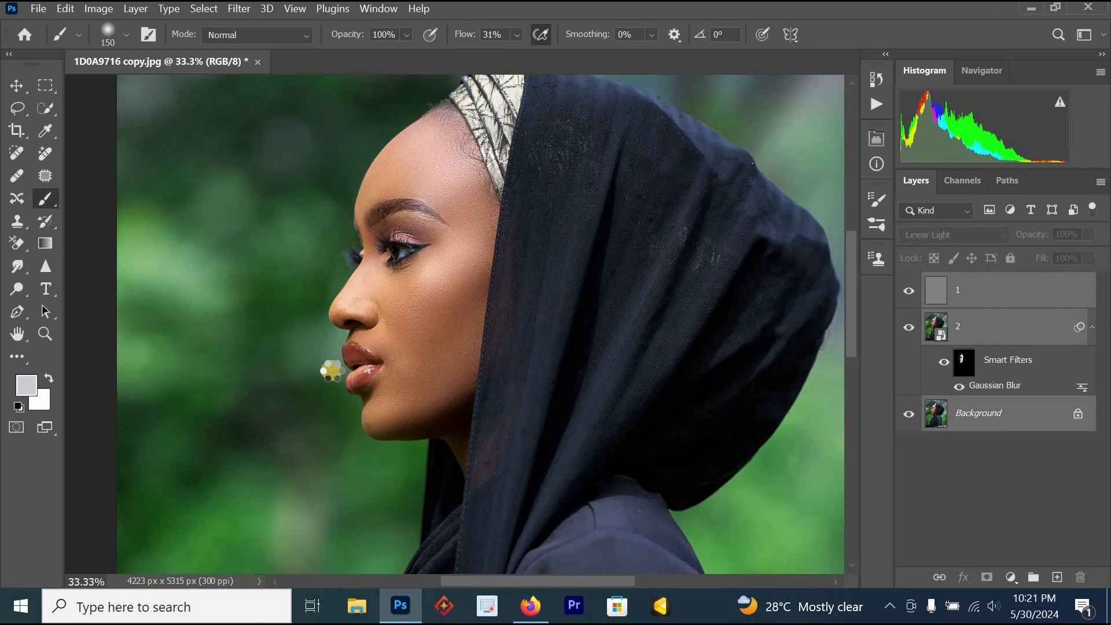
key(ctrl+e)
ctrl+click(407, 371)
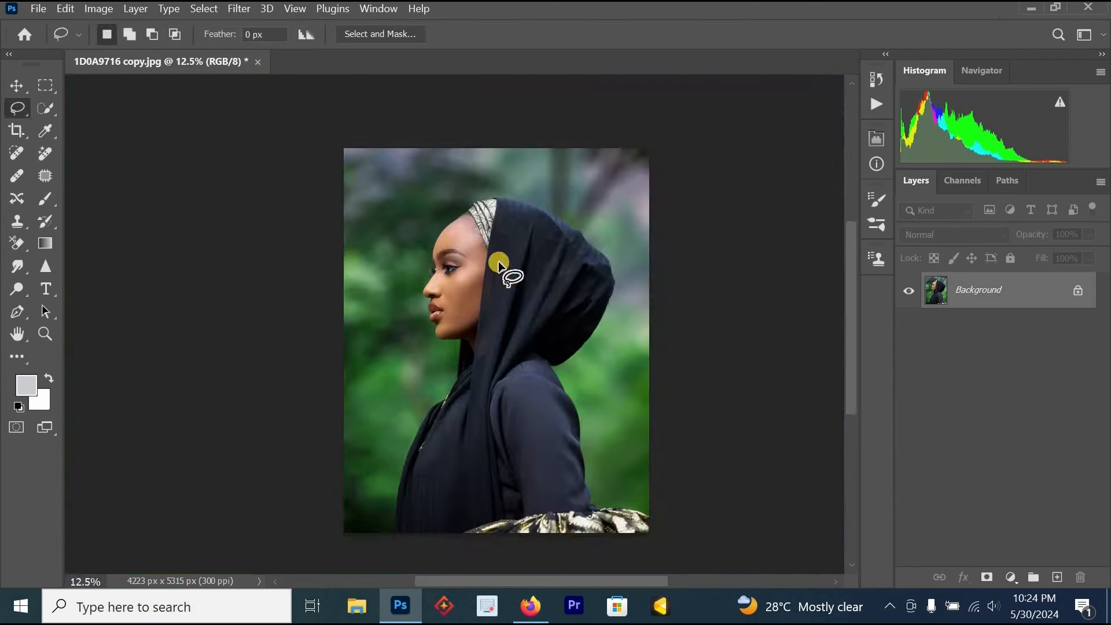
- Undo and redo the last edit to compare the portrait before and after it
scroll(496, 266, up, 1)
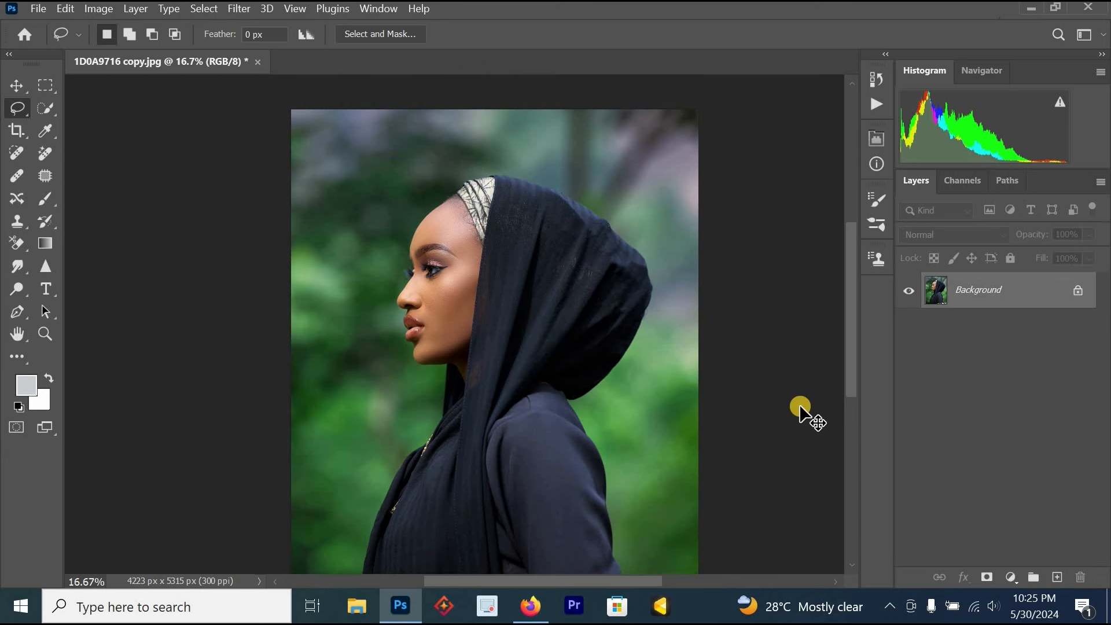
key(ctrl+z)
key(ctrl+shift+z)
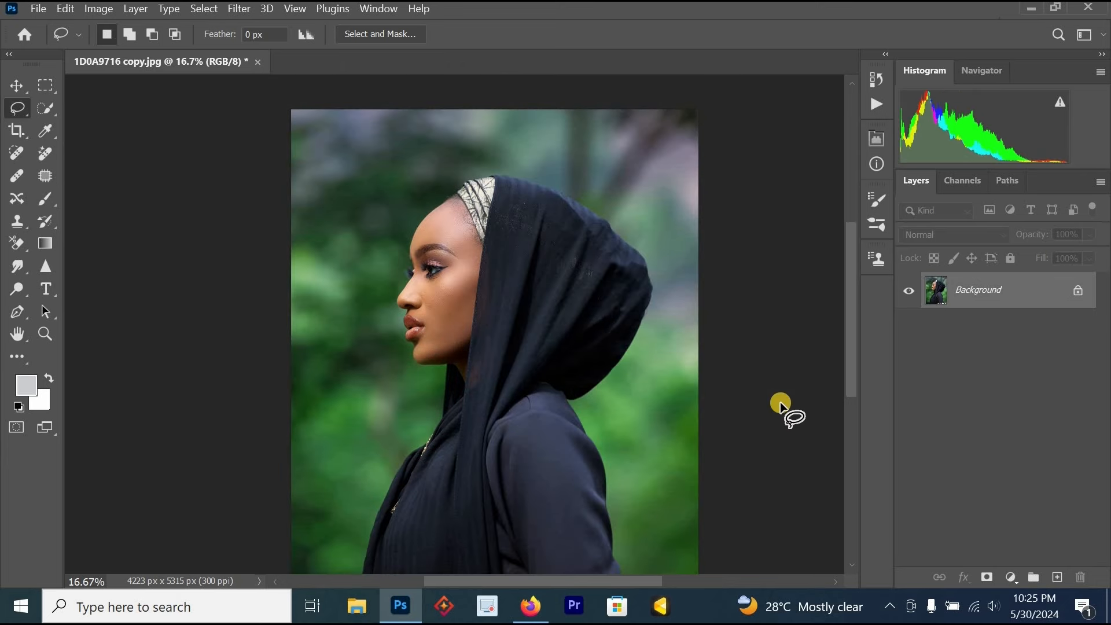